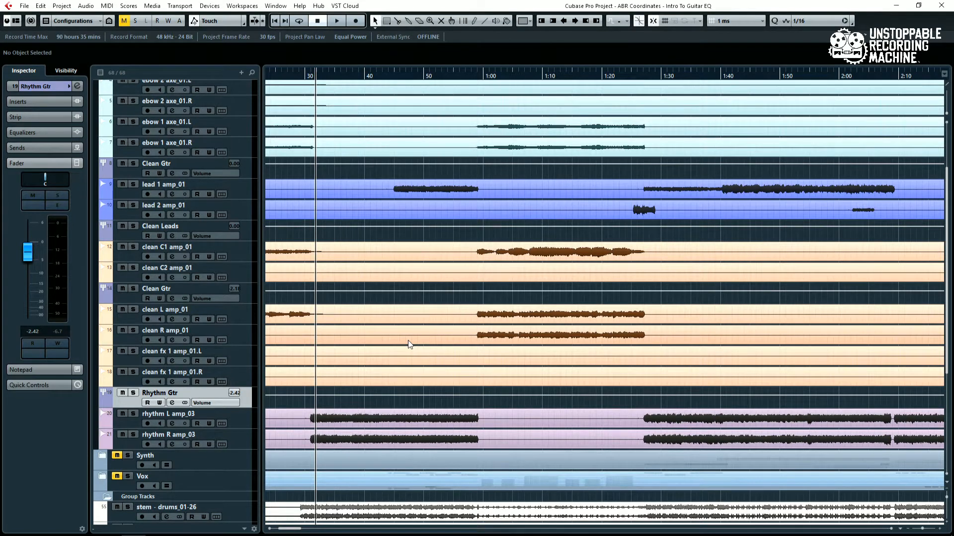
Play the full mix from just after 0:30 to hear the guitars in context
key(space)
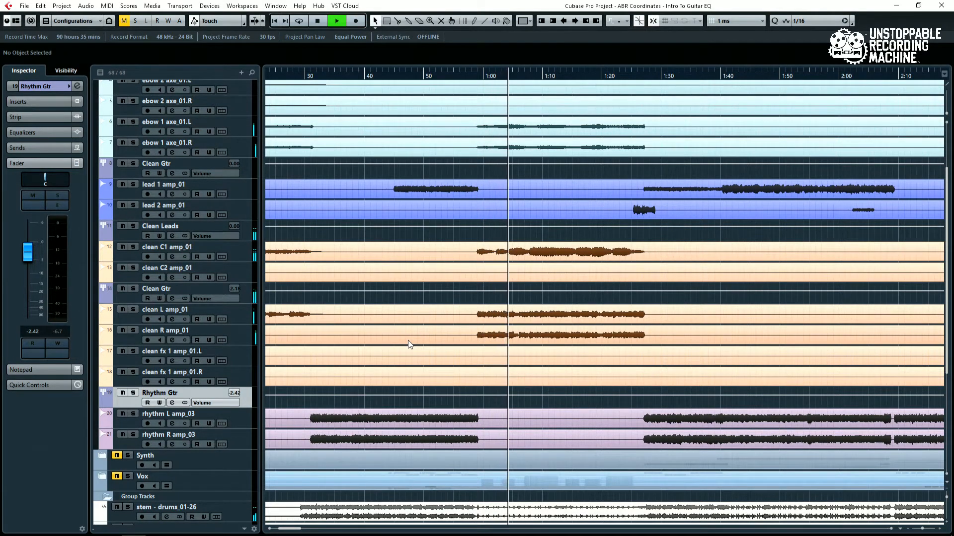
key(space)
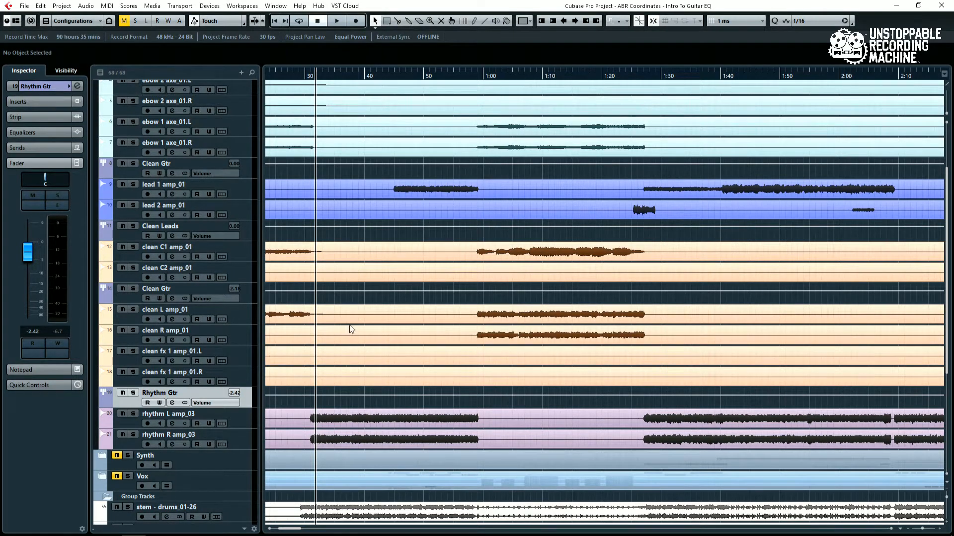
Solo the Rhythm Gtr group track, open its channel settings over the arrangement, and audition the unprocessed guitars
click(134, 394)
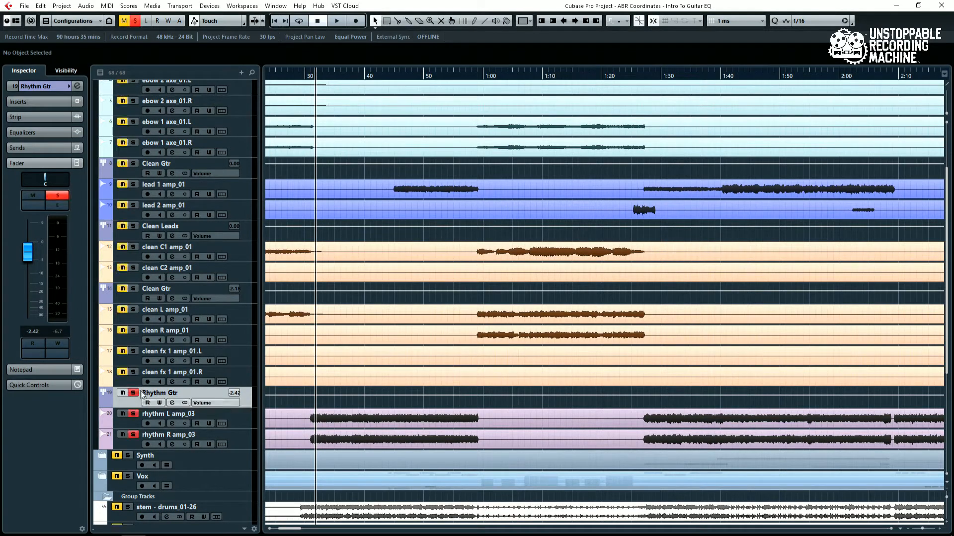
click(61, 205)
drag(465, 125, 546, 155)
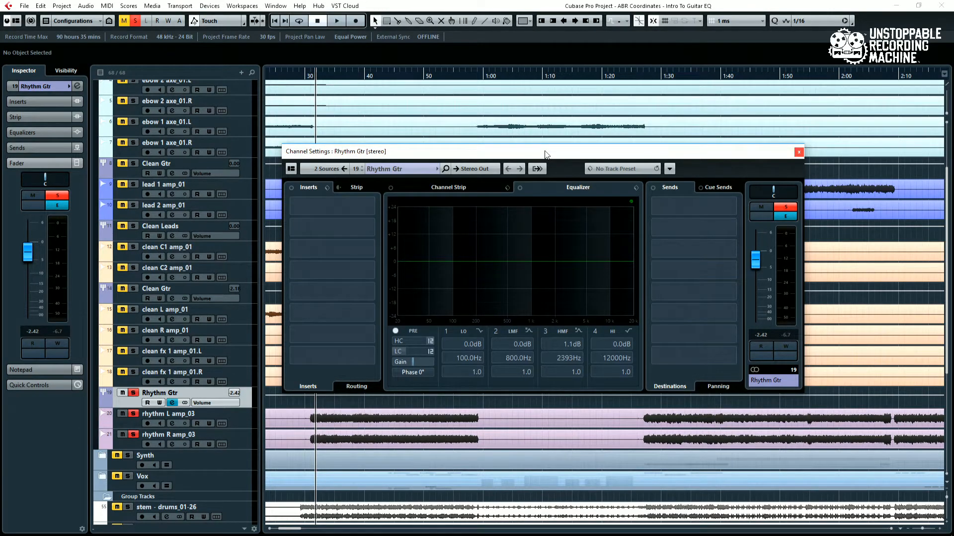
key(space)
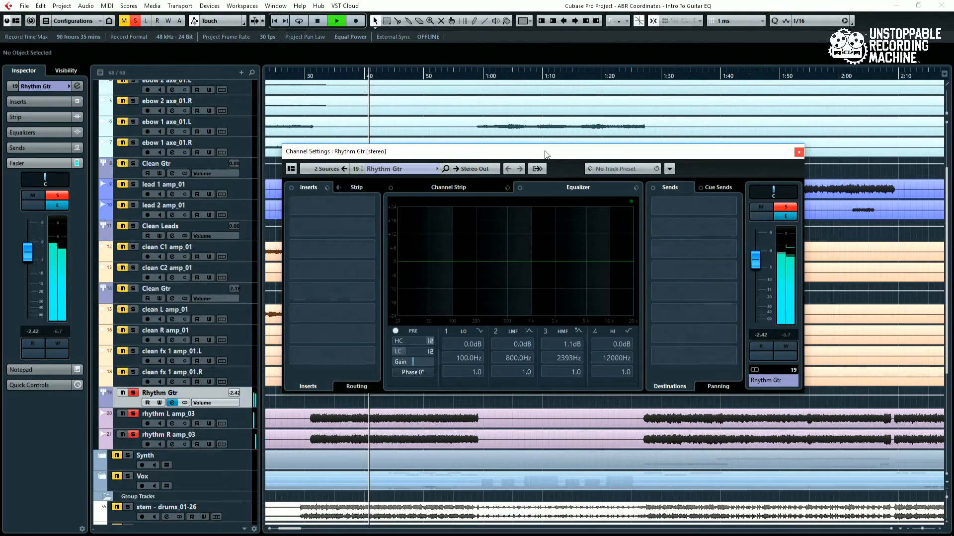
key(space)
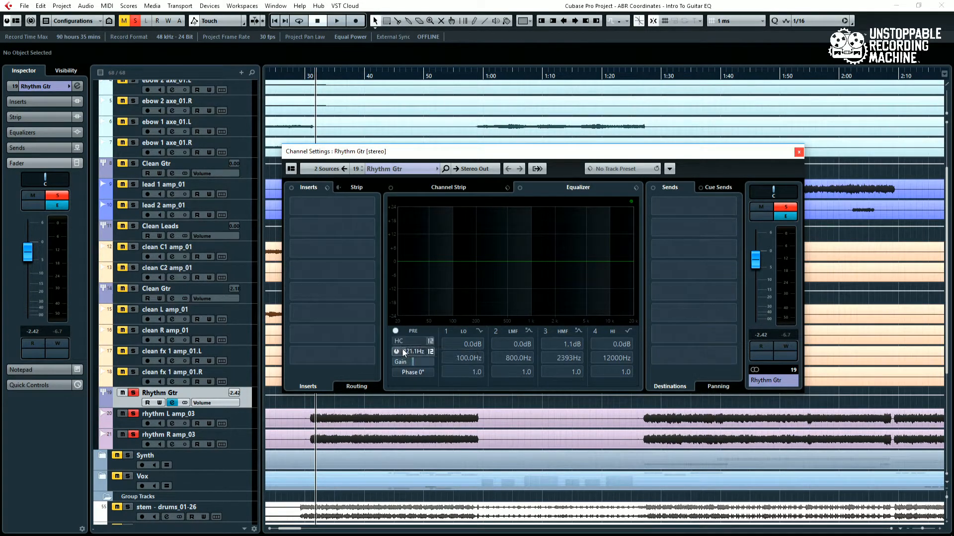
Activate the low-cut filter on Rhythm Gtr at 20.2 Hz, auditioning it and raising it to 104.8 Hz during playback
drag(407, 351, 398, 351)
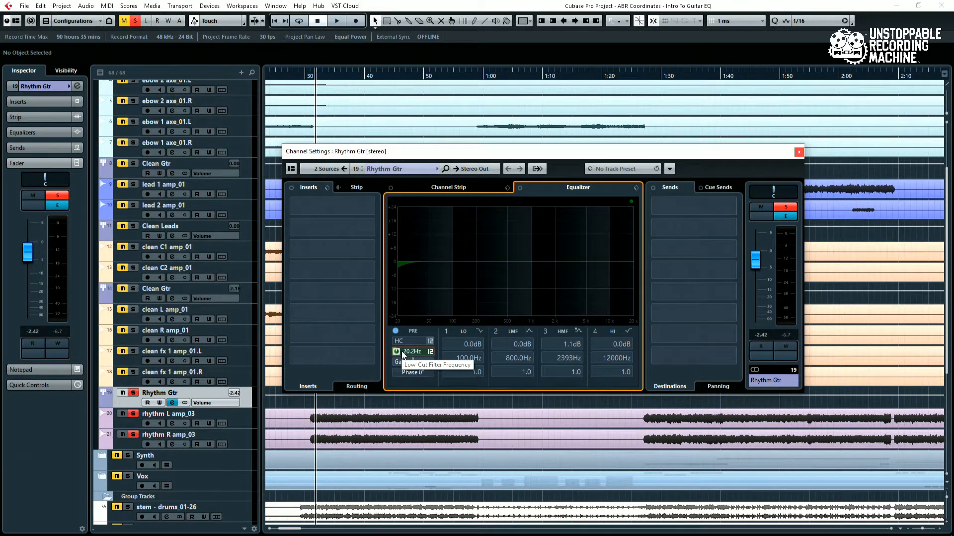
key(space)
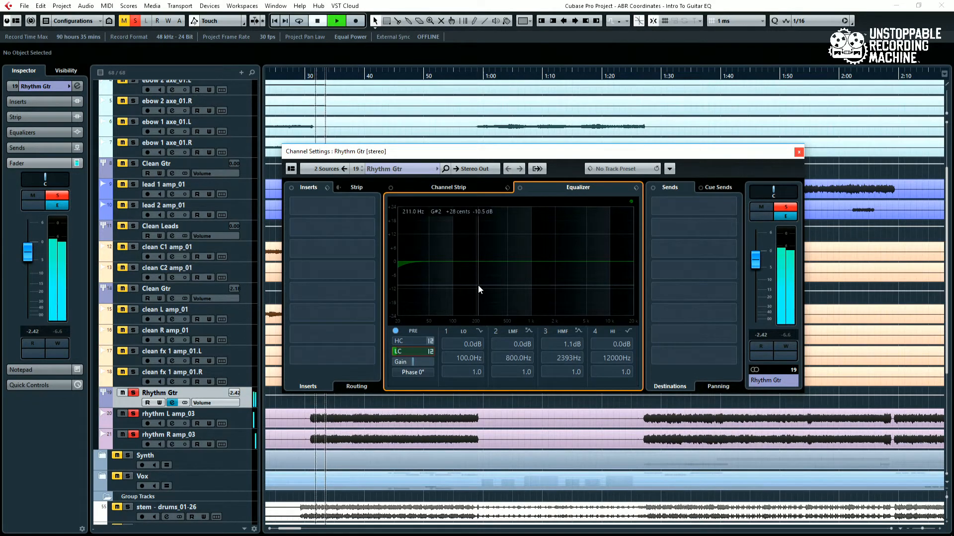
key(space)
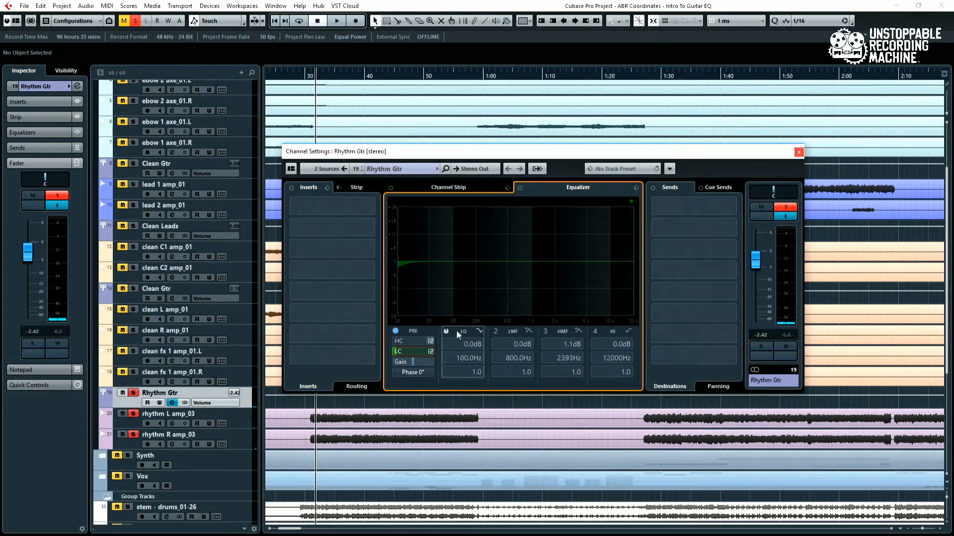
mouse_move(398, 354)
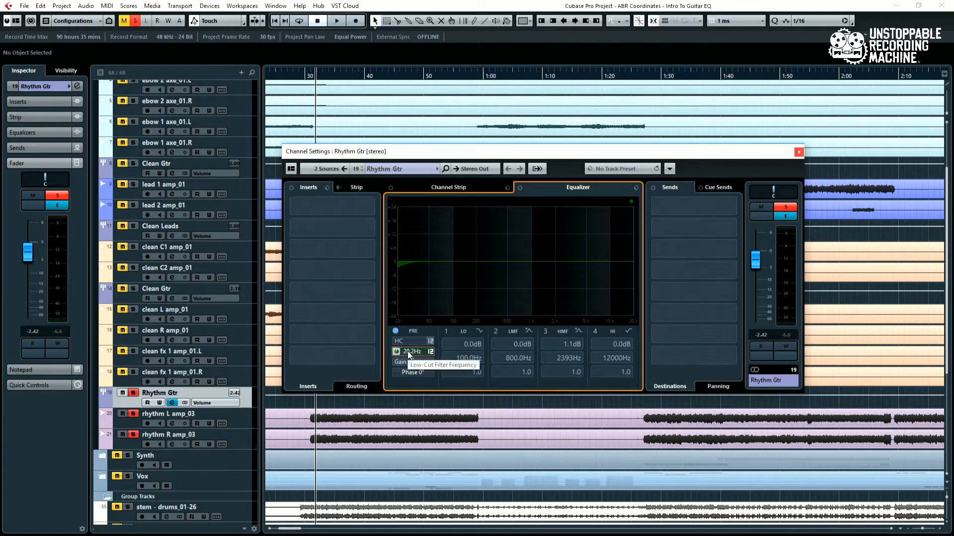
key(space)
drag(409, 354, 415, 355)
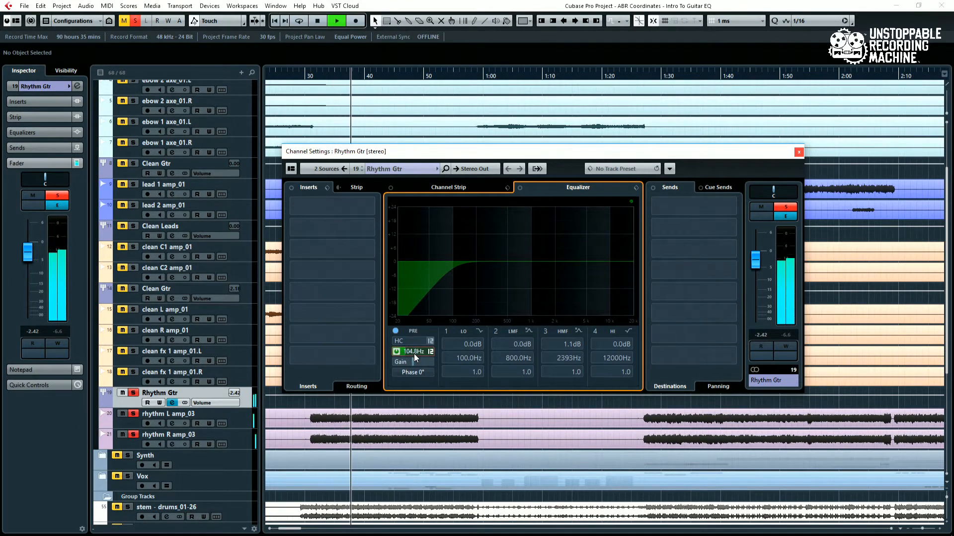
key(space)
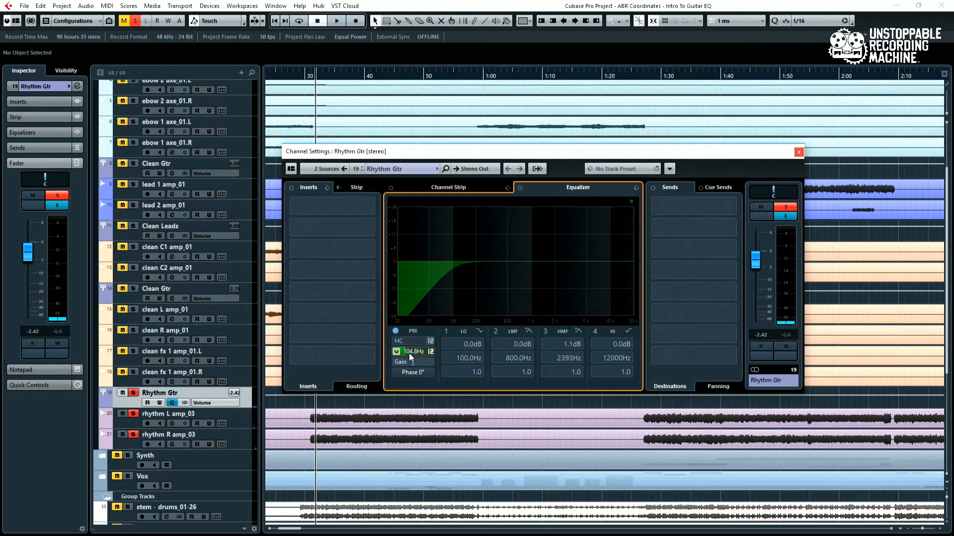
Raise the Rhythm Gtr low-cut frequency to 160.9 Hz and on to 441.2 Hz while listening to playback
key(space)
scroll(410, 352, up, 5)
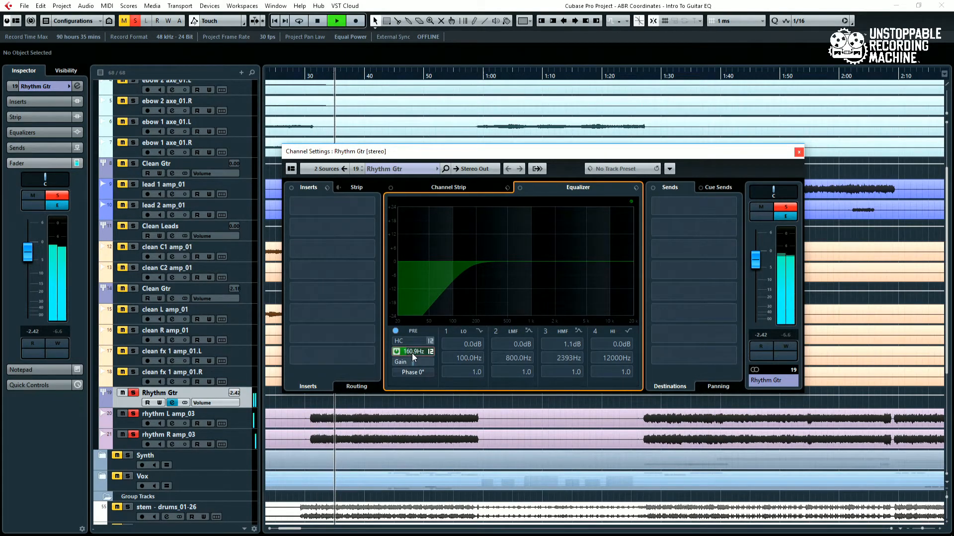
key(space)
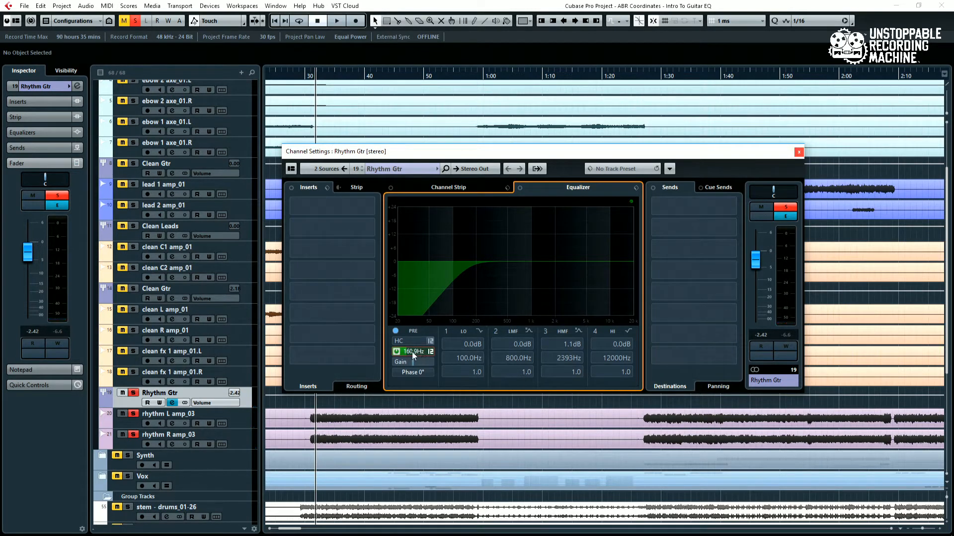
key(space)
scroll(411, 351, up, 8)
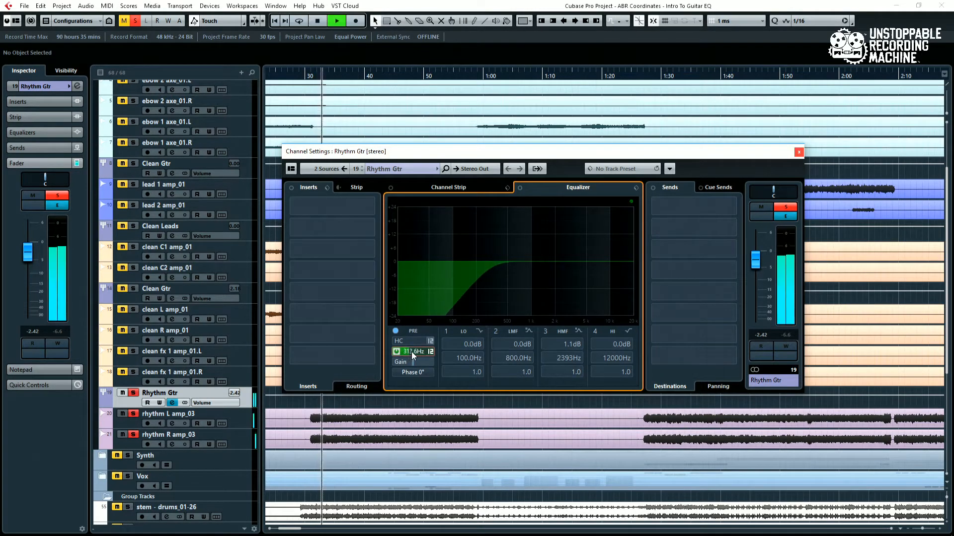
scroll(413, 352, up, 3)
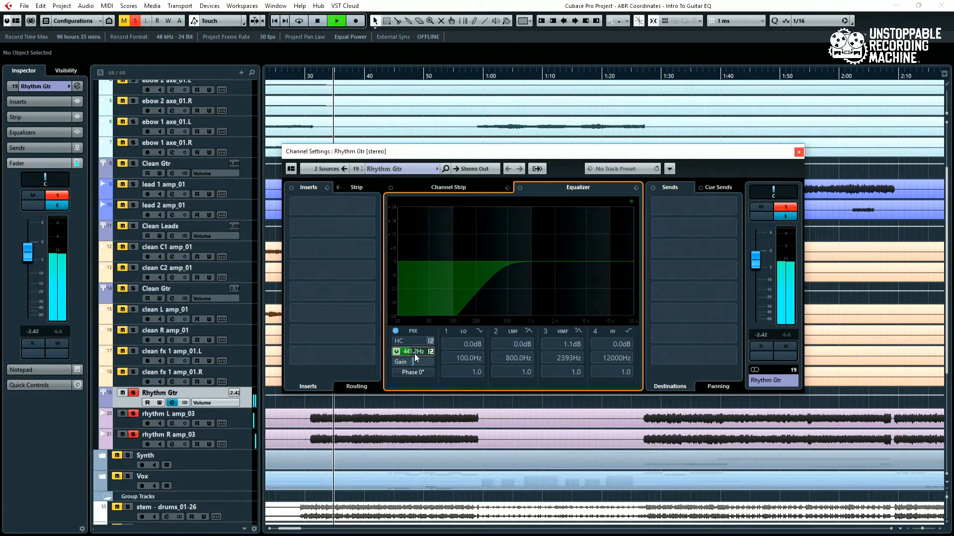
key(space)
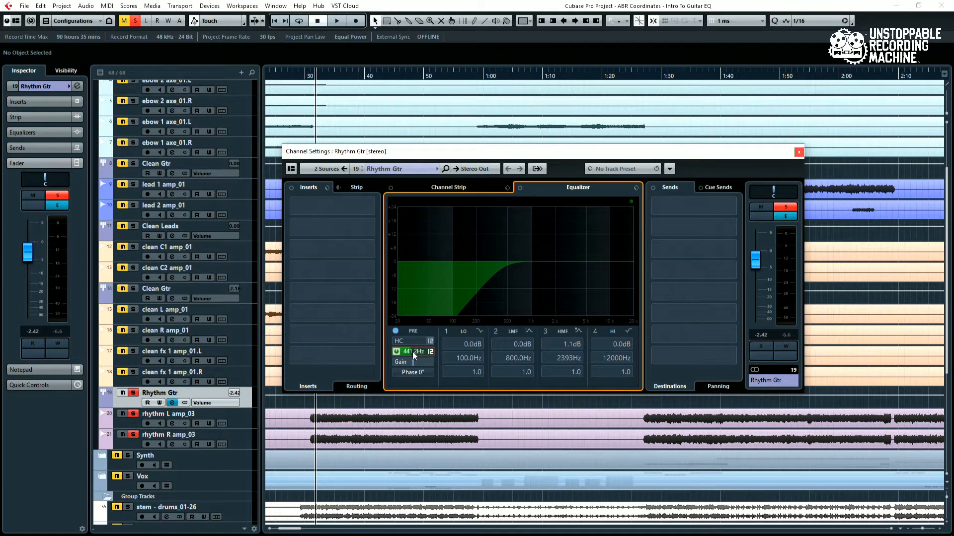
Unsolo Rhythm Gtr and compare the low-cut filter on and off within the full mix
click(134, 393)
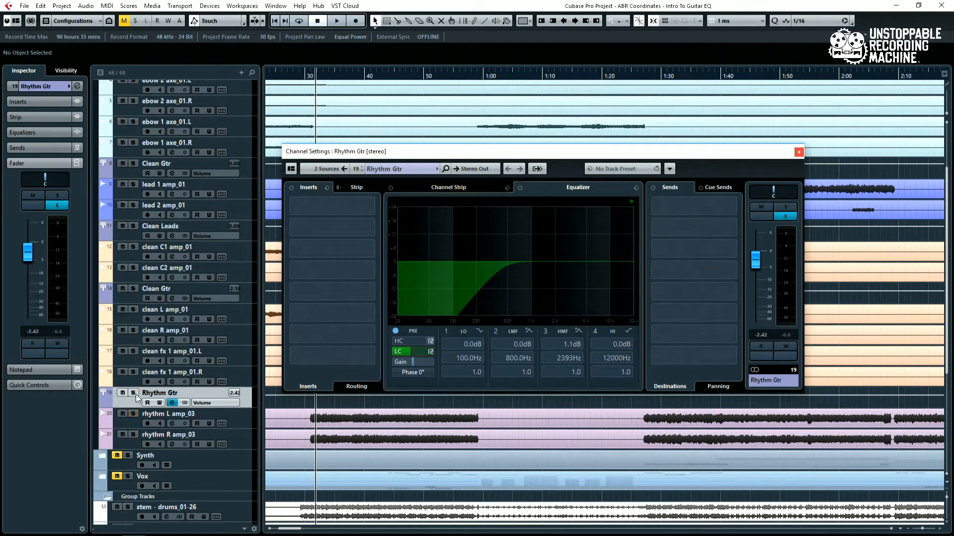
key(space)
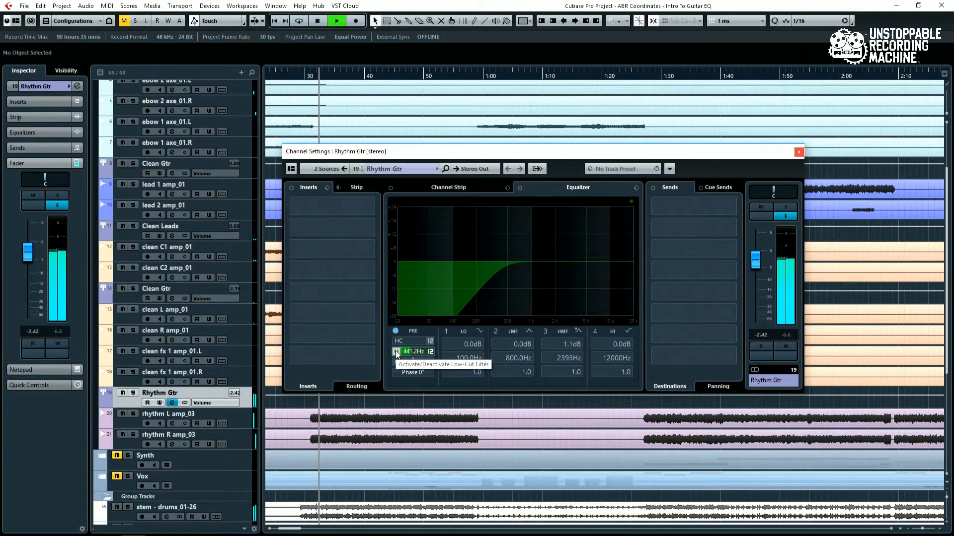
click(396, 352)
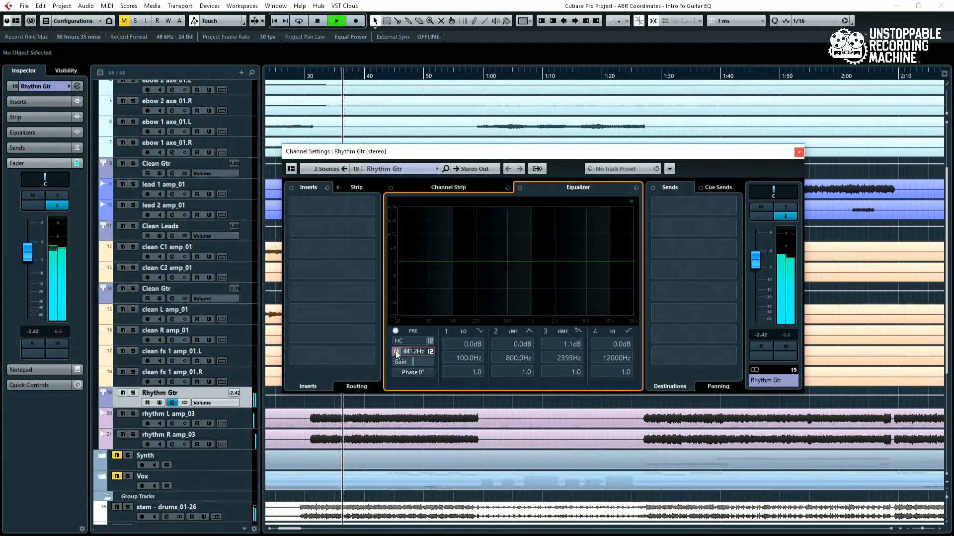
click(396, 351)
key(space)
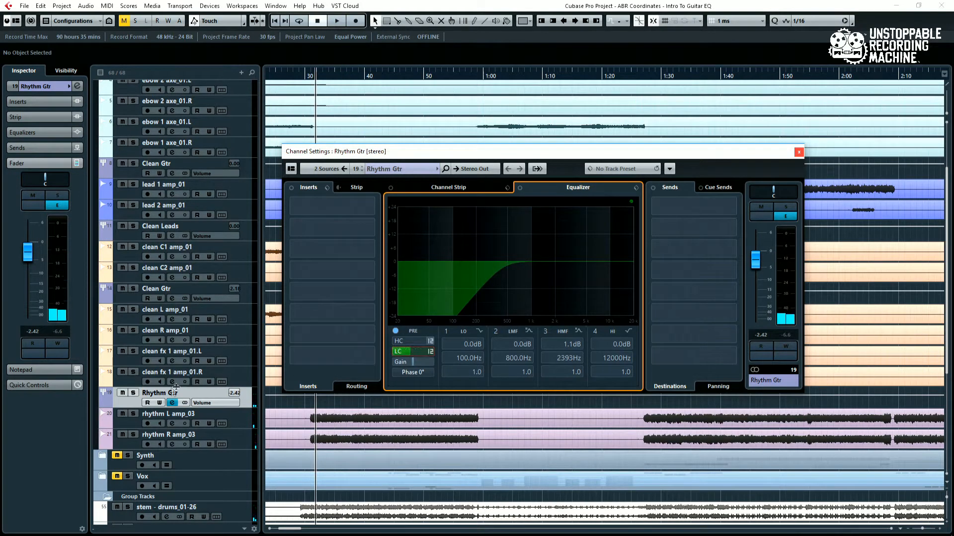
Solo Rhythm Gtr again, reset its low-cut filter to 20 Hz and bring it up to 101.6 Hz
click(133, 393)
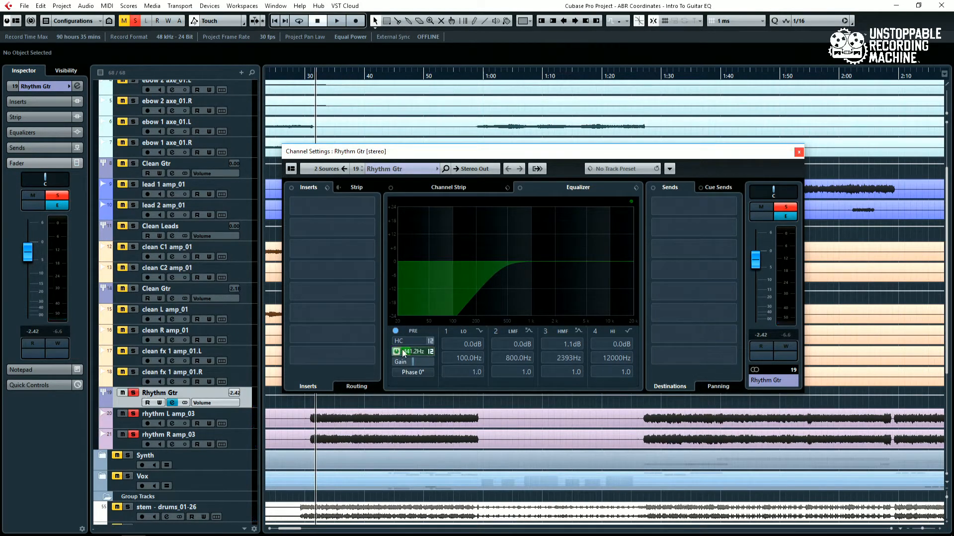
drag(404, 351, 366, 351)
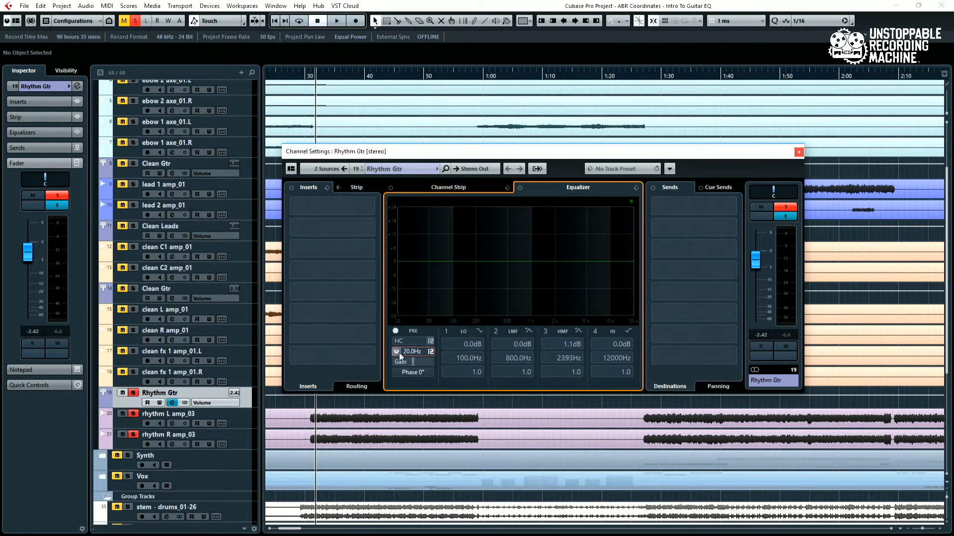
drag(403, 354, 416, 350)
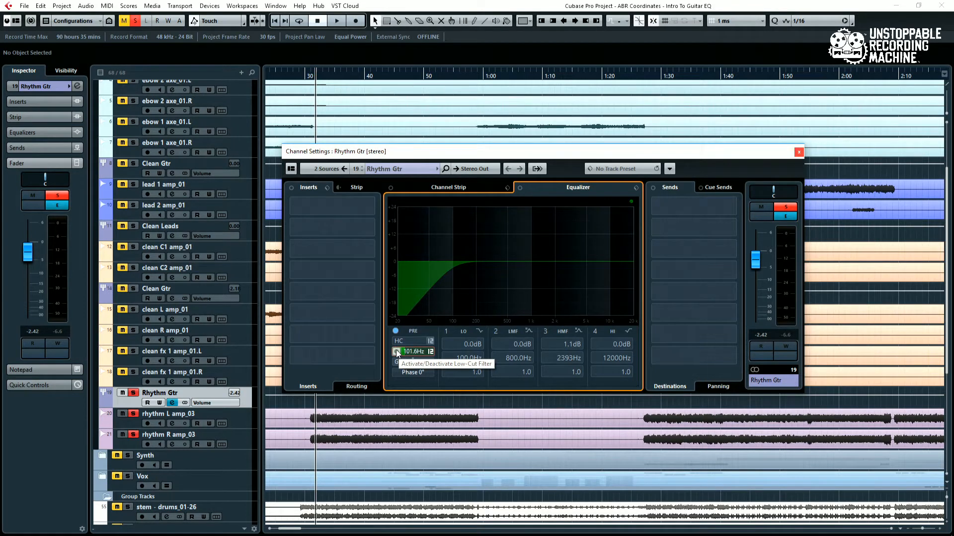
Play the soloed rhythm guitars, switching the low-cut filter off and on to compare, ending with it active
key(space)
click(395, 351)
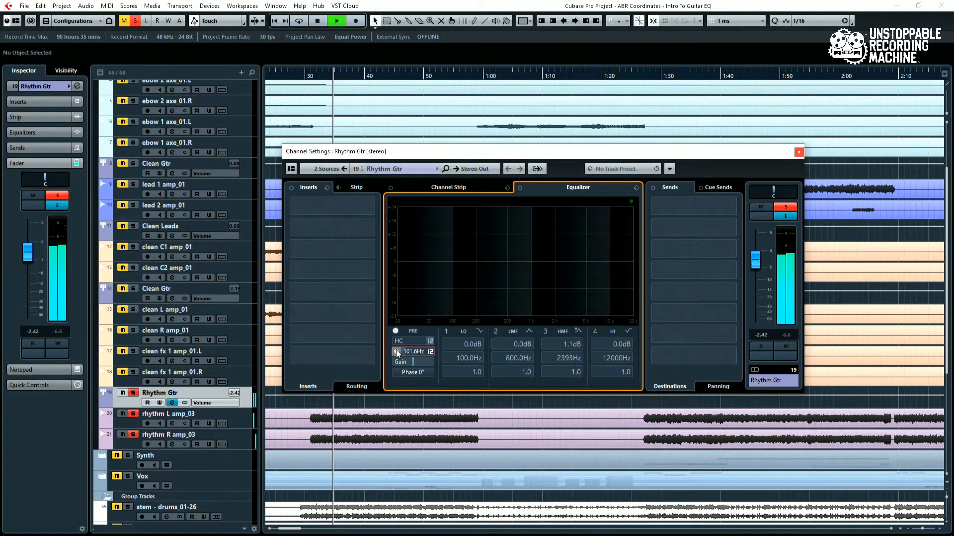
click(395, 352)
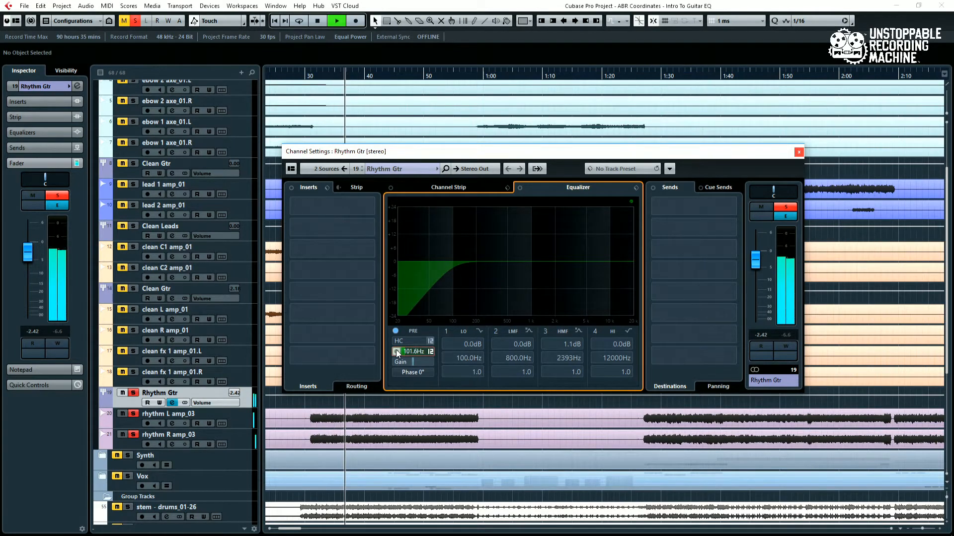
click(396, 351)
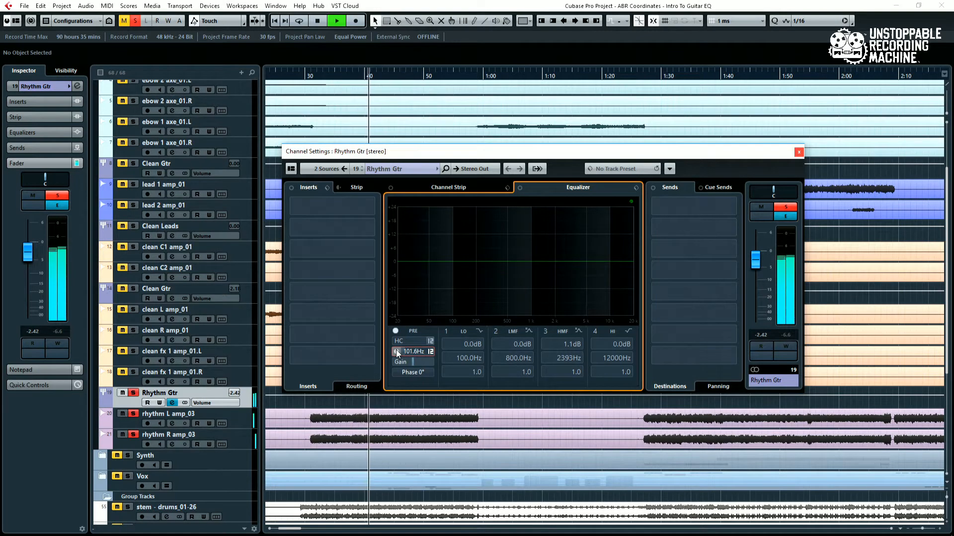
click(396, 351)
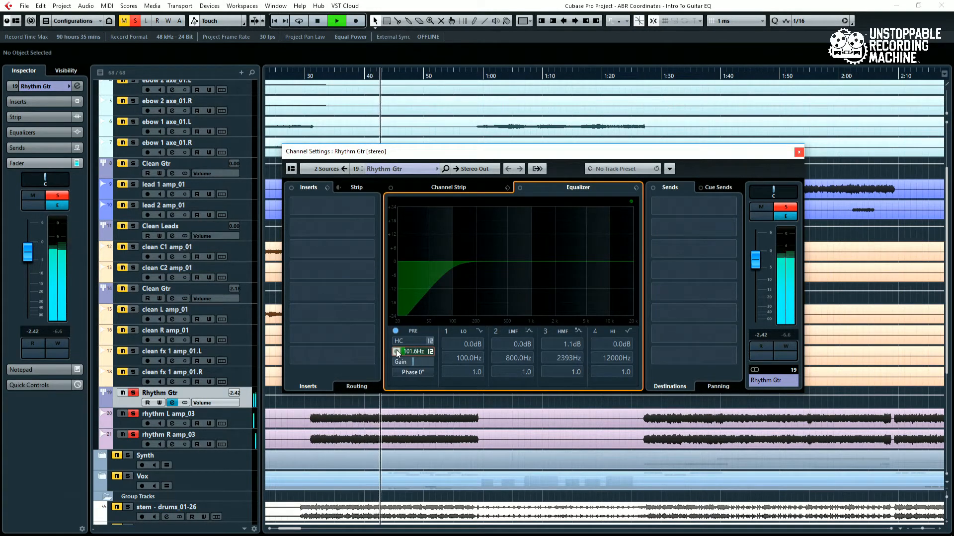
key(space)
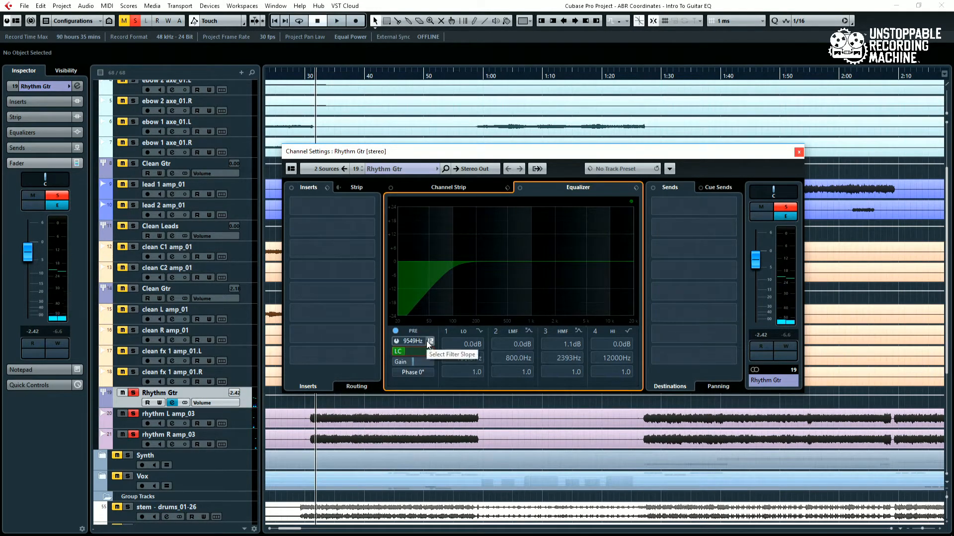
Activate the high-cut filter, open it up to 20000 Hz, and sweep it down to 2885 Hz during playback
click(395, 341)
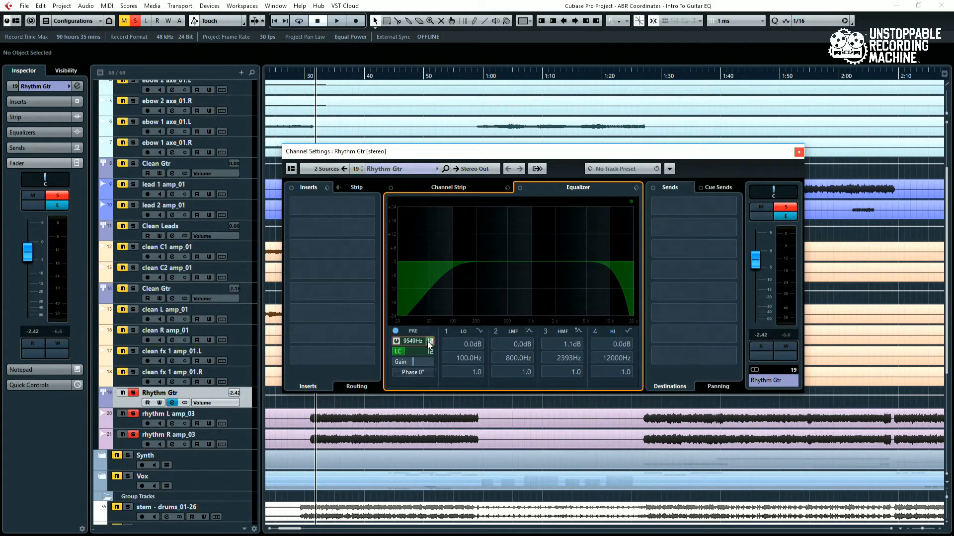
mouse_move(426, 341)
mouse_down()
mouse_move(402, 339)
mouse_move(433, 338)
mouse_up()
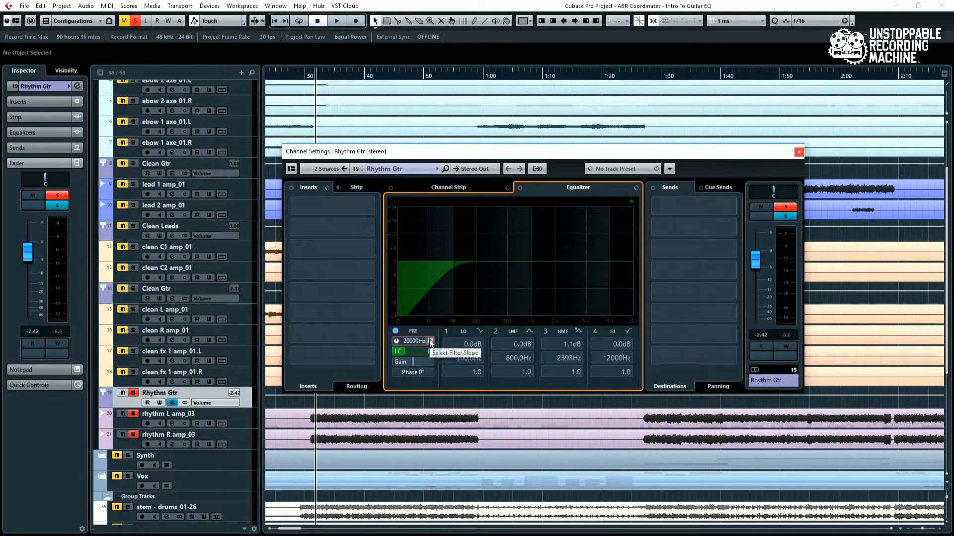
key(space)
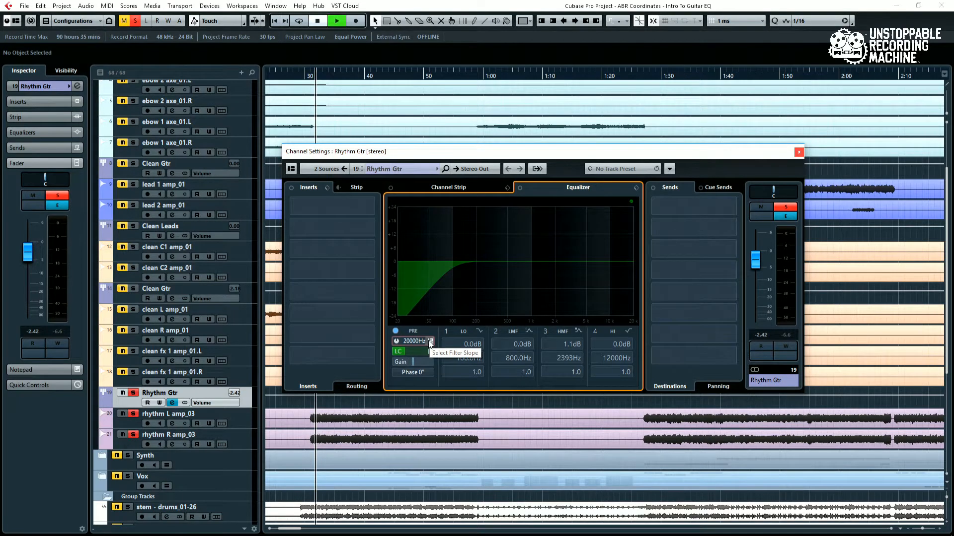
drag(426, 341, 411, 341)
key(space)
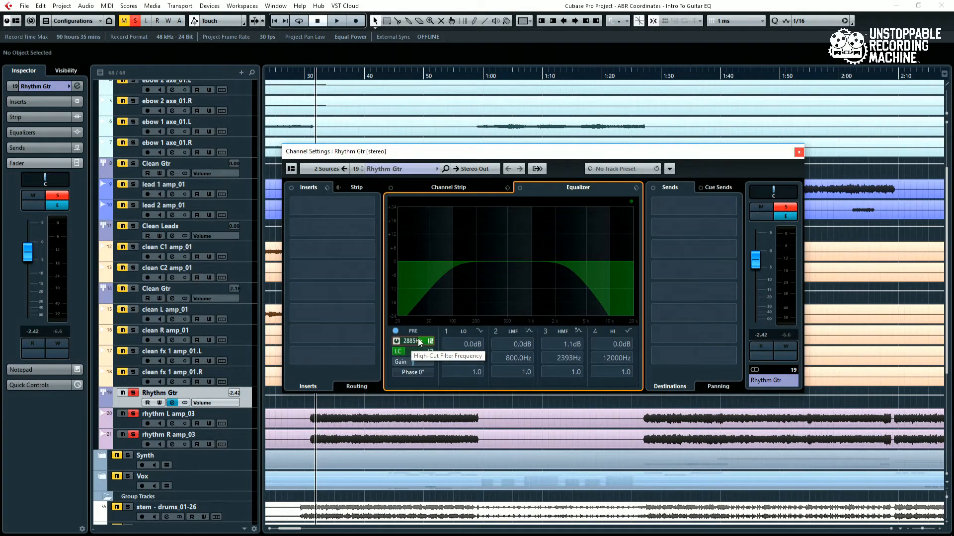
Set the Rhythm Gtr high-cut filter to 9390 Hz and start playback to audition it
drag(419, 340, 431, 346)
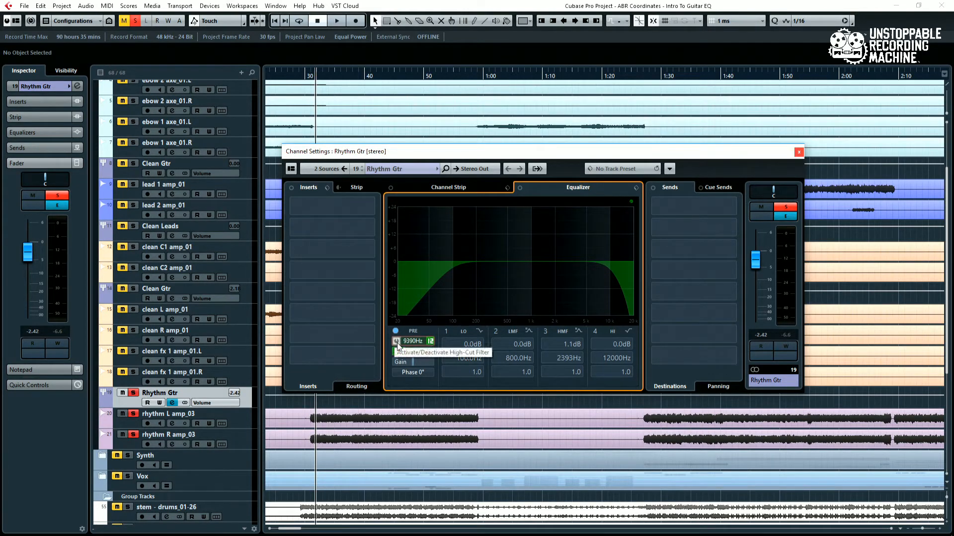
key(space)
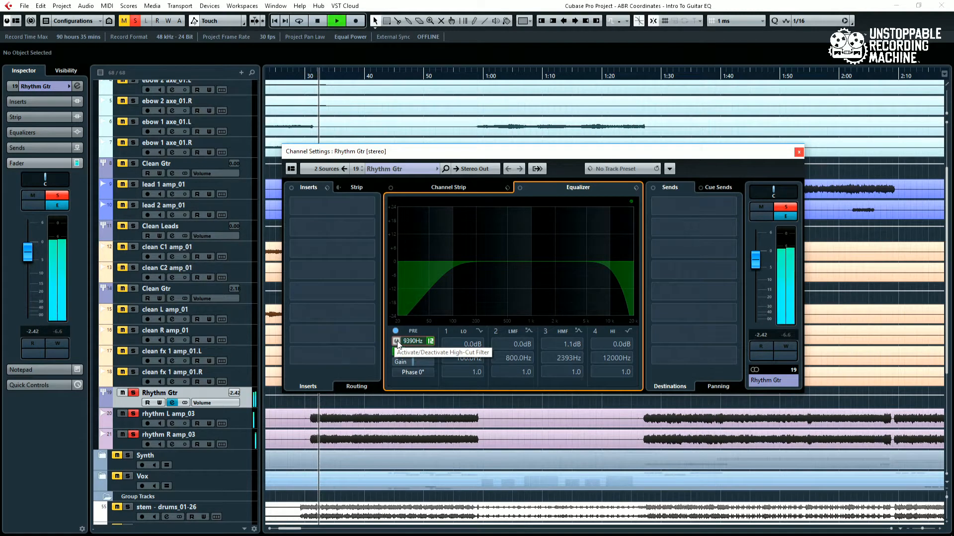
Compare the soloed rhythm guitars with the high-cut filter off and on during playback, ending with it active and playback stopped
click(396, 341)
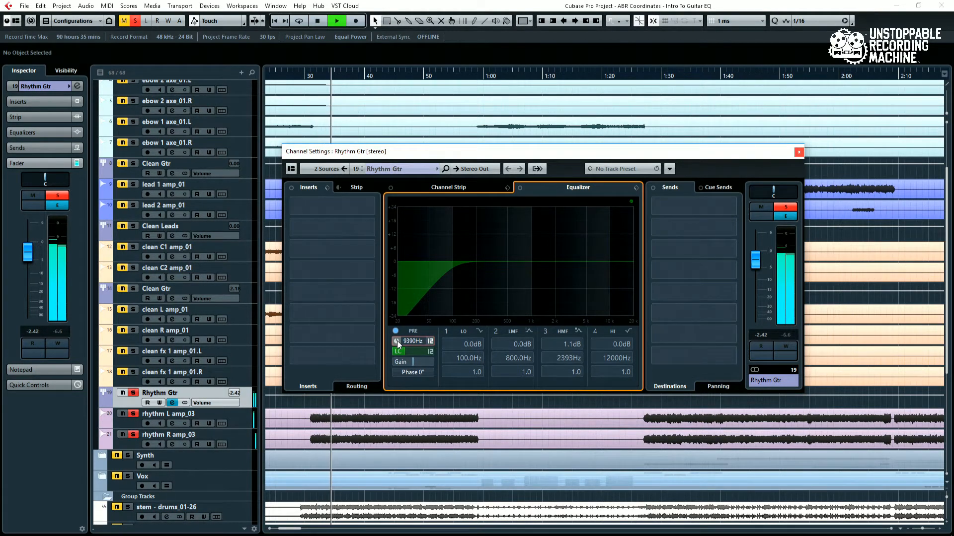
click(396, 342)
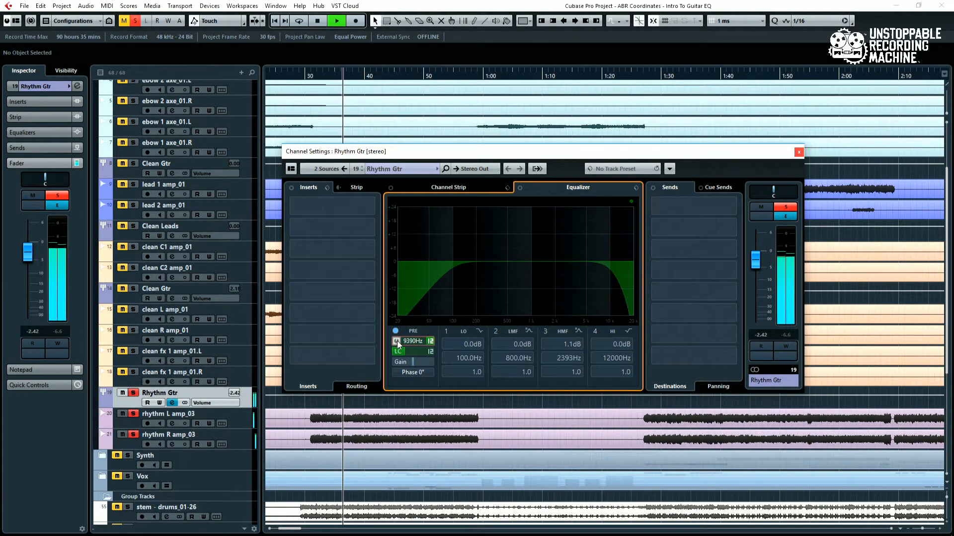
click(397, 341)
click(396, 342)
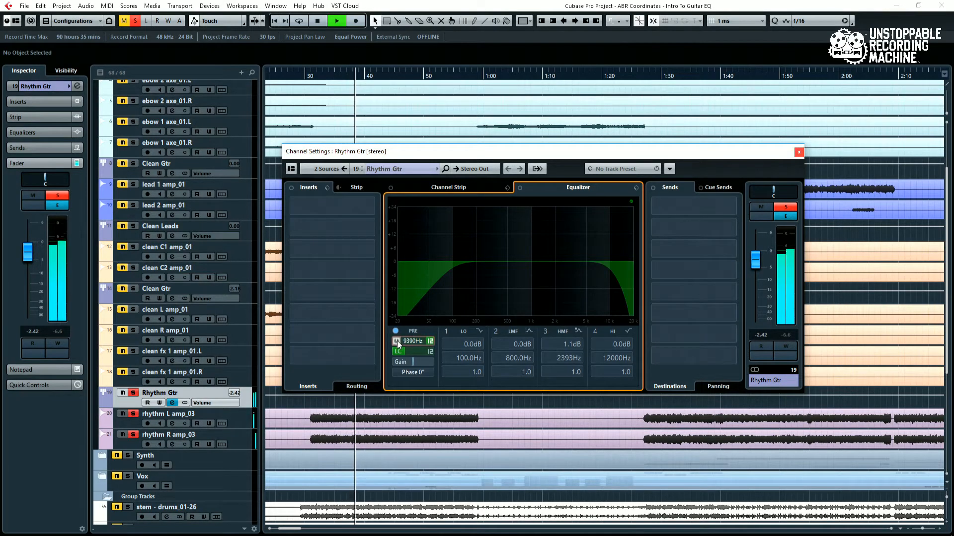
key(space)
Deactivate the high-cut and low-cut filters, and try a low-mid band boost of 5.7 dB at 169.6 Hz before switching it off
click(396, 341)
click(397, 351)
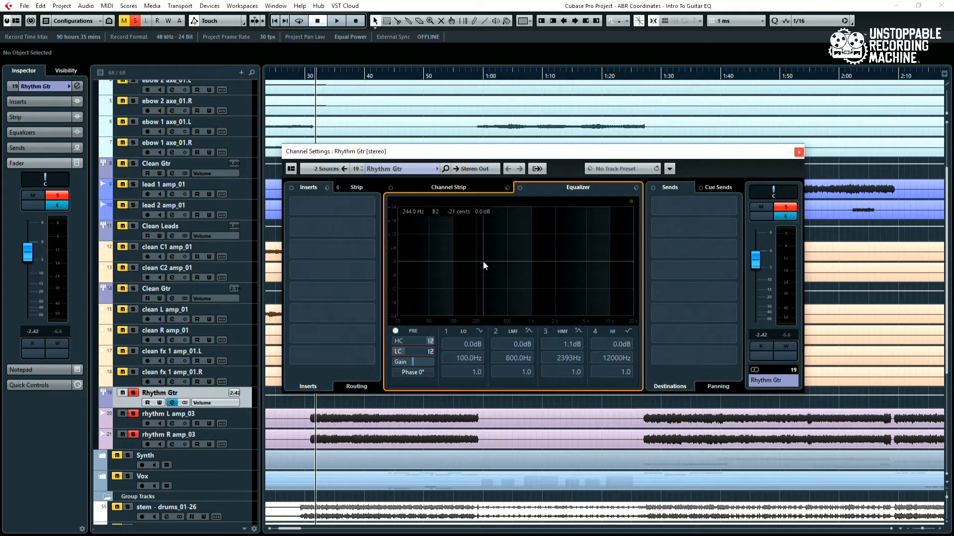
mouse_move(483, 261)
mouse_down()
mouse_move(485, 251)
mouse_move(486, 276)
mouse_move(472, 249)
mouse_up()
double_click(471, 249)
Activate the low shelf at 274.1 Hz and the high shelf at 3756 Hz, both at -0.2 dB
drag(408, 262, 481, 265)
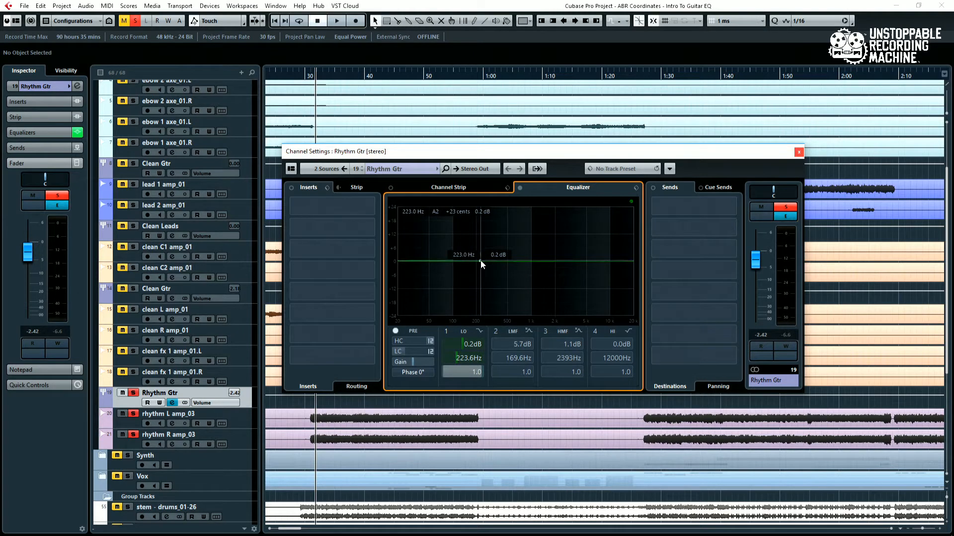
mouse_move(481, 262)
mouse_down()
mouse_move(496, 272)
mouse_move(487, 262)
mouse_up()
drag(630, 264, 576, 262)
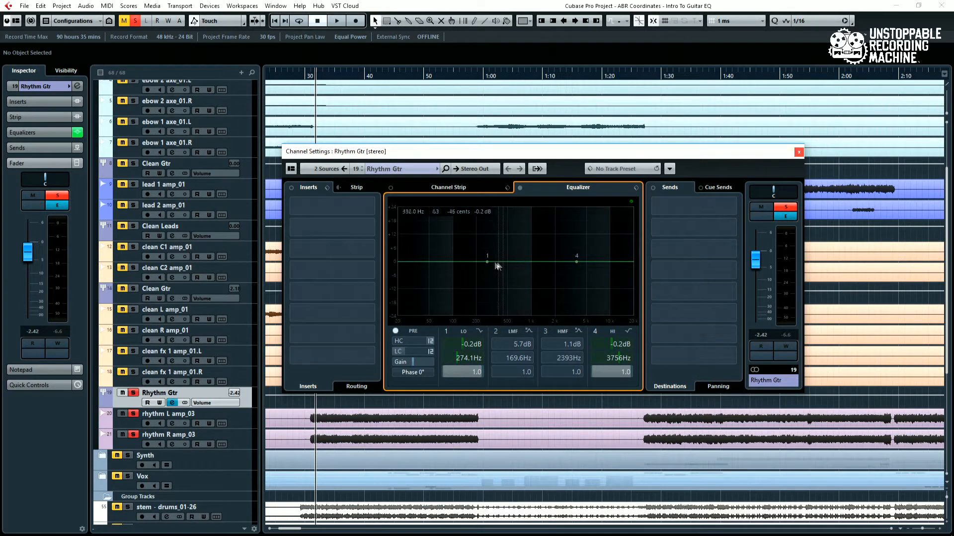
Boost the low shelf to 3.9 dB at 361.3 Hz, auditioning it with Rhythm Gtr soloed and in the full mix
mouse_move(486, 265)
mouse_down()
mouse_move(497, 287)
mouse_move(496, 242)
mouse_move(496, 252)
mouse_up()
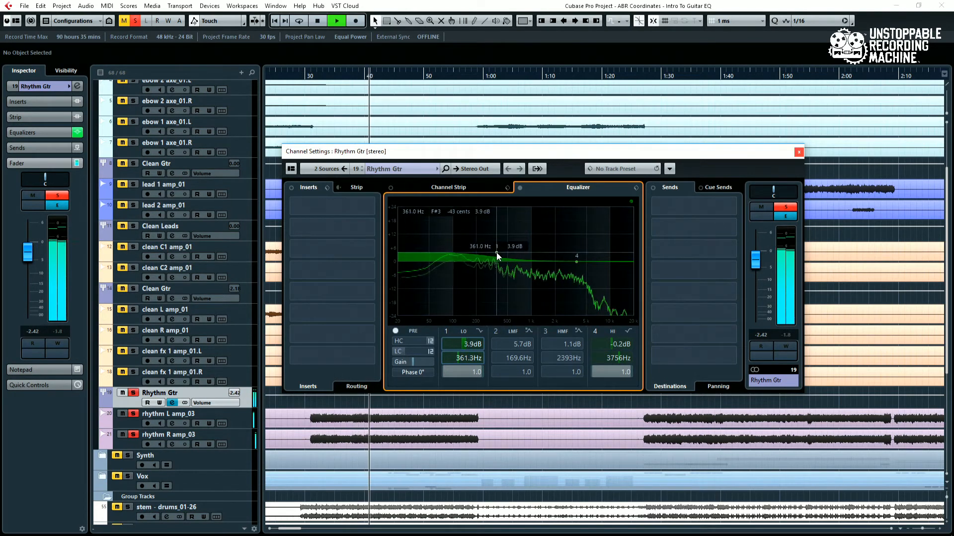
key(space)
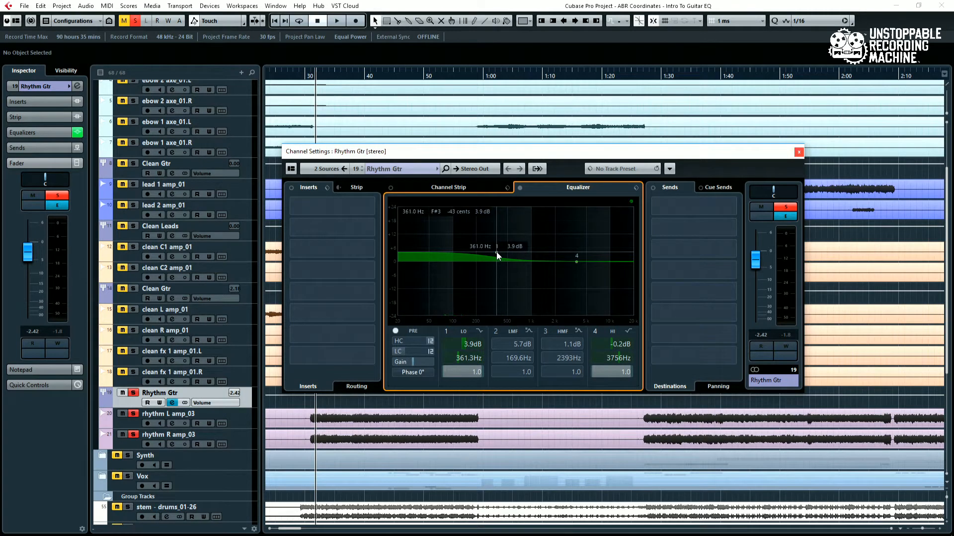
click(785, 208)
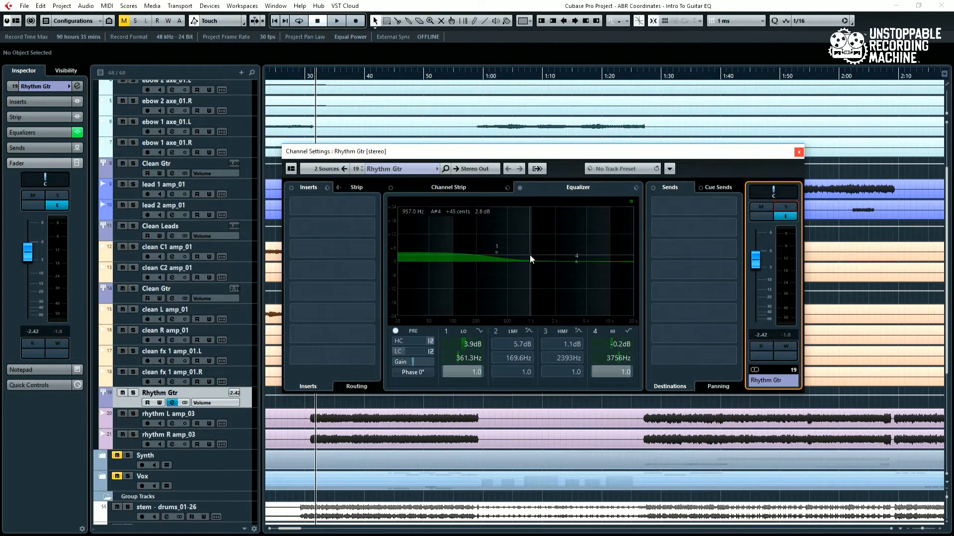
key(space)
Cut the low shelf to -4.6 dB at 345.9 Hz, auditioning it in the full mix and with Rhythm Gtr soloed again
drag(497, 252, 496, 272)
key(space)
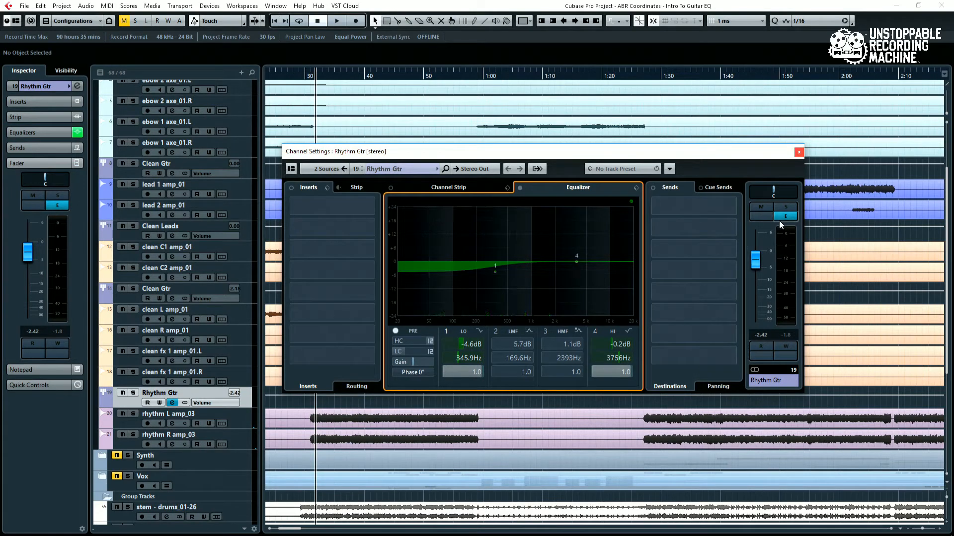
click(793, 208)
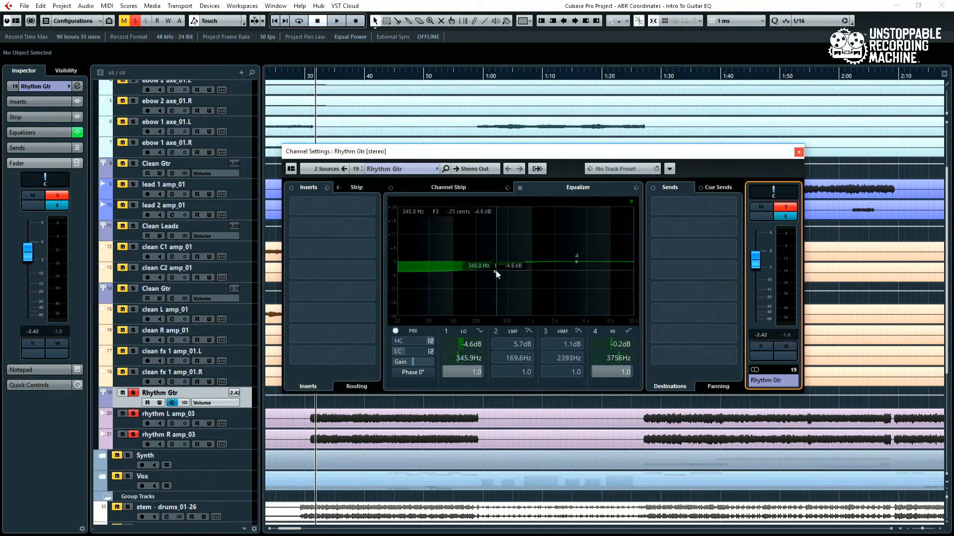
key(space)
Ease the low shelf to -2.6 dB, stop playback, and move the shelf to -0.9 dB at 123.2 Hz with the low-mid band off
drag(495, 270, 495, 268)
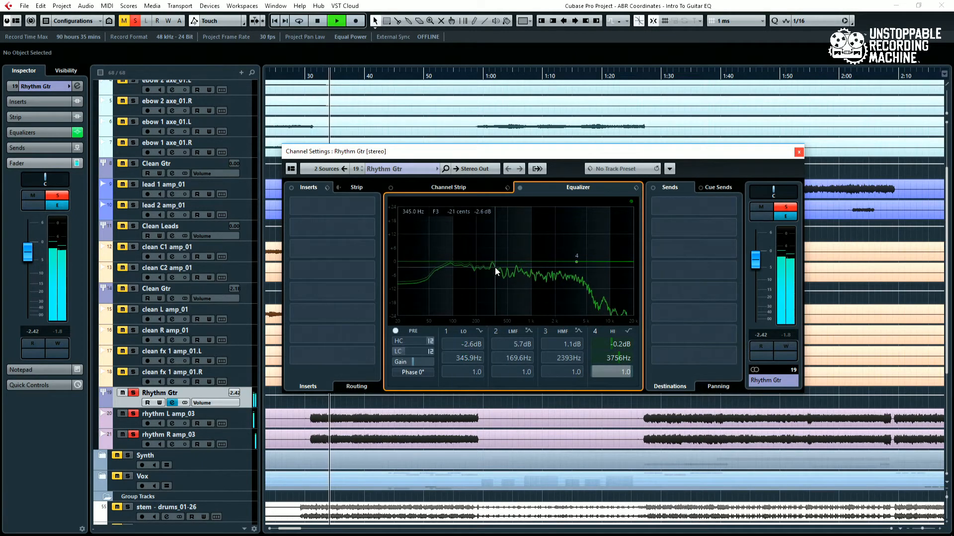
key(space)
mouse_move(468, 259)
mouse_down()
mouse_move(441, 260)
mouse_move(459, 263)
mouse_up()
double_click(474, 261)
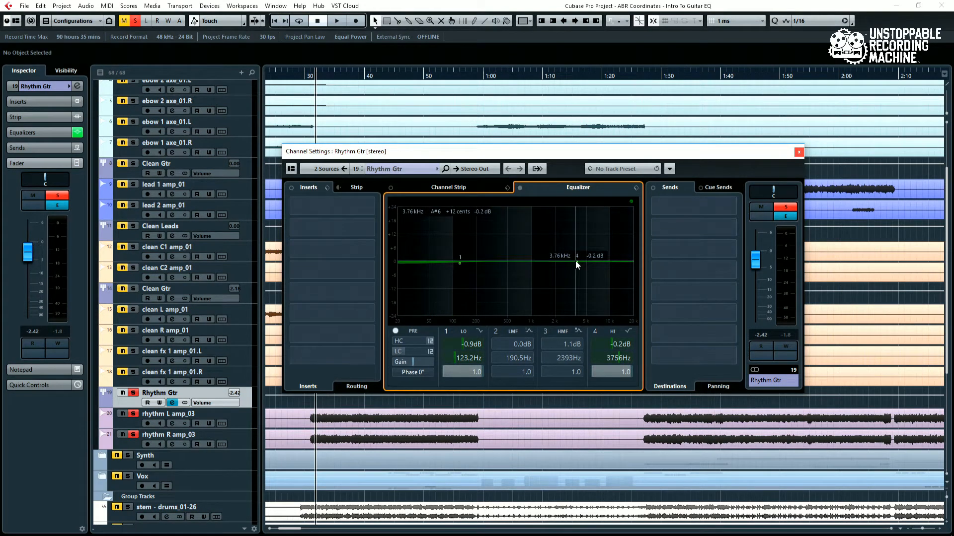
Audition the high shelf boosted 3.7 dB at 1664 Hz, cut to -2.4 dB at 1640 Hz, and boosted 3.3 dB at 1503 Hz
drag(575, 261, 549, 252)
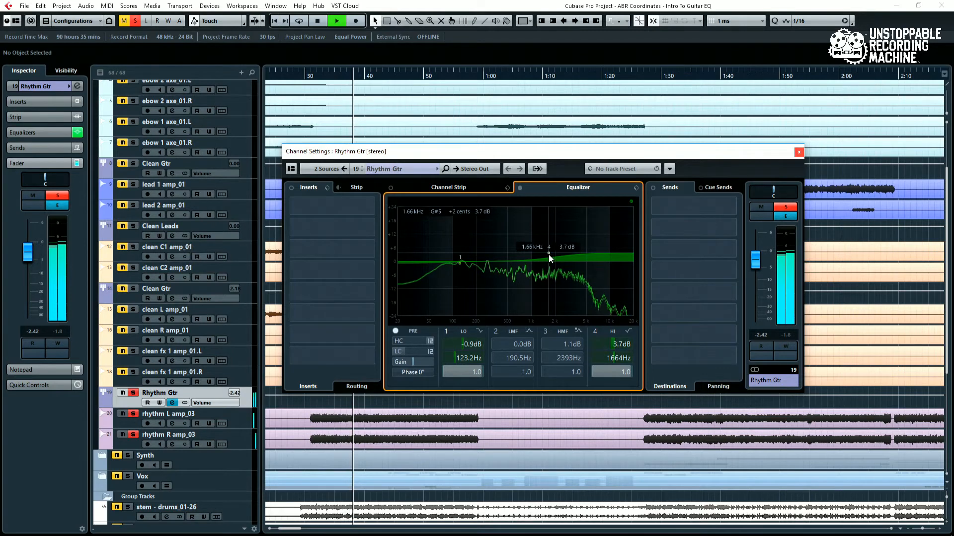
drag(549, 252, 547, 267)
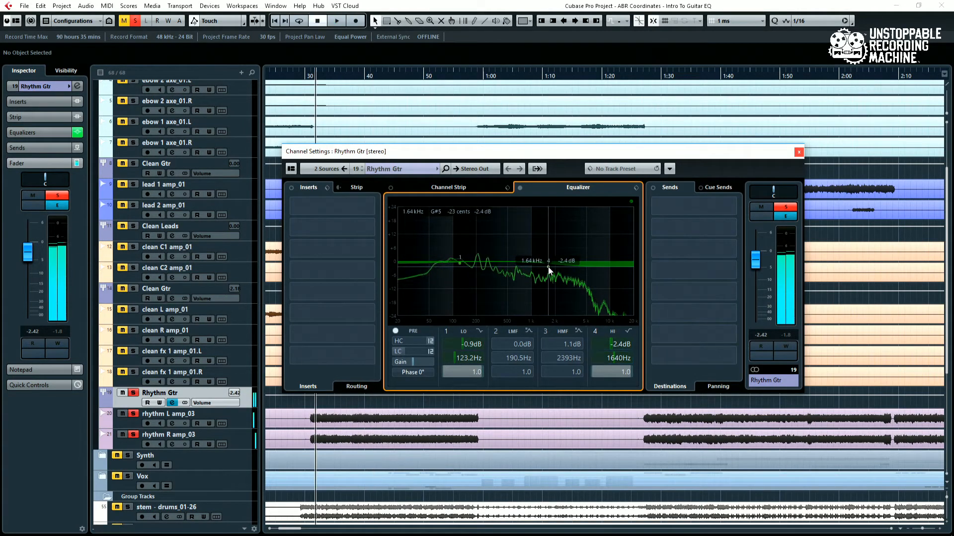
drag(549, 265, 545, 255)
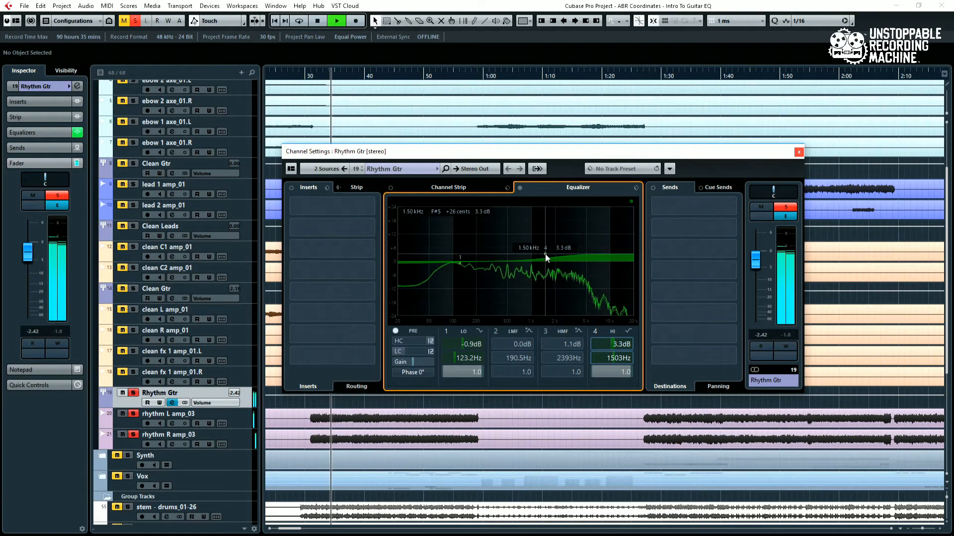
key(space)
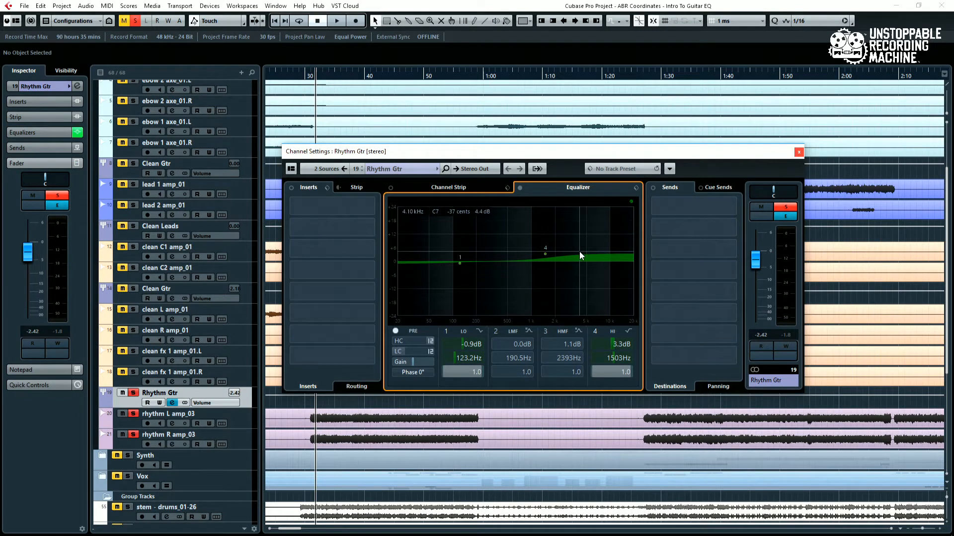
Switch off the high shelf, audition a low shelf cut of -3.5 dB at 230.2 Hz, and switch that off too
double_click(547, 255)
drag(460, 263, 480, 269)
key(space)
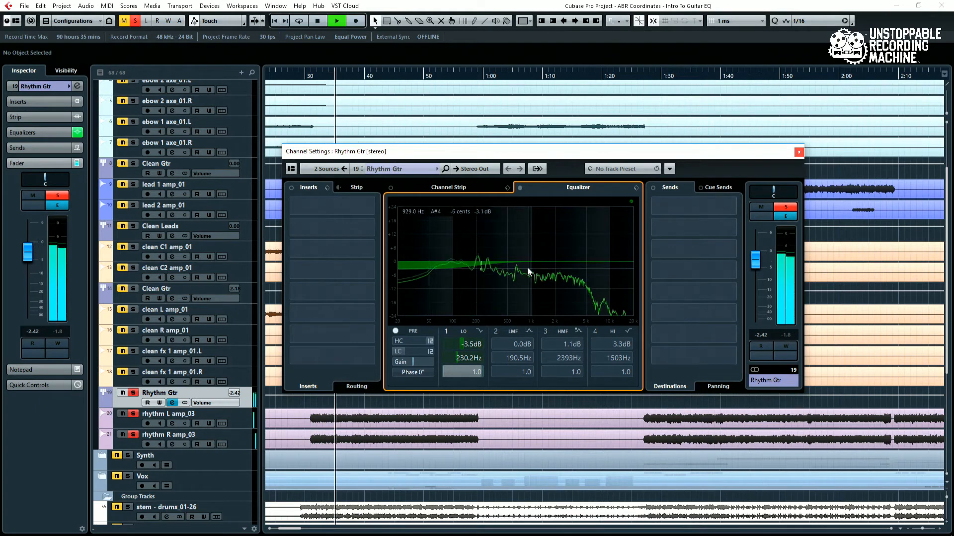
key(space)
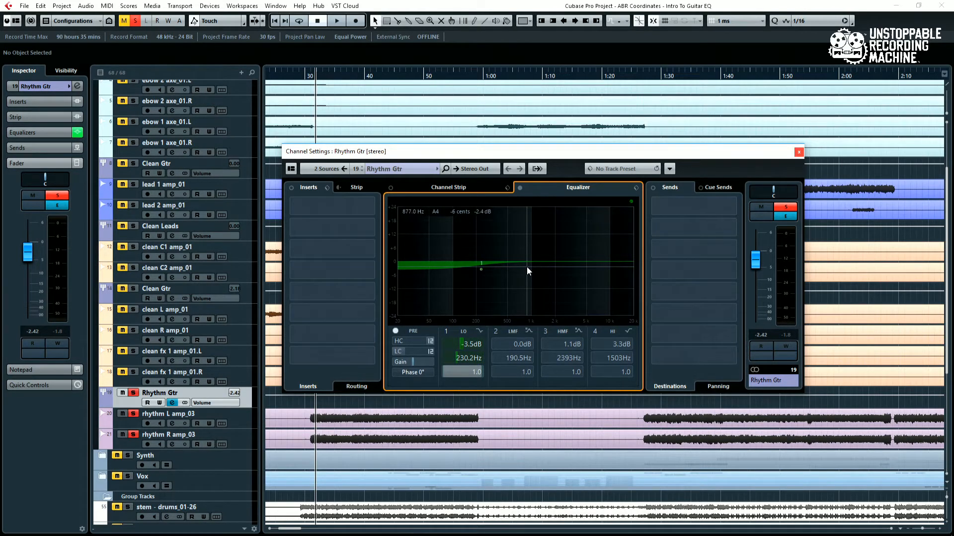
double_click(481, 267)
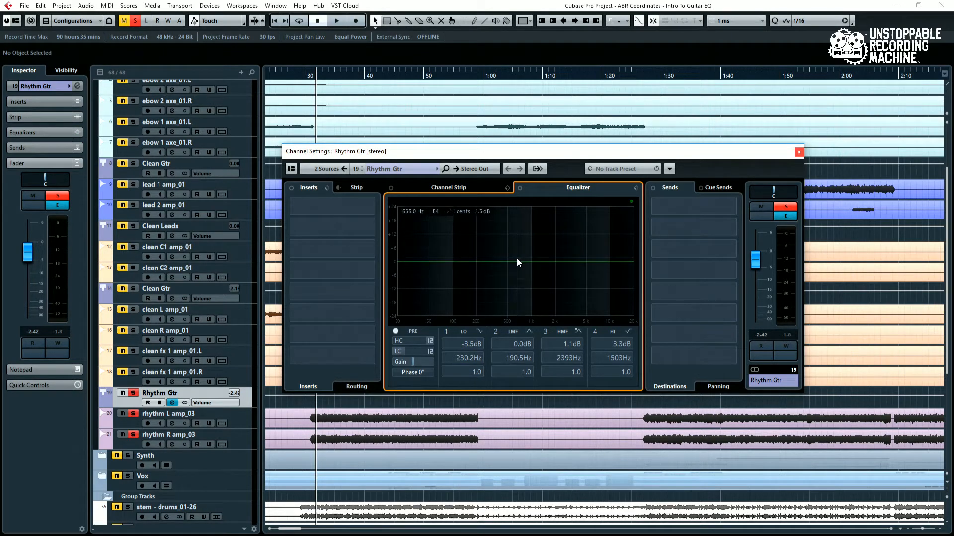
Set the low shelf to -2.0 dB at 240.5 Hz and the high shelf to 2.0 dB at 2358 Hz, with both mid bands off
drag(517, 261, 547, 281)
drag(462, 263, 483, 266)
double_click(478, 267)
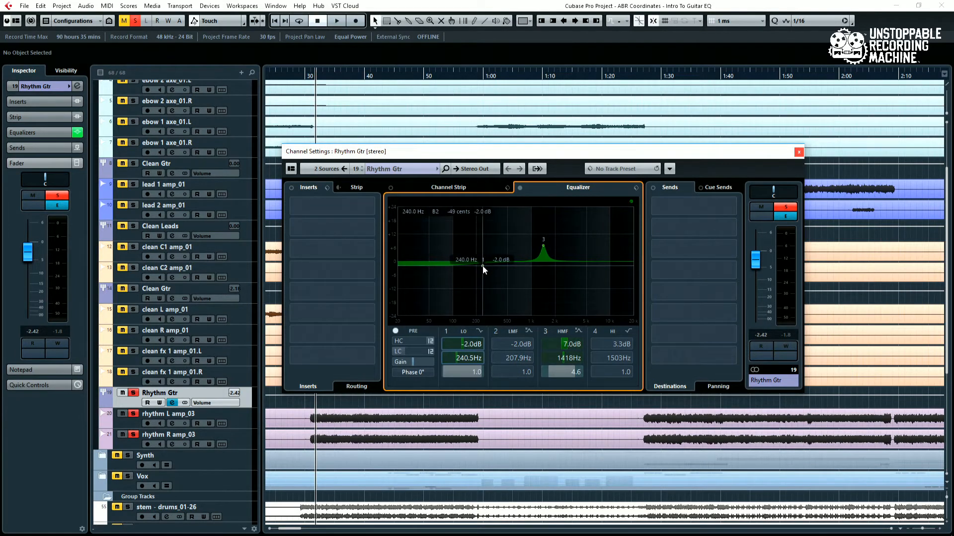
click(611, 264)
drag(611, 263, 561, 259)
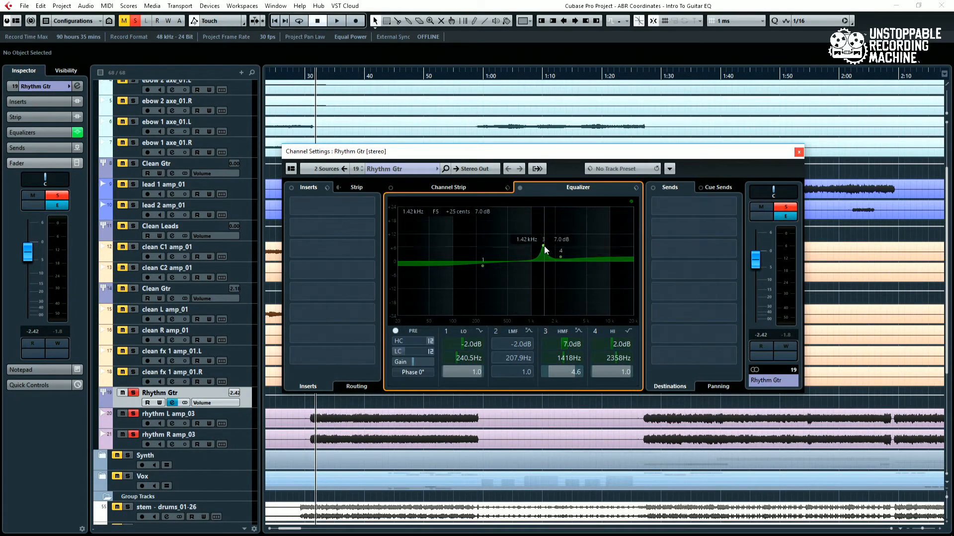
double_click(544, 248)
Play the soloed rhythm guitars and compare the whole equalizer bypassed and active, leaving it active
key(space)
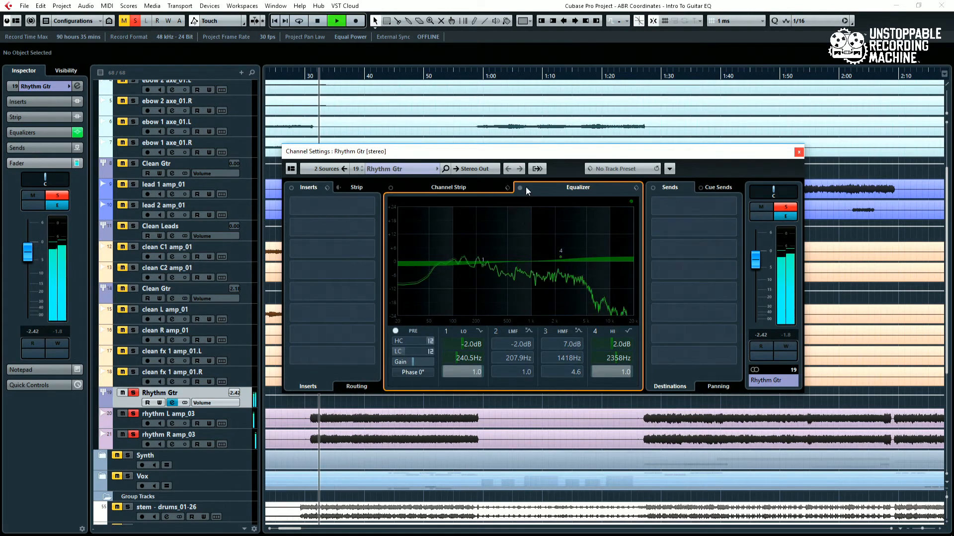
click(520, 189)
click(518, 189)
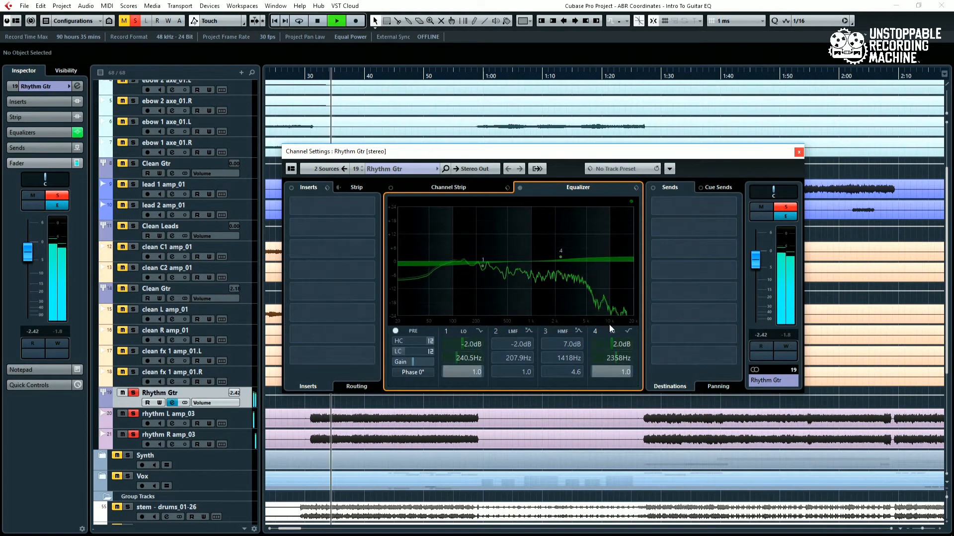
key(space)
Add a narrow high-mid bell with Q 11.1, boost it 9.2 dB at 1045 Hz, and move it to -7.9 dB at 3596 Hz
drag(532, 258, 542, 276)
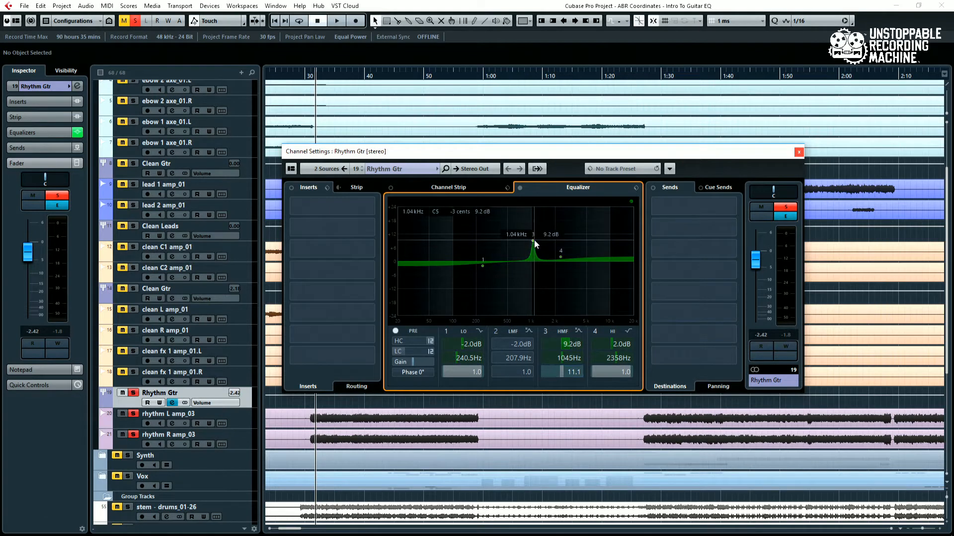
key(space)
drag(533, 241, 580, 285)
key(space)
Compare the narrow 3596 Hz high-mid cut off and on during playback, ending with the band active
key(space)
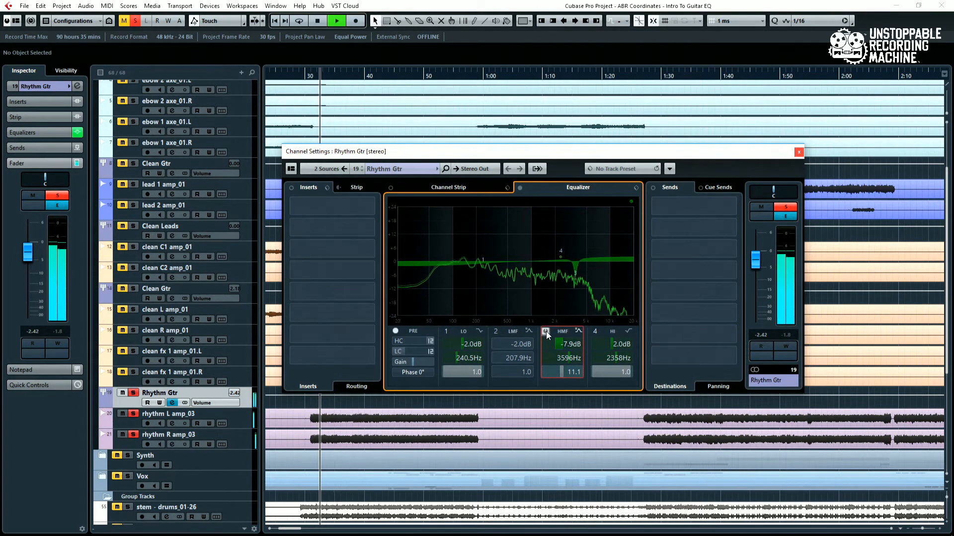
click(546, 332)
click(546, 332)
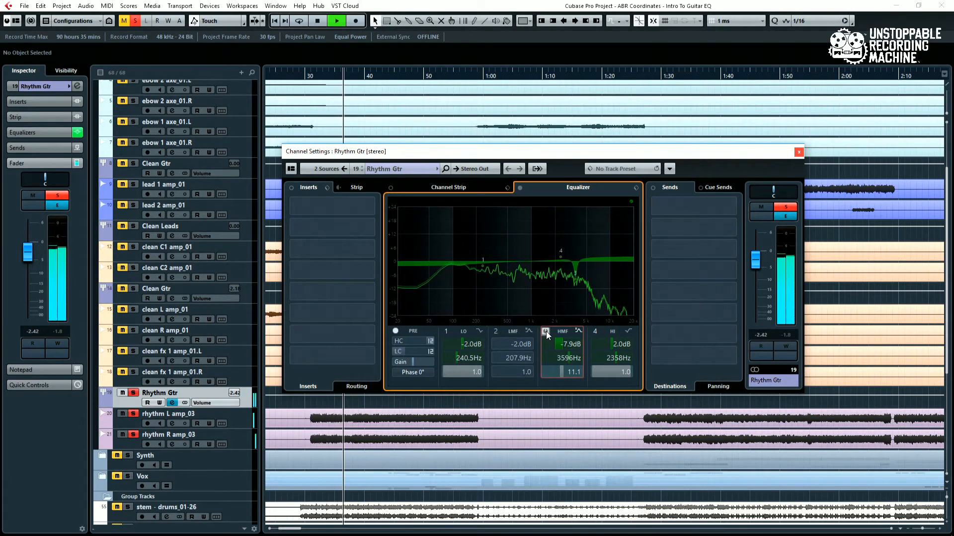
click(547, 332)
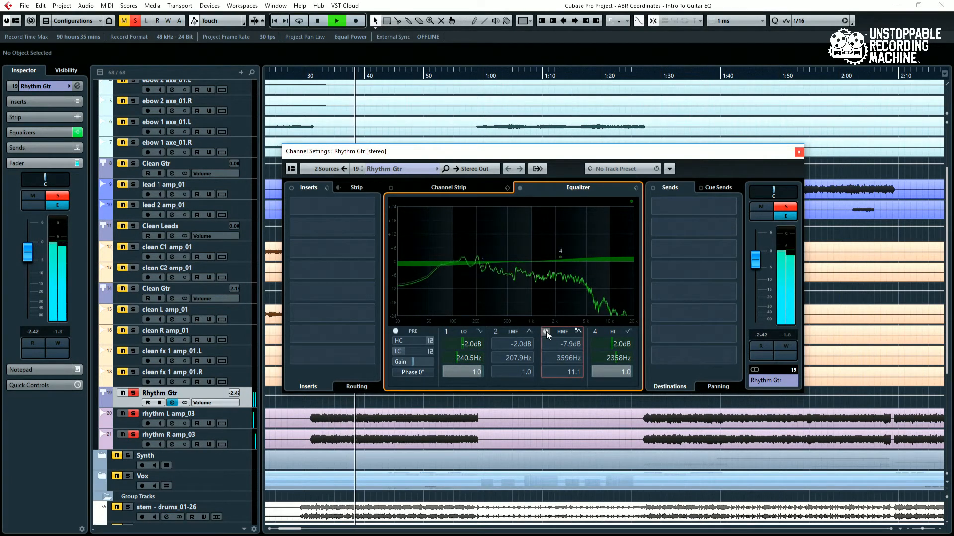
click(547, 332)
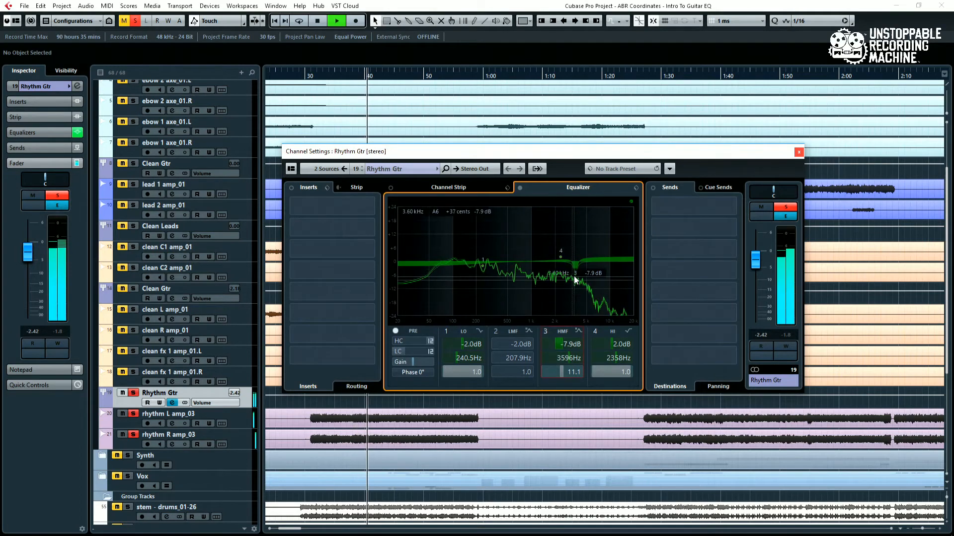
Raise the high shelf to 5.0 dB at 2161 Hz and restart playback of the soloed rhythm guitars
drag(560, 257, 556, 249)
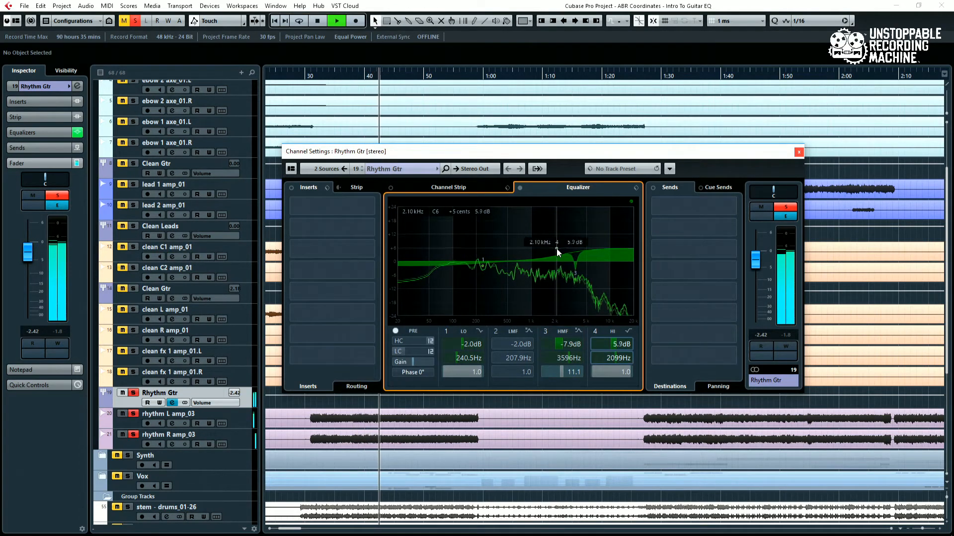
key(space)
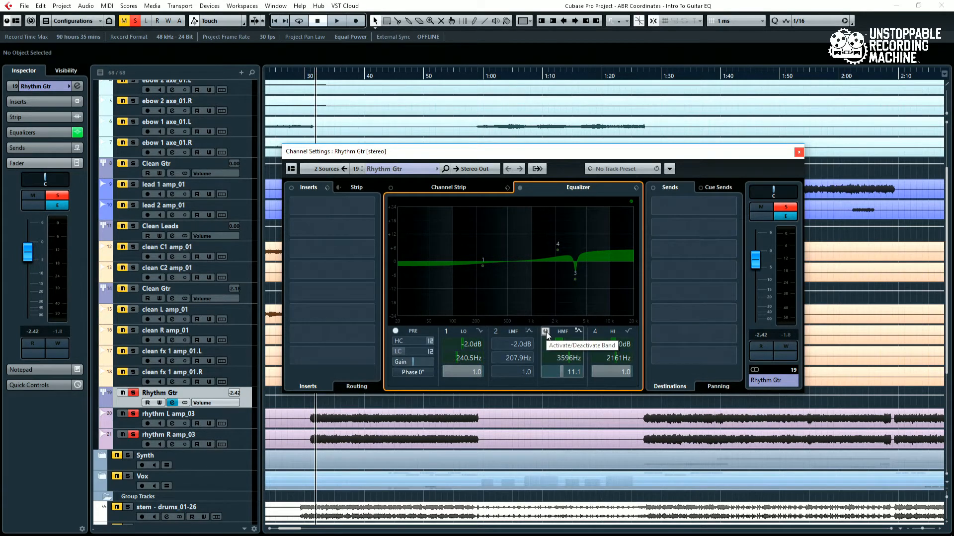
key(space)
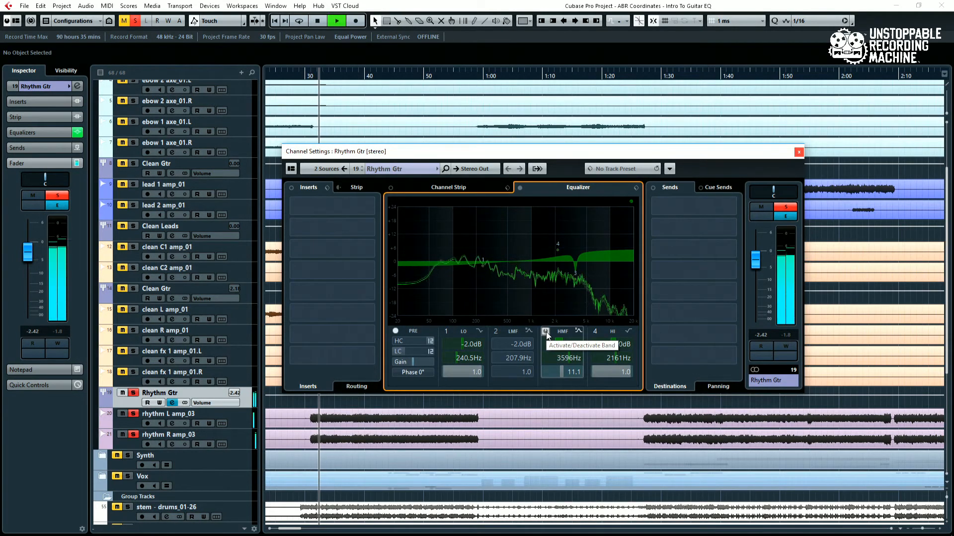
Compare the high-mid cut off and on against the boosted high shelf, and lower the shelf to 2.4 dB at 2069 Hz
click(545, 331)
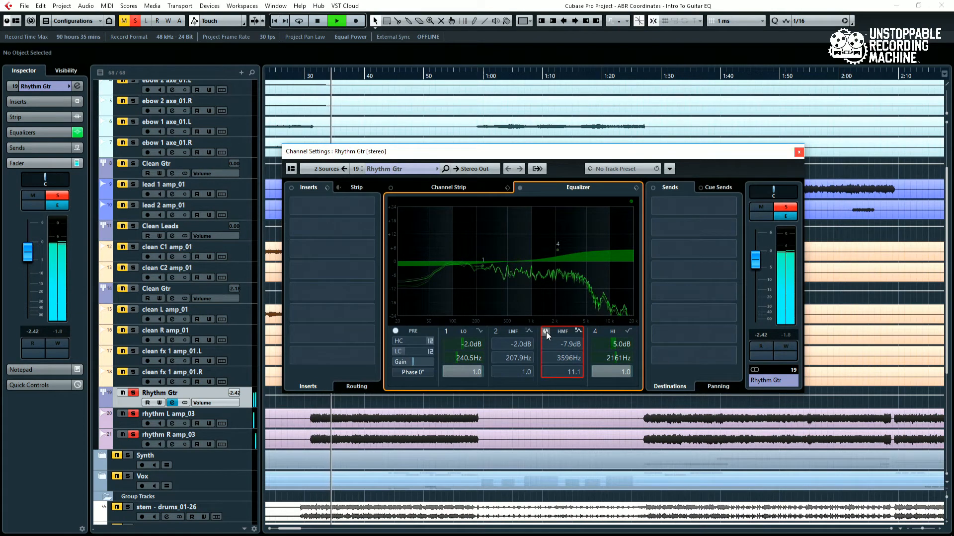
click(546, 331)
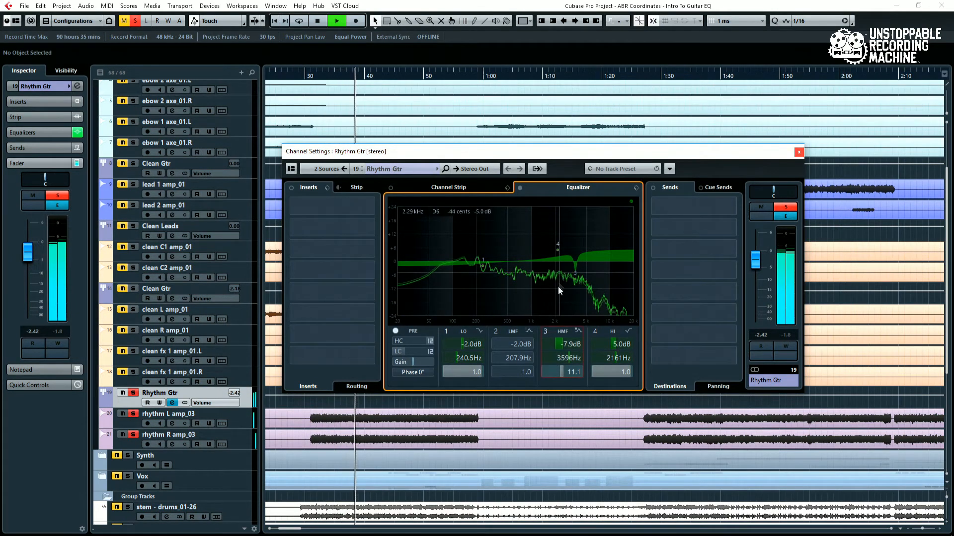
drag(557, 250, 555, 257)
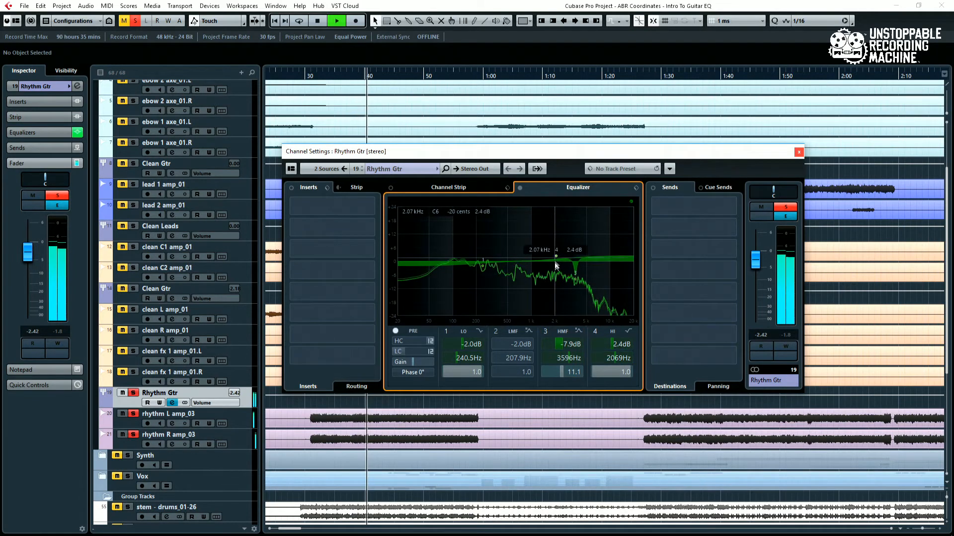
Sweep the narrow high-mid bell during playback from a 15.3 dB boost at 94.8 Hz to a -8.5 dB cut at 128.7 Hz, with the low shelf off
key(space)
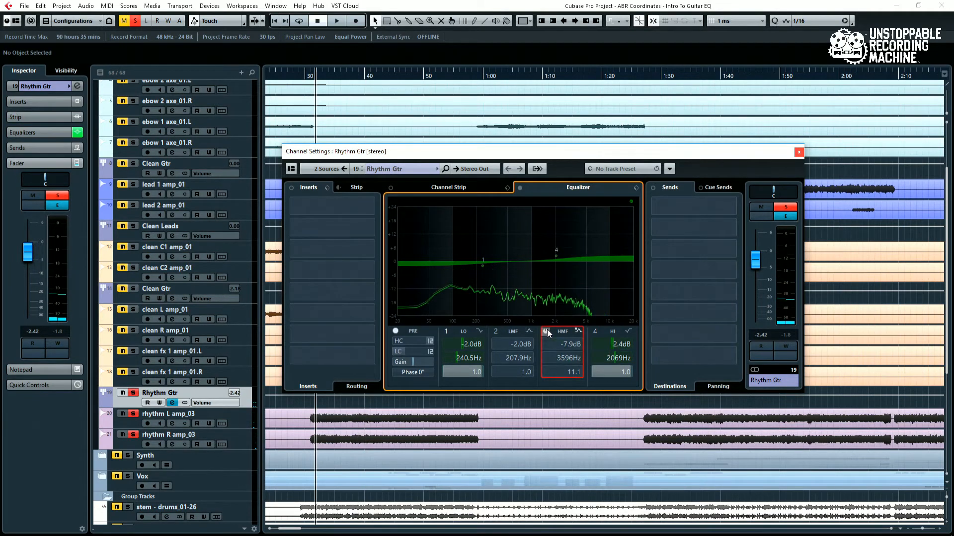
click(546, 332)
drag(543, 265, 457, 236)
key(space)
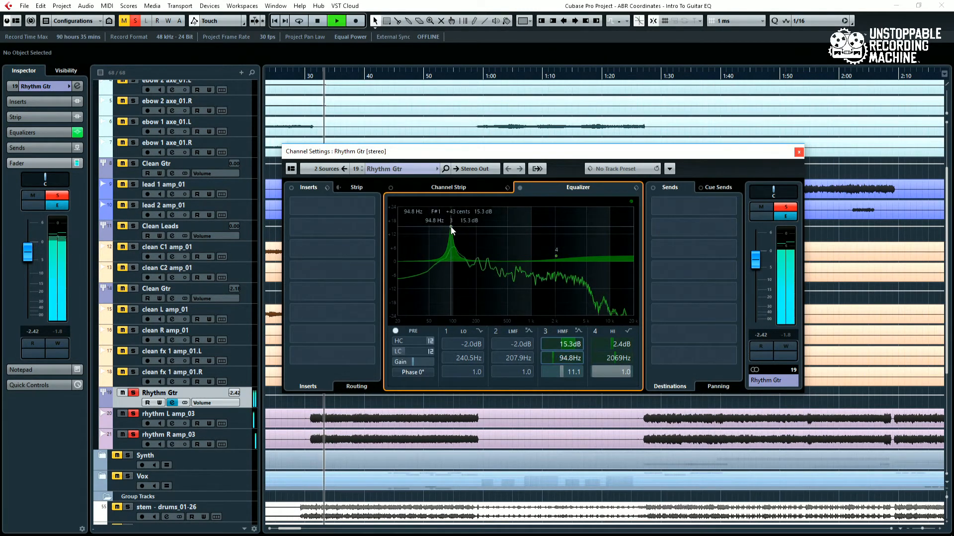
drag(450, 227, 463, 284)
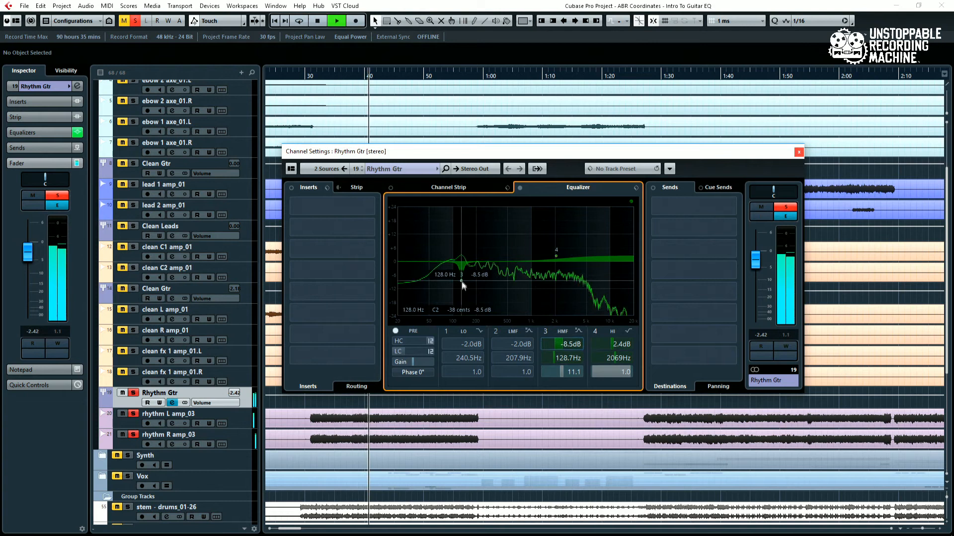
Compare the narrow 128.7 Hz cut off and on during playback, ending with the band active, and stop playback
click(545, 331)
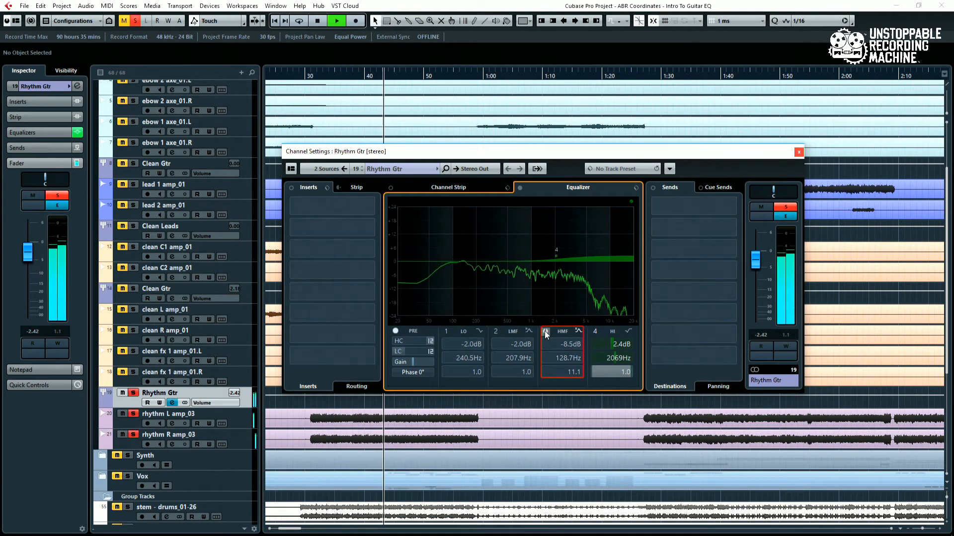
click(544, 331)
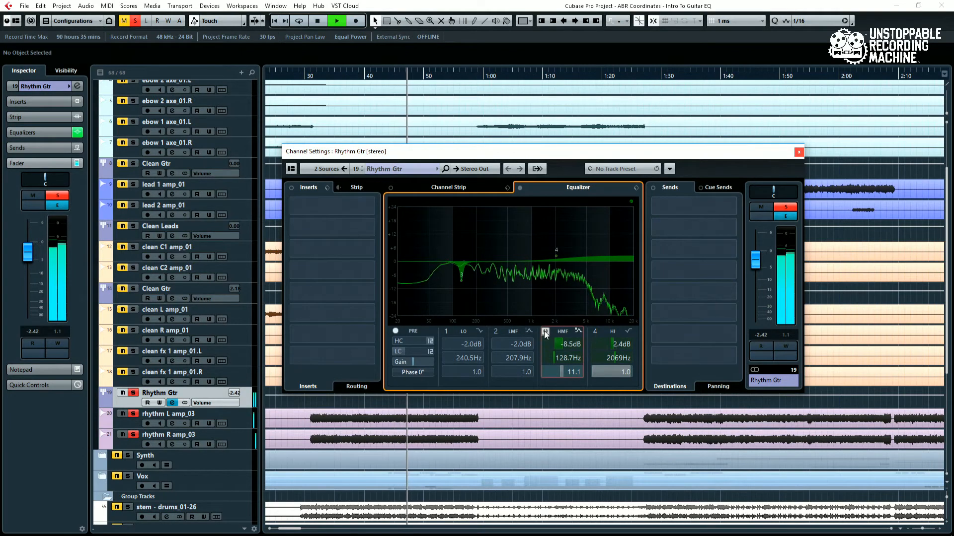
click(544, 331)
click(544, 331)
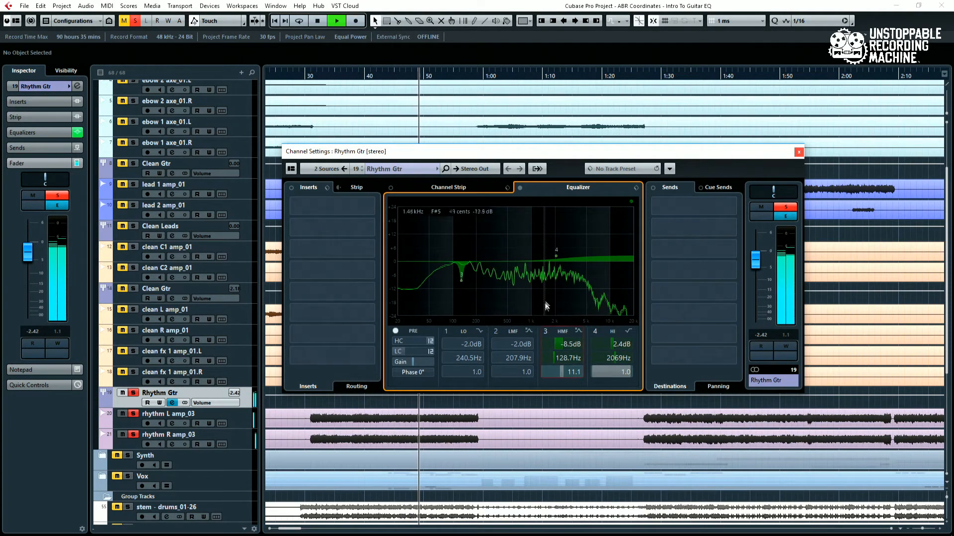
key(space)
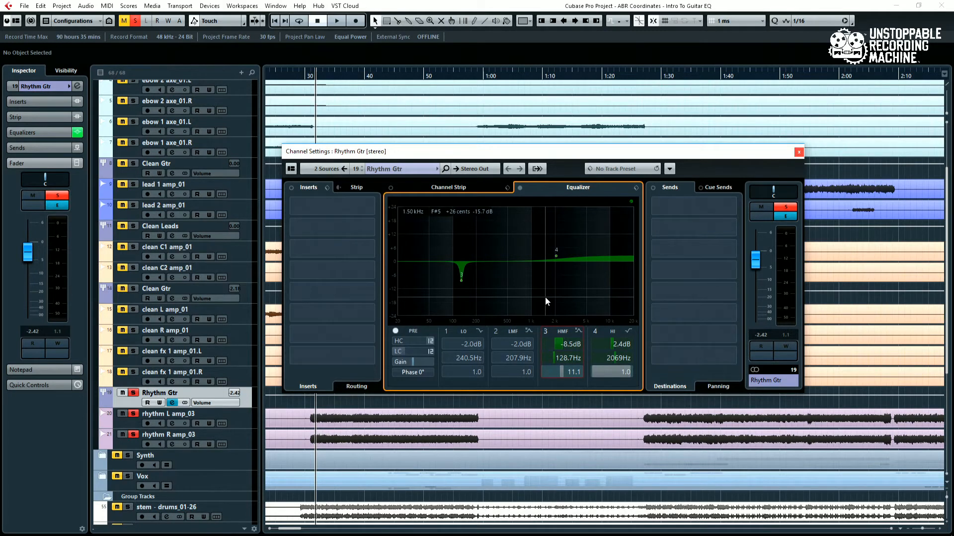
Turn the narrow cut into a boost and widen it to Q 1.0, ending at 6.1 dB and 583.8 Hz
drag(462, 281, 511, 230)
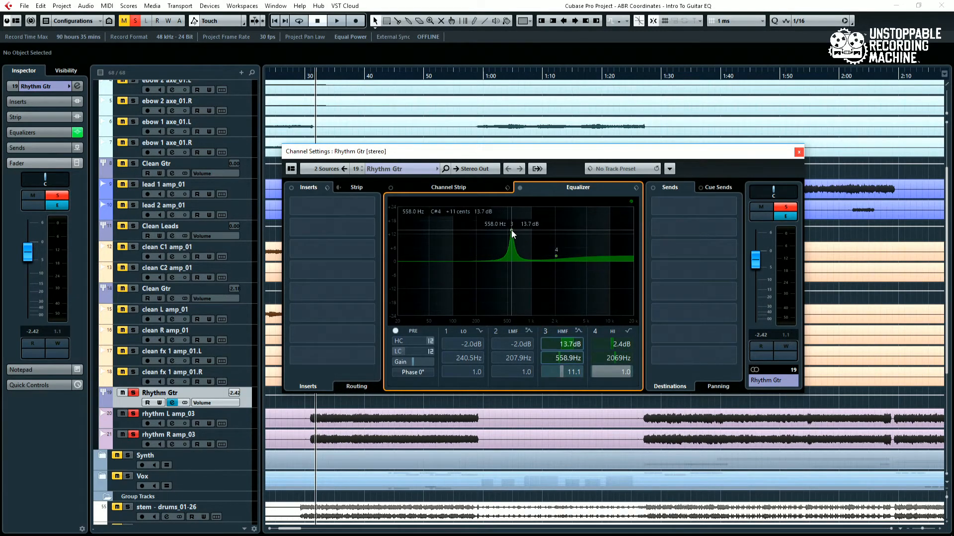
scroll(511, 231, down, 6)
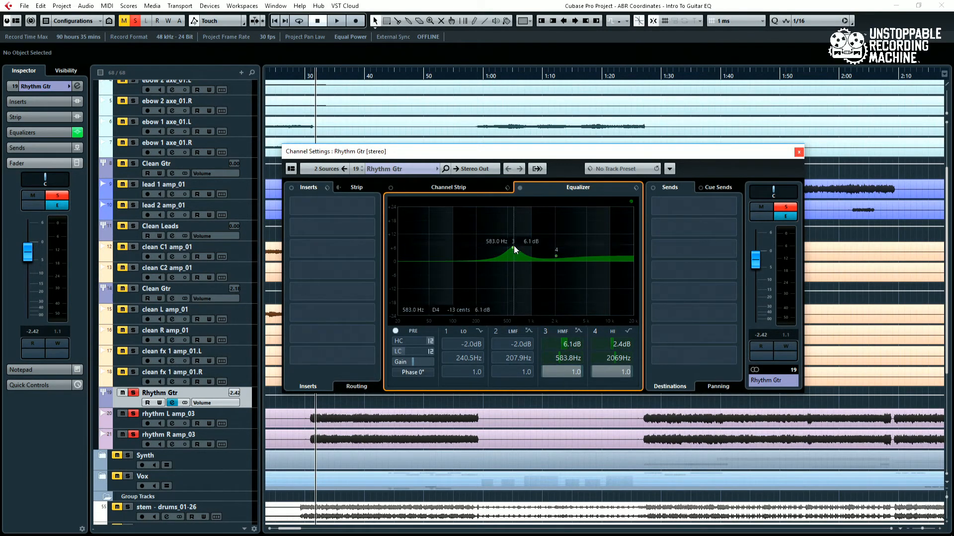
Shape a broad curve with a -2.0 dB low shelf at 182.4 Hz, 3.5 dB high shelf at 1299 Hz and -0.9 dB bell at 2767 Hz, and play it
click(459, 265)
drag(470, 266, 541, 253)
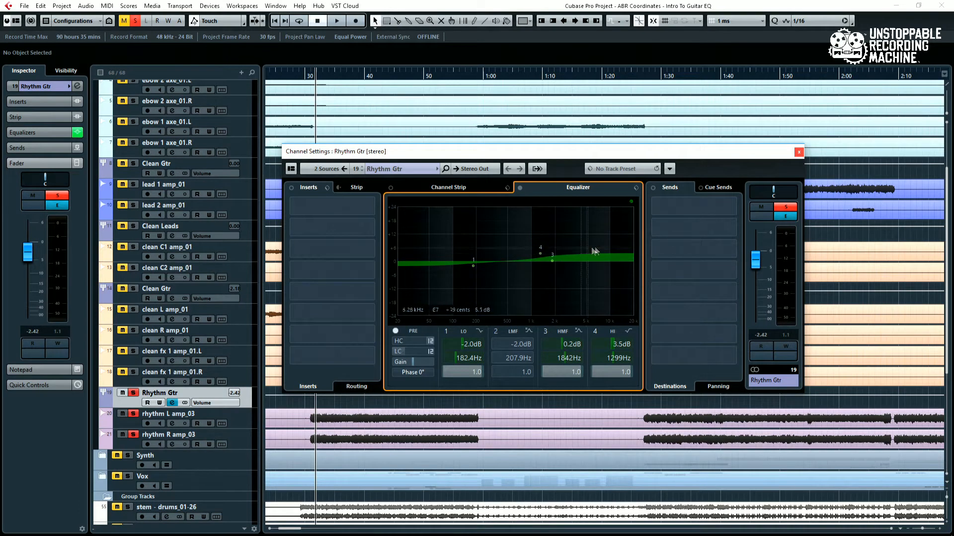
mouse_move(550, 260)
mouse_down()
mouse_move(575, 244)
mouse_move(562, 242)
mouse_move(565, 264)
mouse_up()
key(space)
key(space)
key(space)
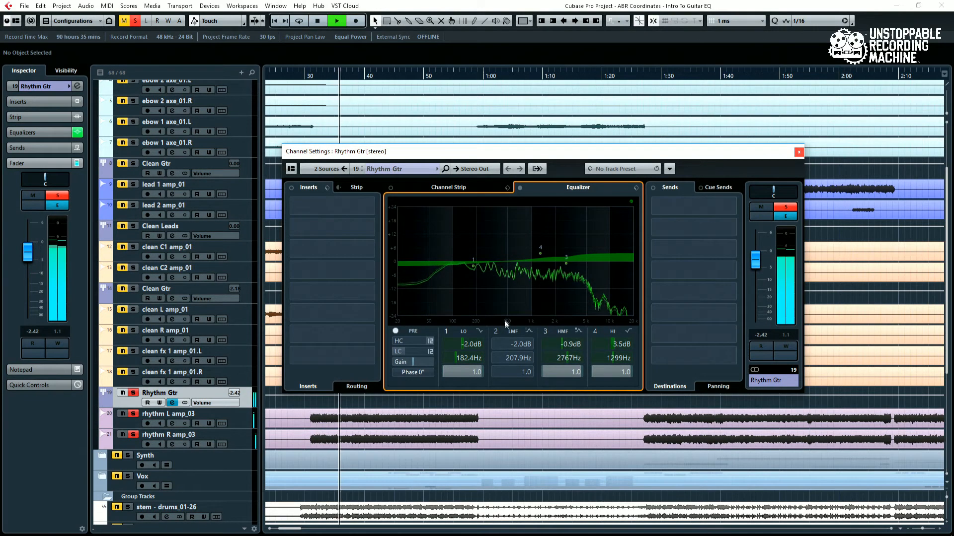
Audition the wide high-mid cut off and on, and deepen it to -2.6 dB at 2891 Hz
click(544, 331)
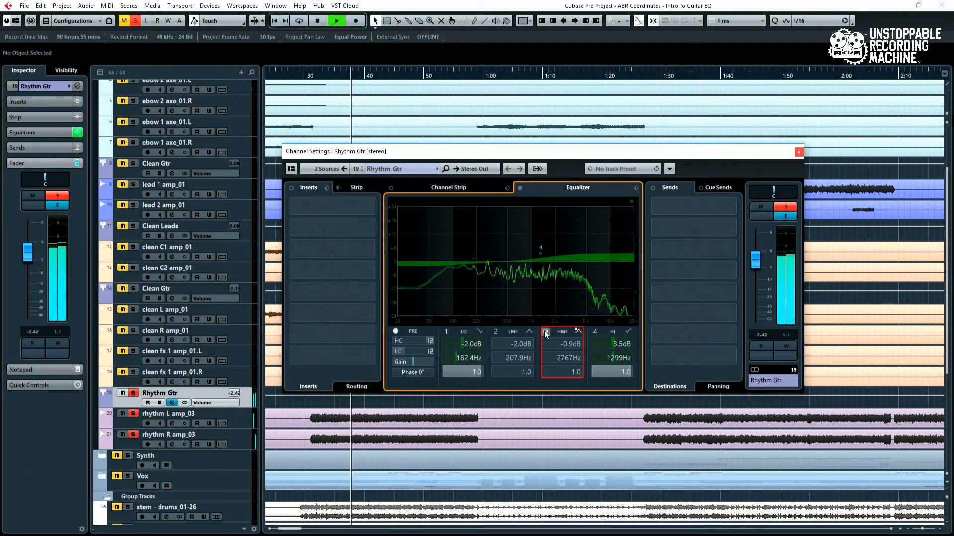
click(545, 332)
drag(564, 269, 567, 267)
Compare the wide 2891 Hz cut off and on during playback, leaving the band active, and stop playback
click(546, 331)
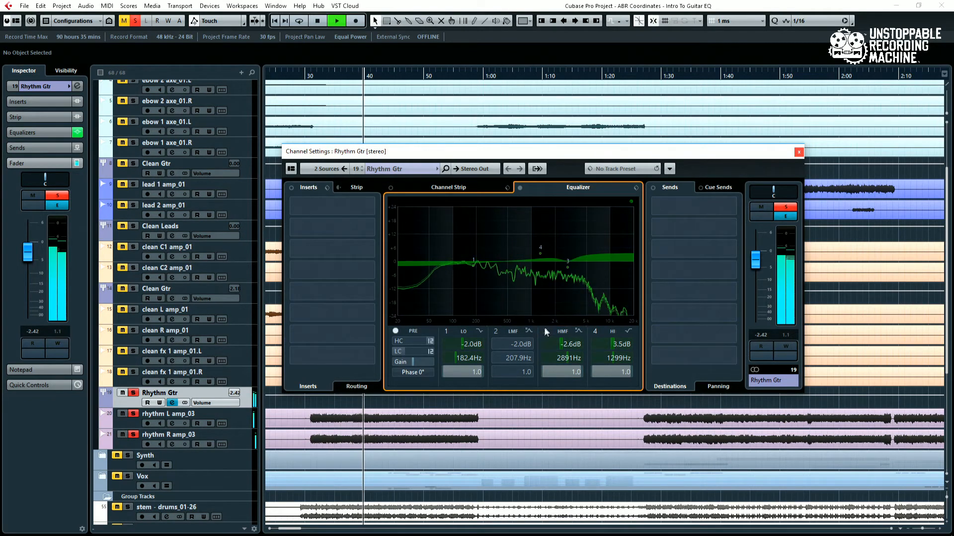
click(546, 331)
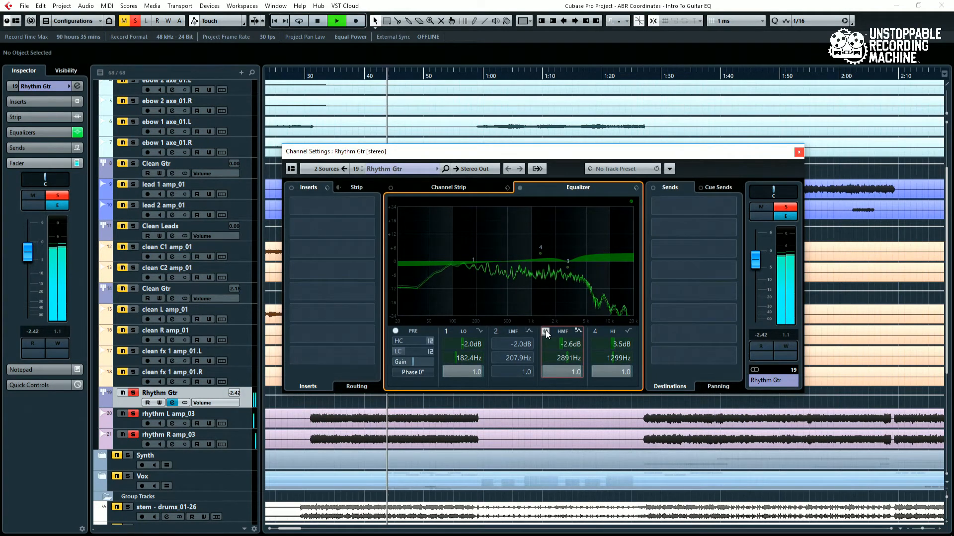
click(545, 331)
click(545, 331)
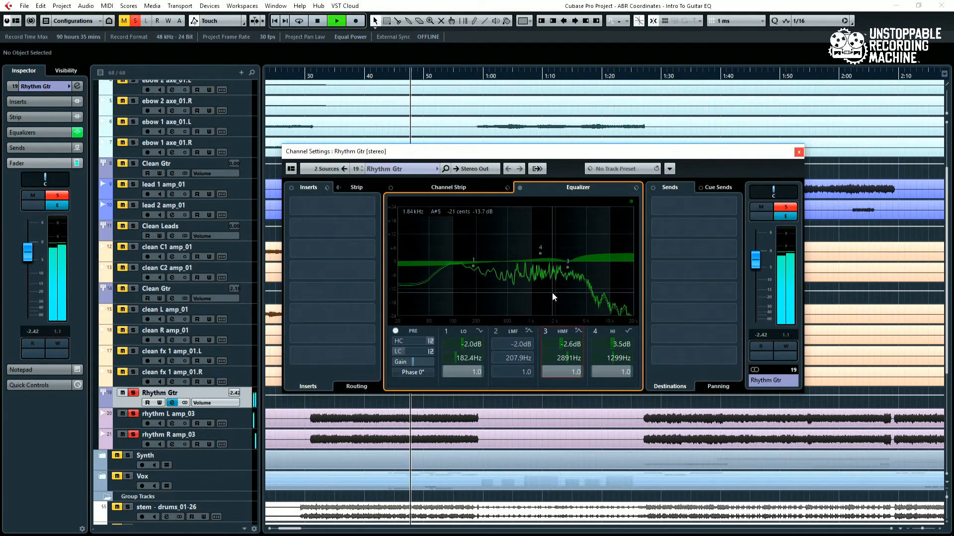
key(space)
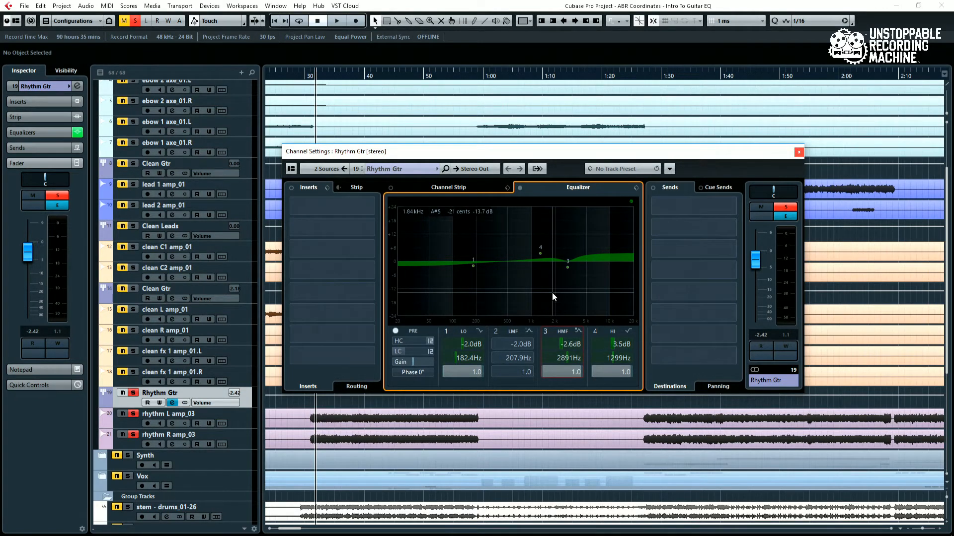
Deactivate the wide high-mid cut, add a narrow low-mid band cut of -7.9 dB at 3648 Hz with Q 9.5, and play the guitars
click(545, 331)
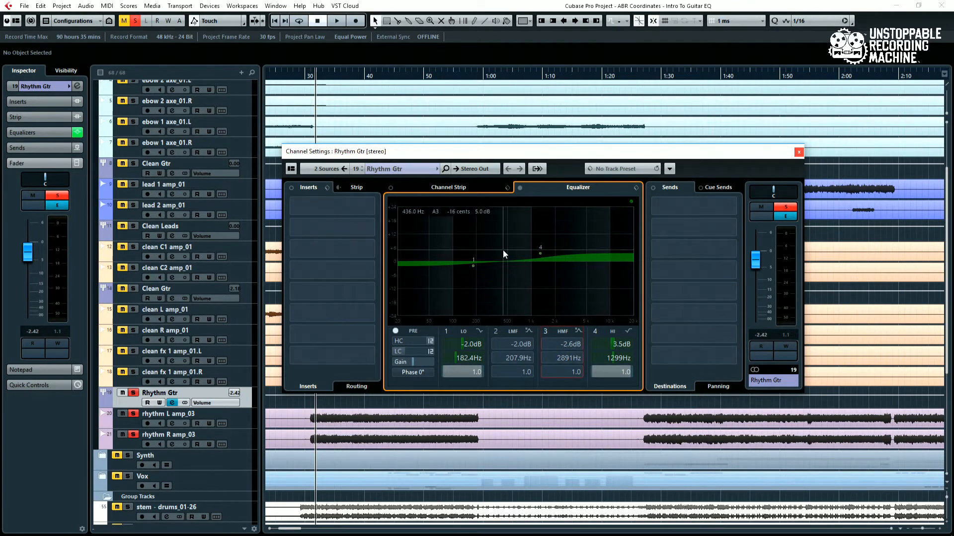
drag(503, 249, 583, 279)
key(space)
key(space)
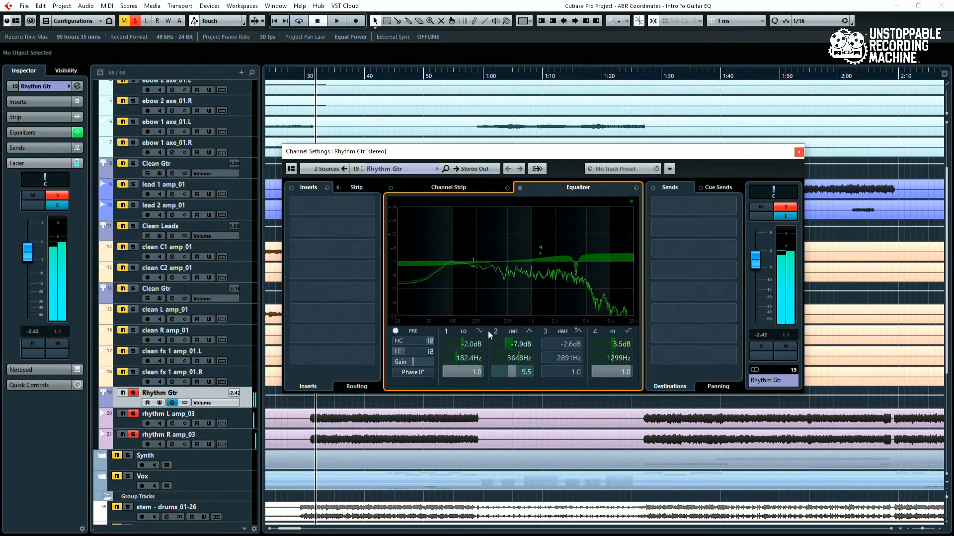
key(space)
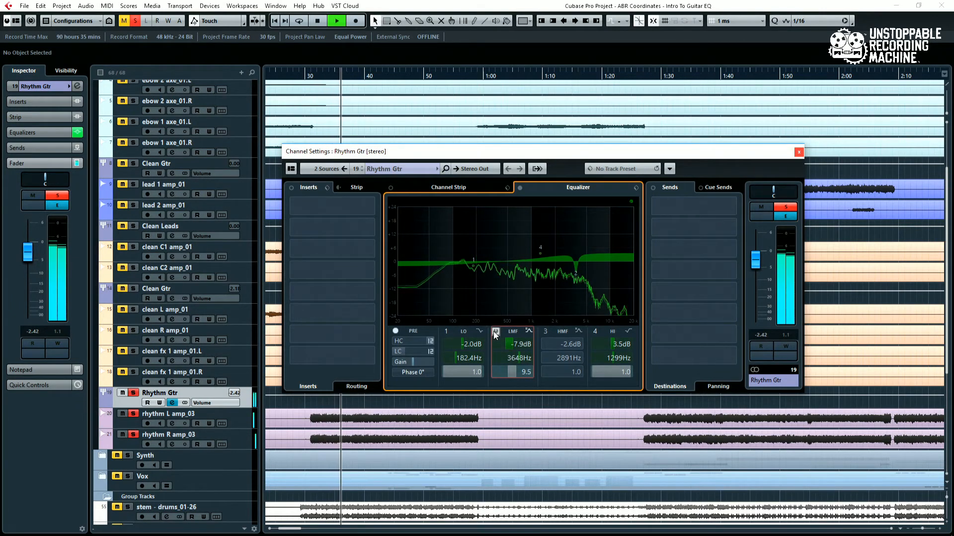
Switch from the narrow 3648 Hz cut to the wide 2891 Hz cut and compare the wide cut off and on during playback
key(space)
click(495, 331)
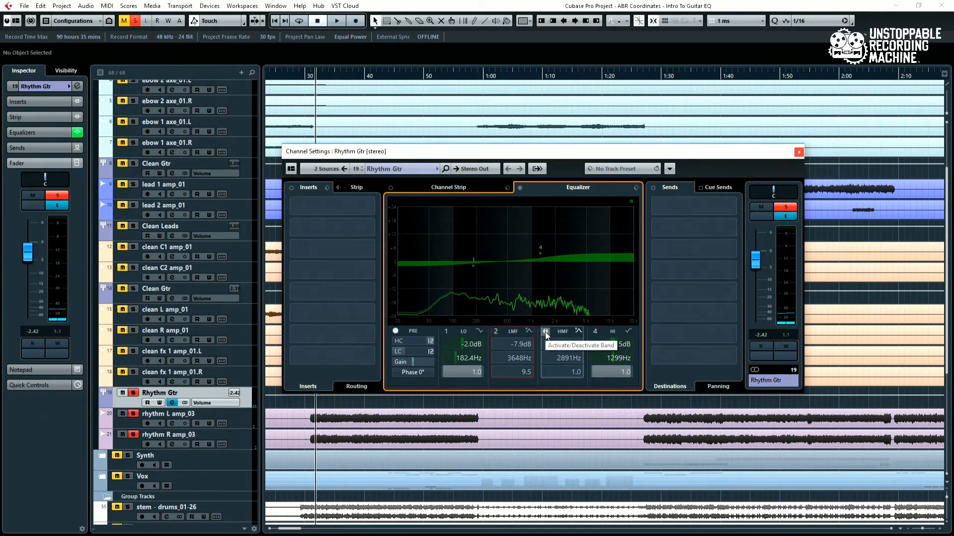
click(545, 331)
key(space)
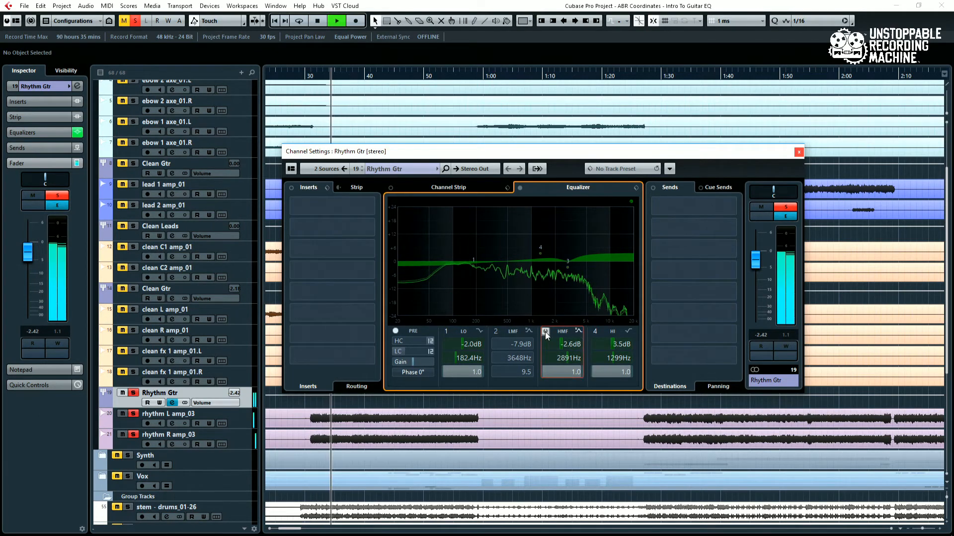
click(545, 332)
click(545, 332)
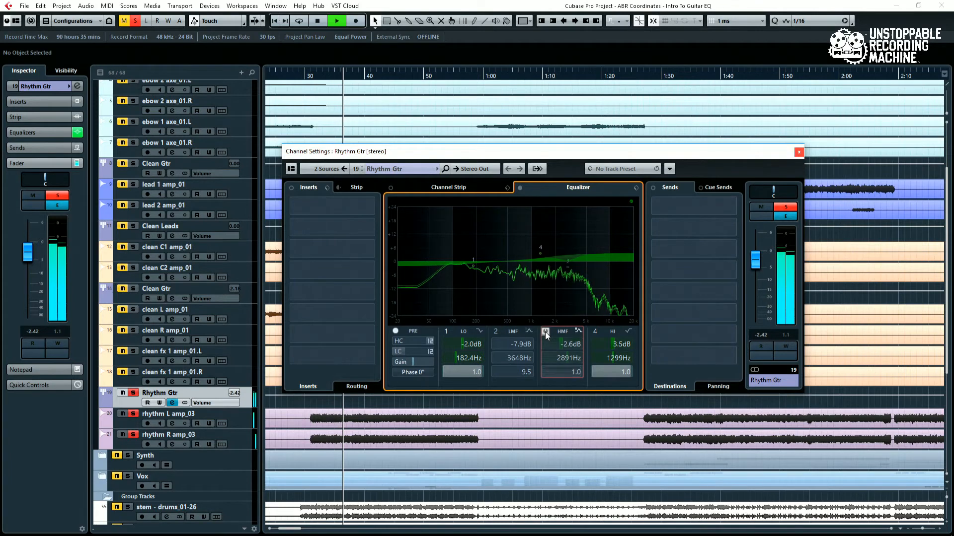
Reactivate the narrow 3648 Hz cut alongside the wide high-mid cut and restart playback
click(496, 331)
key(space)
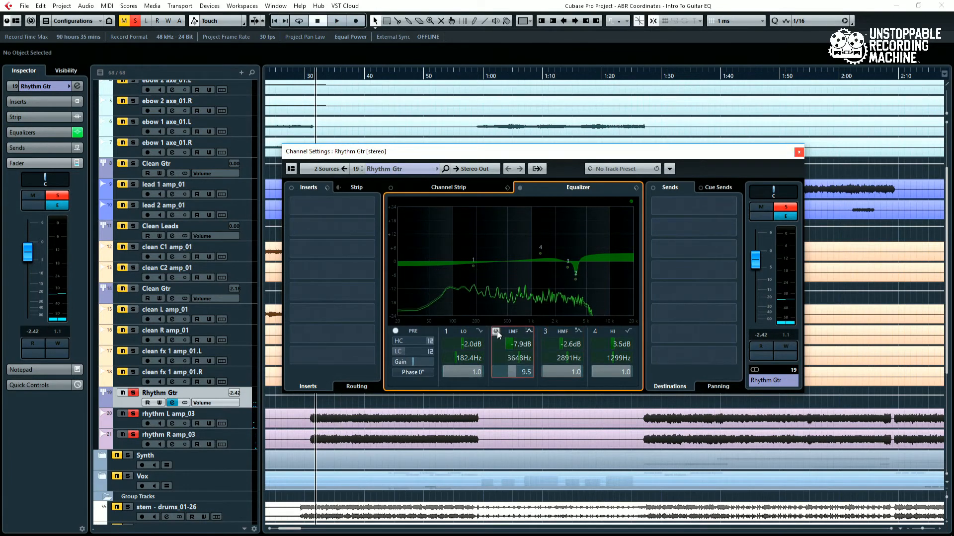
key(space)
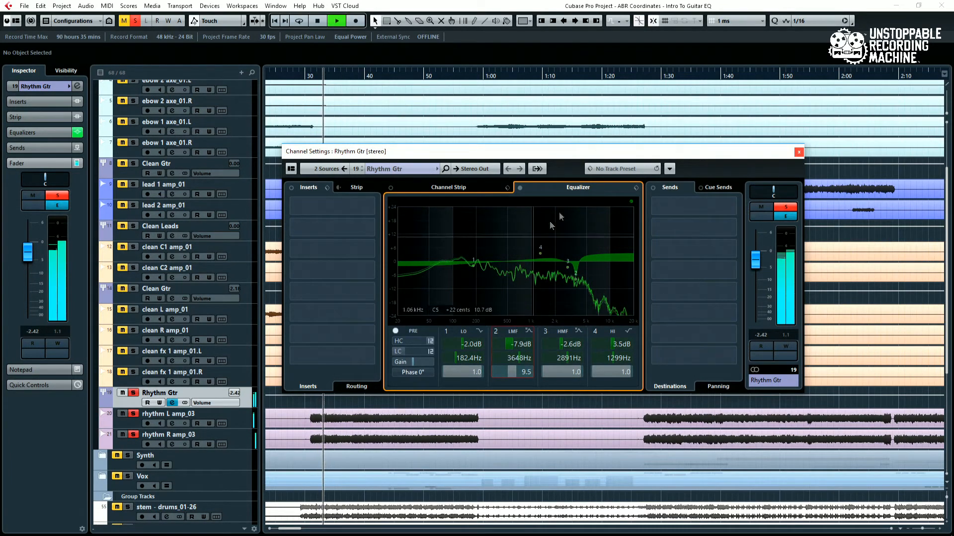
Bypass the narrow and wide cuts in turn during playback, and reactivate both to compare the result
click(496, 331)
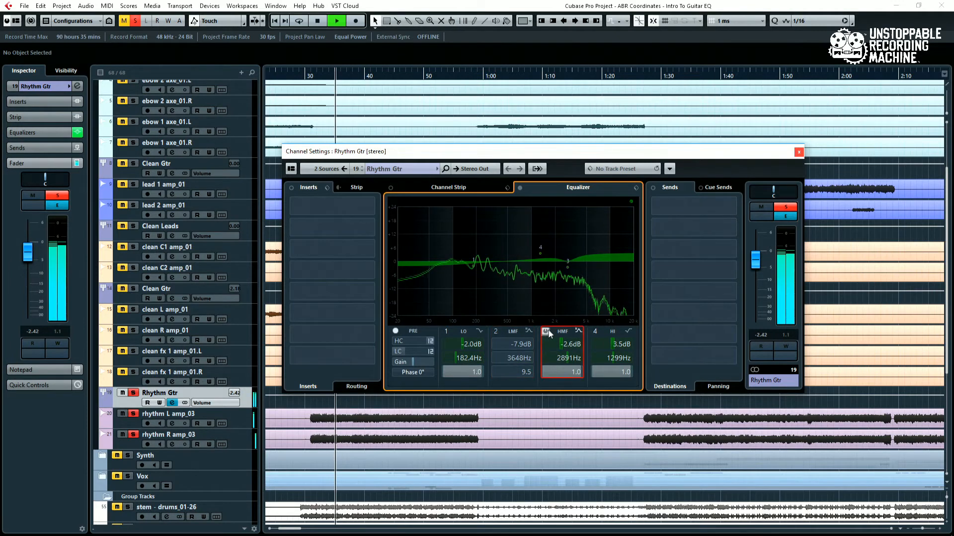
click(546, 331)
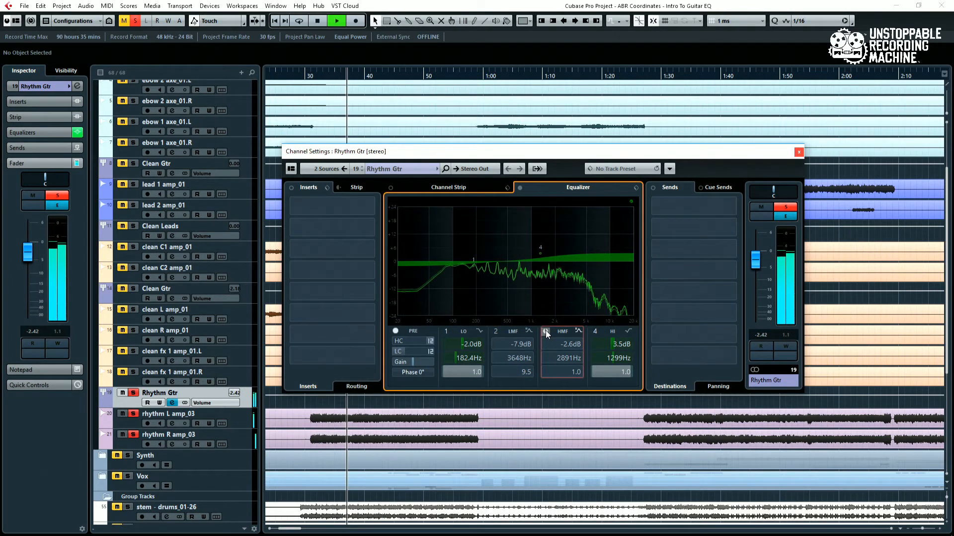
click(545, 331)
click(496, 330)
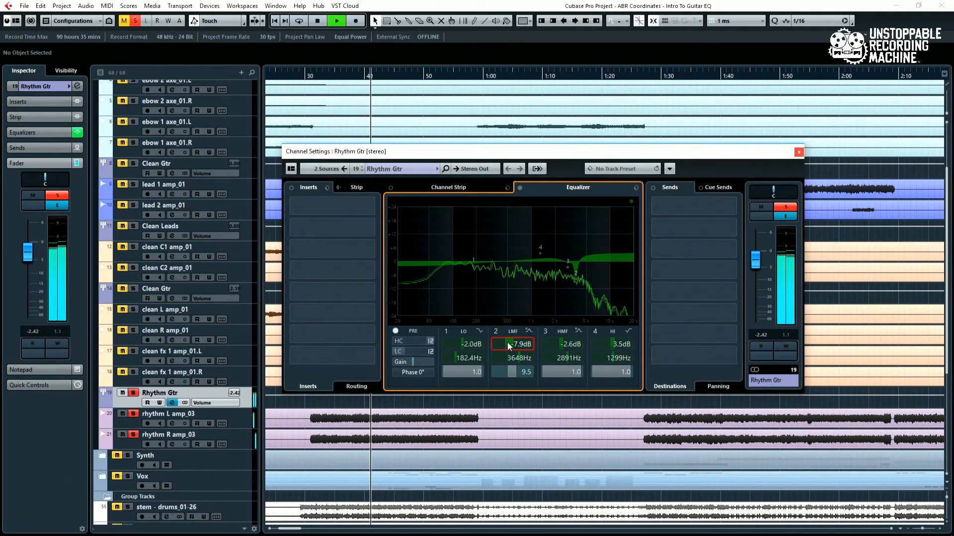
Reduce the narrow 3648 Hz cut to -6.2 dB, stop playback, and deactivate that band
drag(507, 343, 509, 343)
key(space)
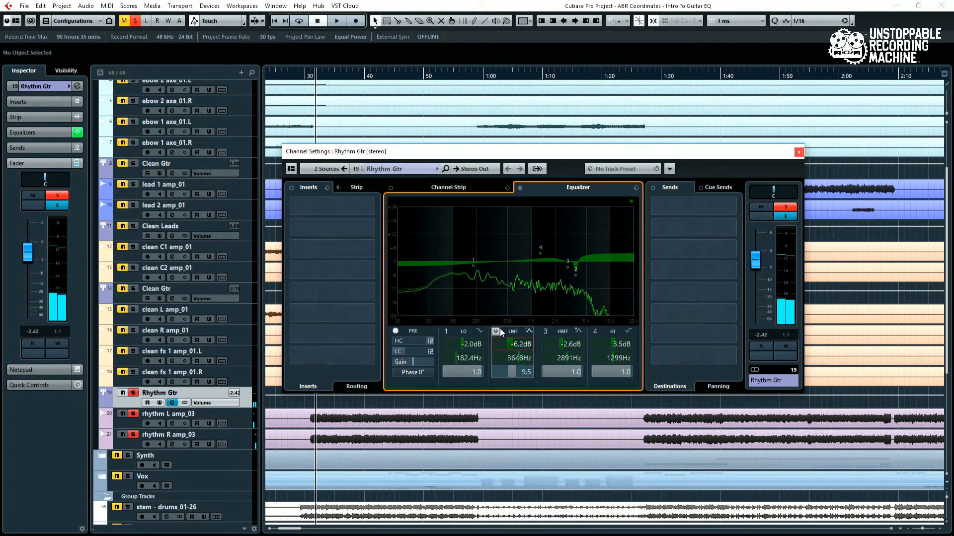
click(495, 331)
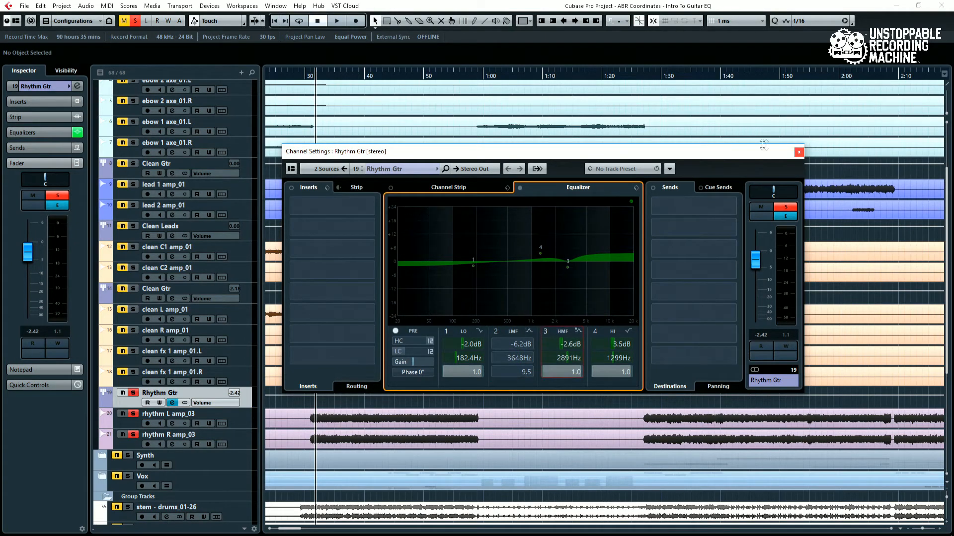
Close the Rhythm Gtr channel settings and unsolo the Rhythm Gtr group
click(799, 152)
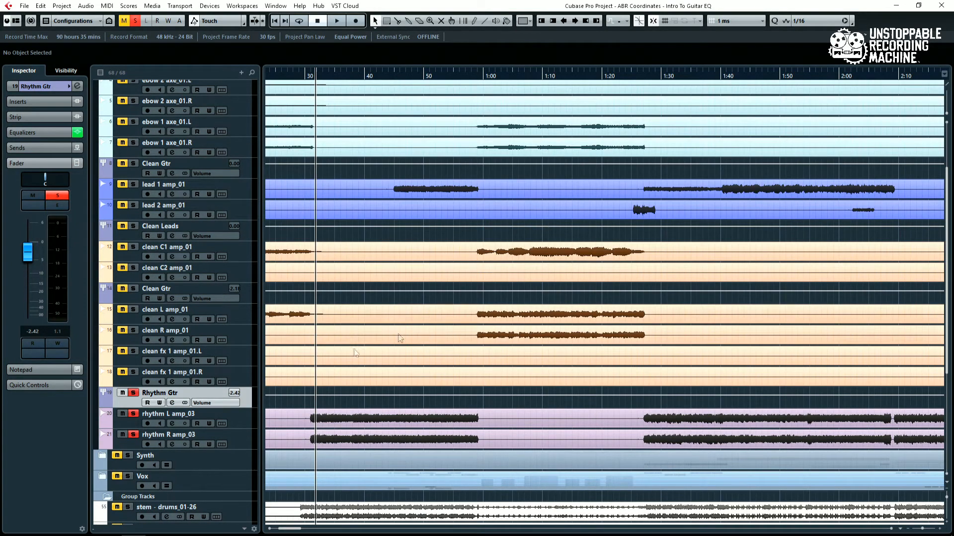
click(133, 393)
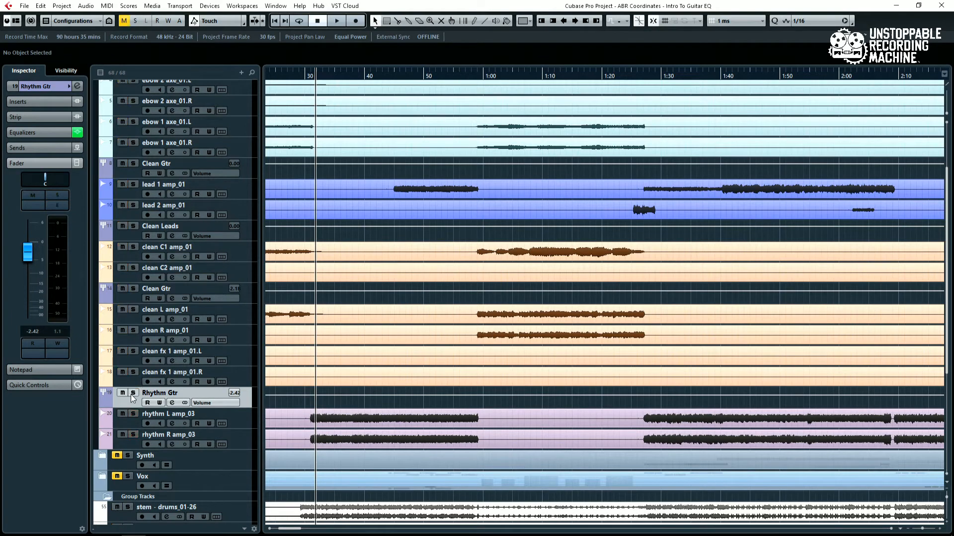
Place the playhead at the start of the clean guitar section just before 1:00, and audition the lower Clean Gtr group soloed and in the mix
click(485, 75)
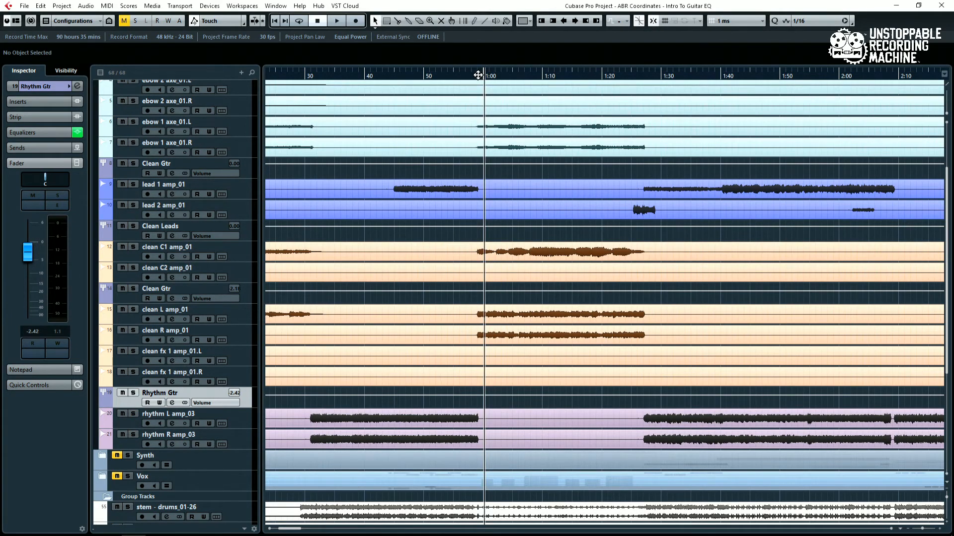
drag(478, 75, 442, 119)
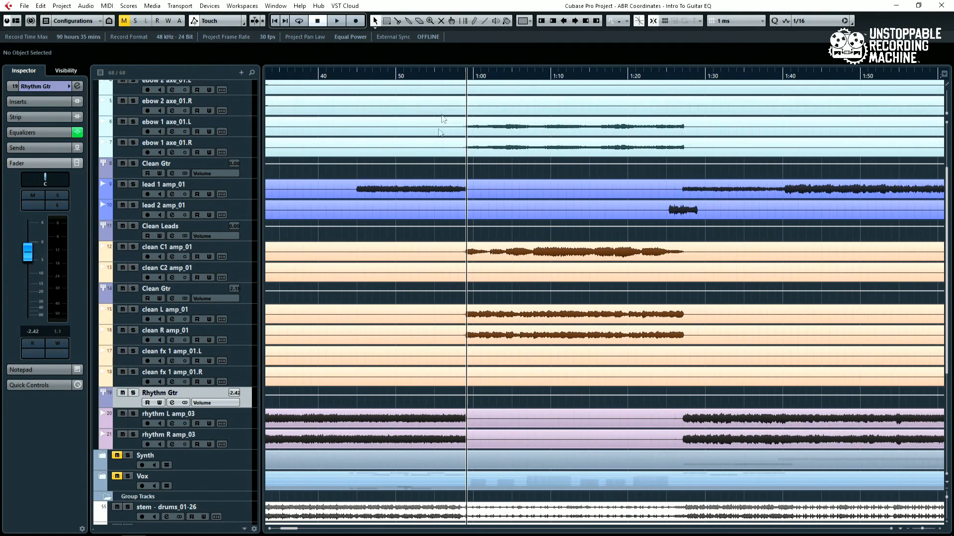
click(133, 289)
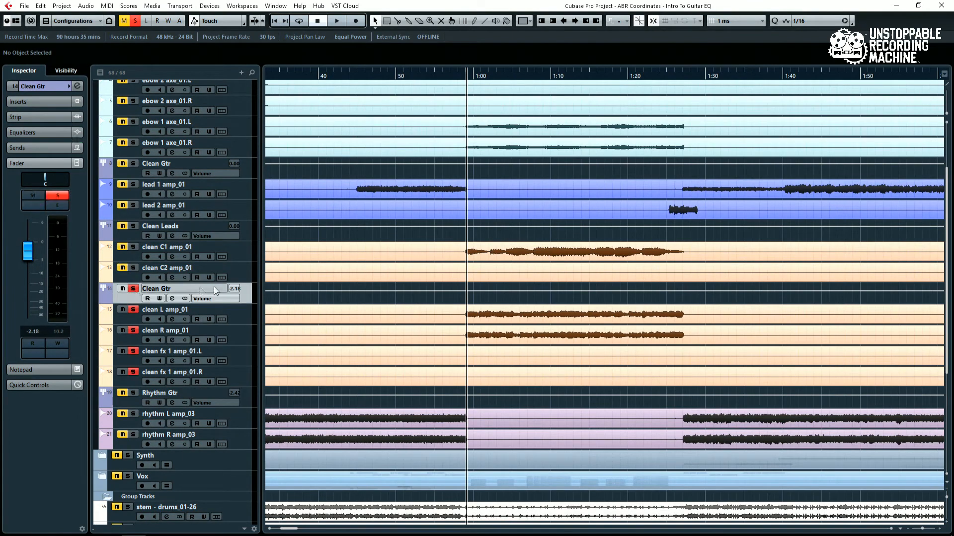
key(space)
click(133, 289)
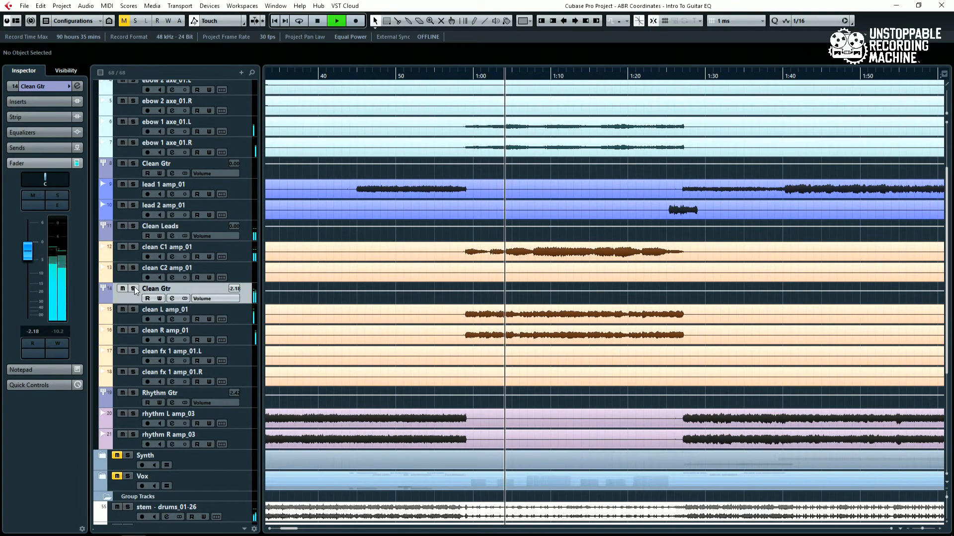
Solo the lower Clean Gtr group during playback, open its channel settings, and stop playback
click(133, 289)
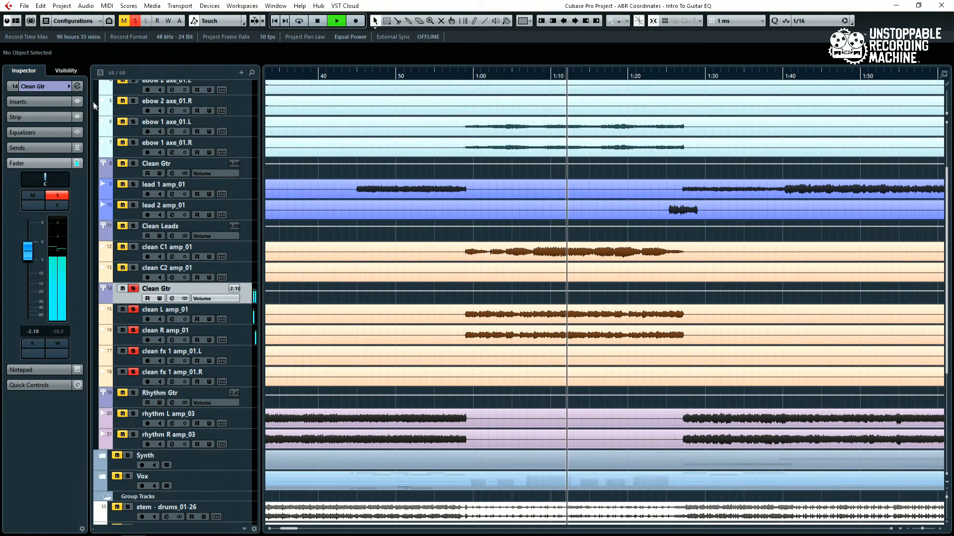
click(77, 86)
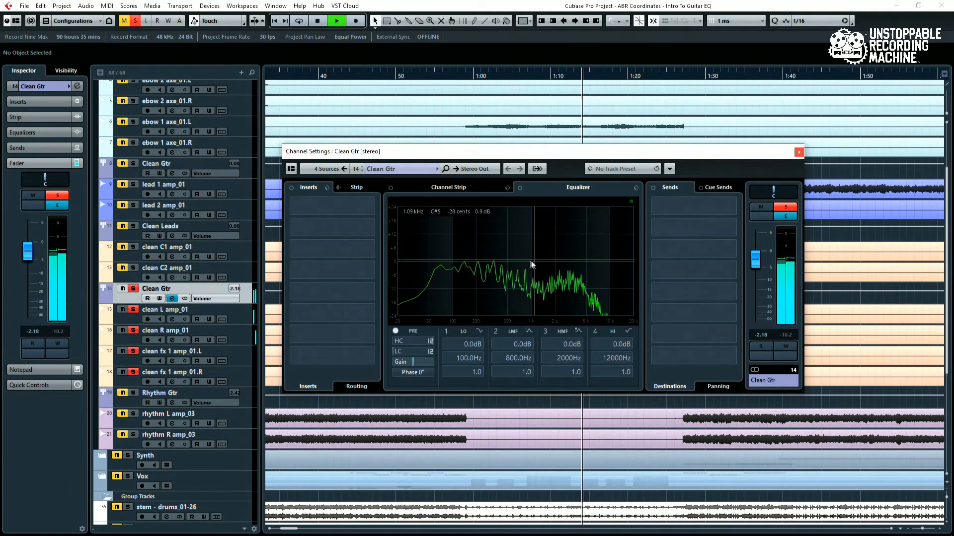
key(space)
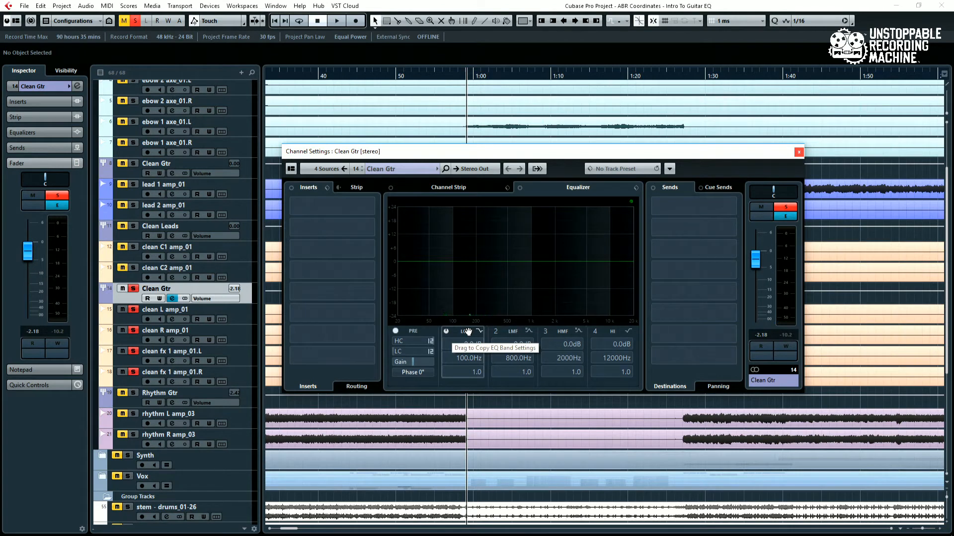
Enable the Clean Gtr low-cut filter, raise its frequency to about 90 Hz while auditioning it, and stop playback
click(400, 353)
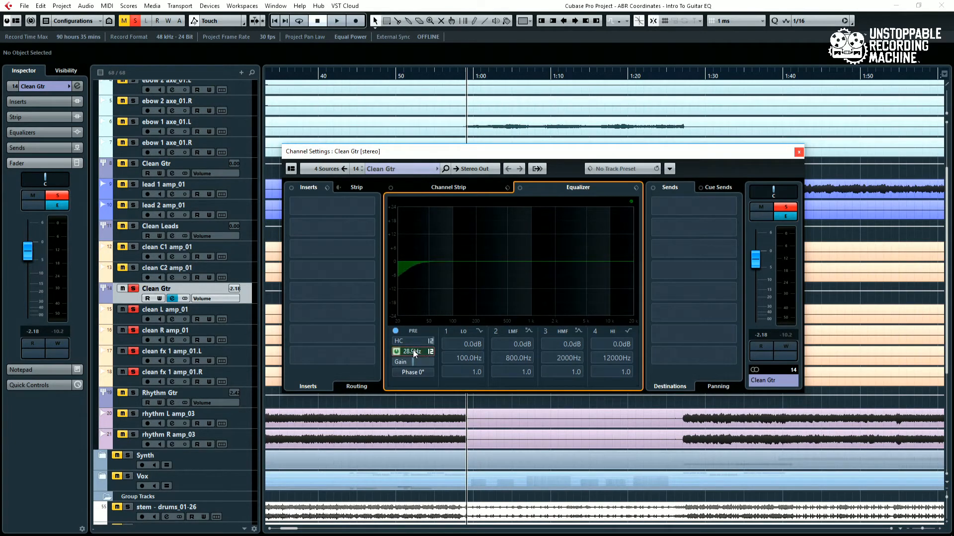
mouse_move(404, 351)
mouse_down()
mouse_move(416, 351)
mouse_move(400, 342)
mouse_up()
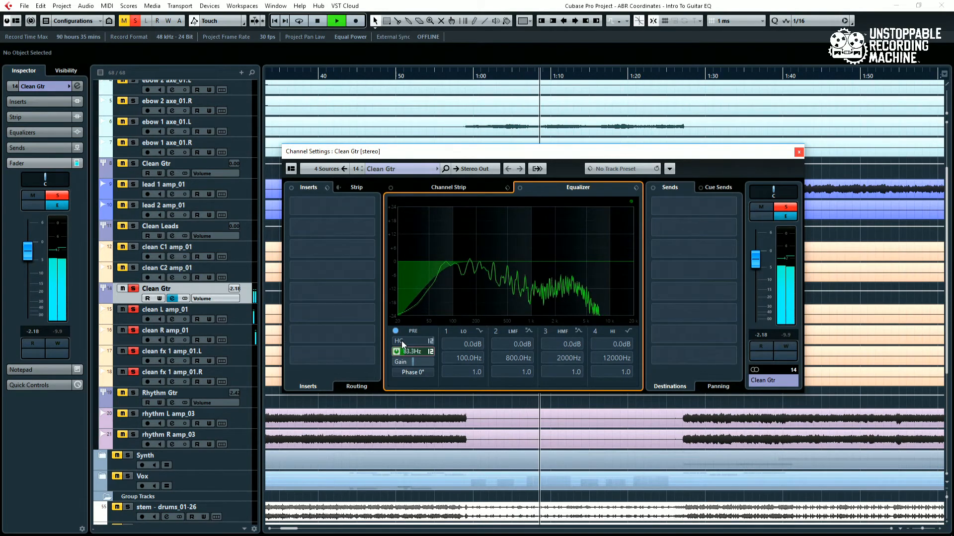
key(space)
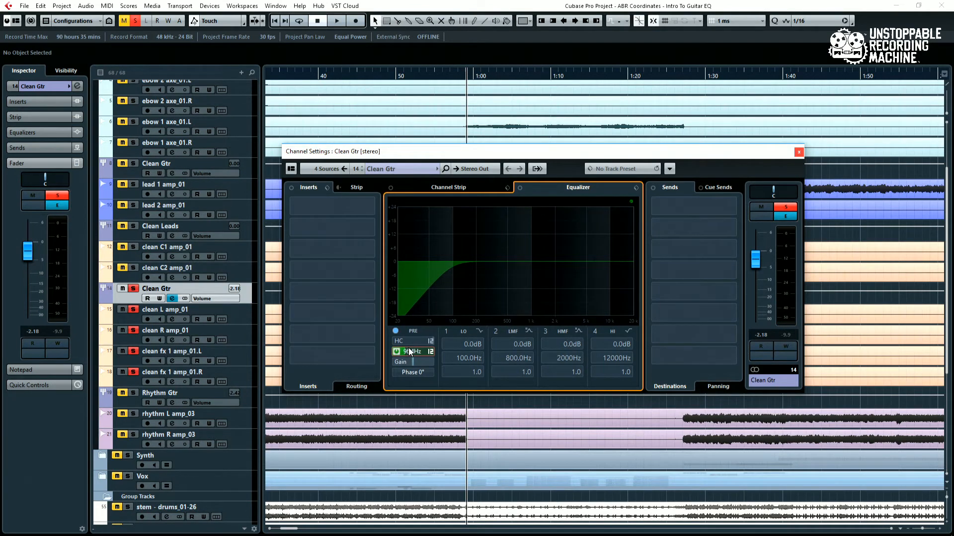
Deactivate the low cut, audition the high-cut filter in its place, and deactivate that as well
drag(400, 353, 369, 354)
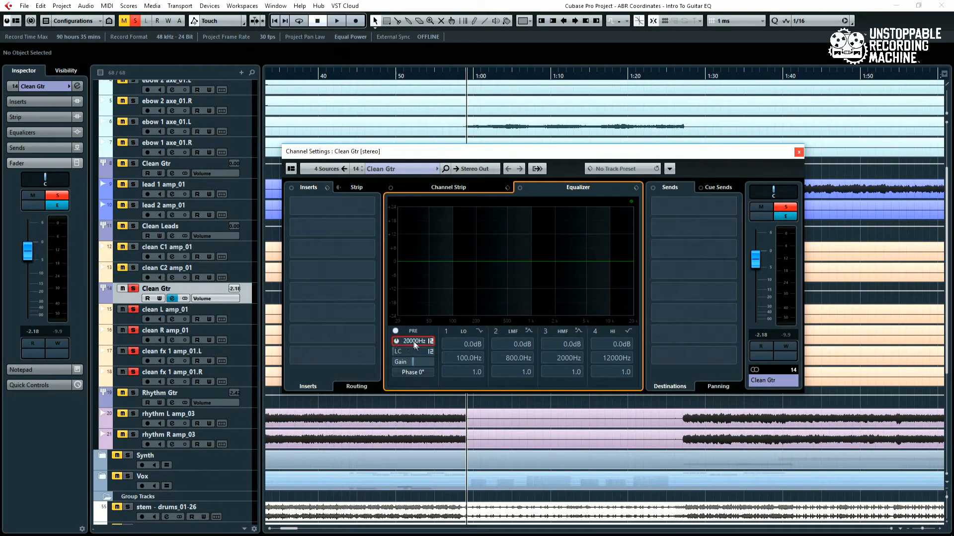
mouse_move(425, 343)
mouse_down()
mouse_move(407, 344)
mouse_move(404, 333)
mouse_move(429, 341)
mouse_up()
key(space)
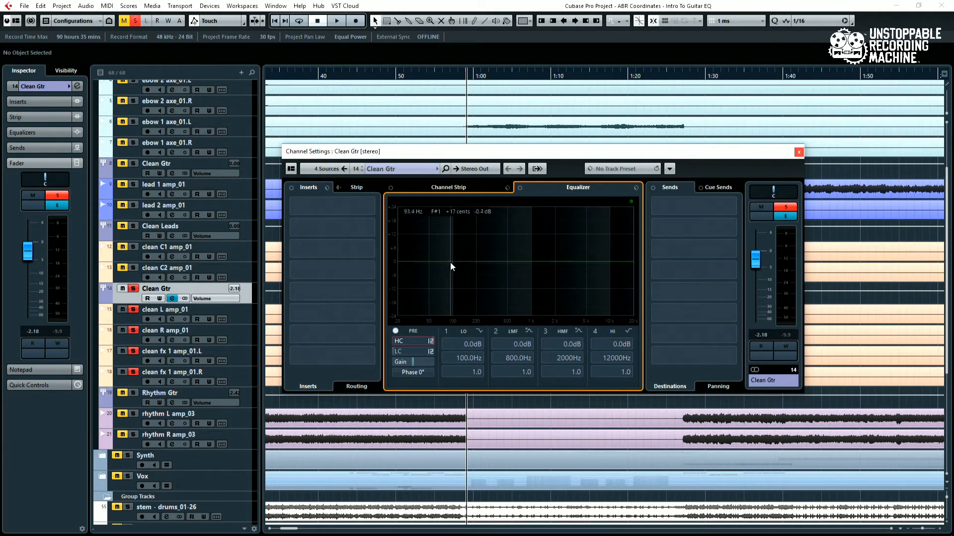
Add a low shelf of -0.7 dB at 226.9 Hz during playback, remove the 111.2 Hz bell, and stop playback
key(space)
mouse_move(469, 262)
mouse_down()
mouse_move(457, 240)
mouse_move(456, 249)
mouse_move(471, 235)
mouse_move(480, 276)
mouse_move(481, 247)
mouse_move(481, 263)
mouse_up()
double_click(456, 249)
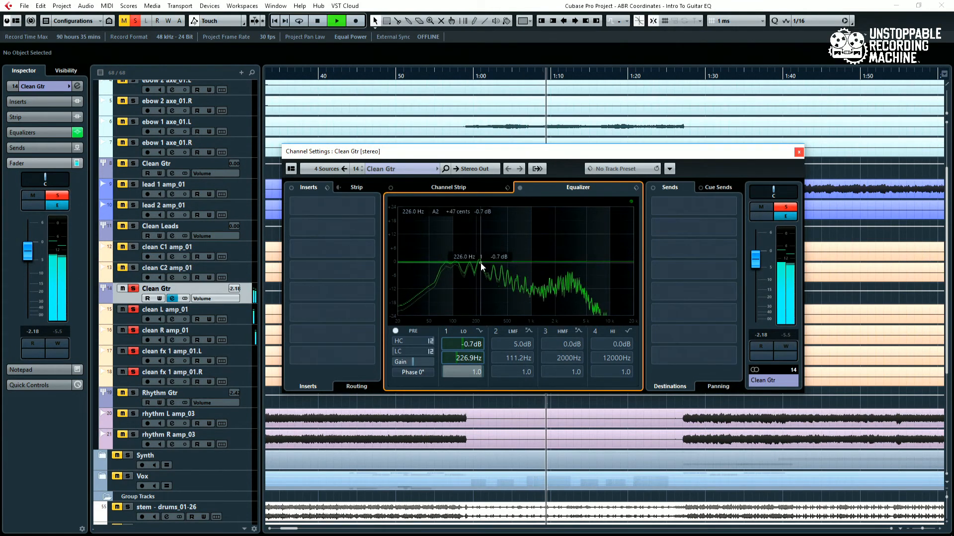
key(space)
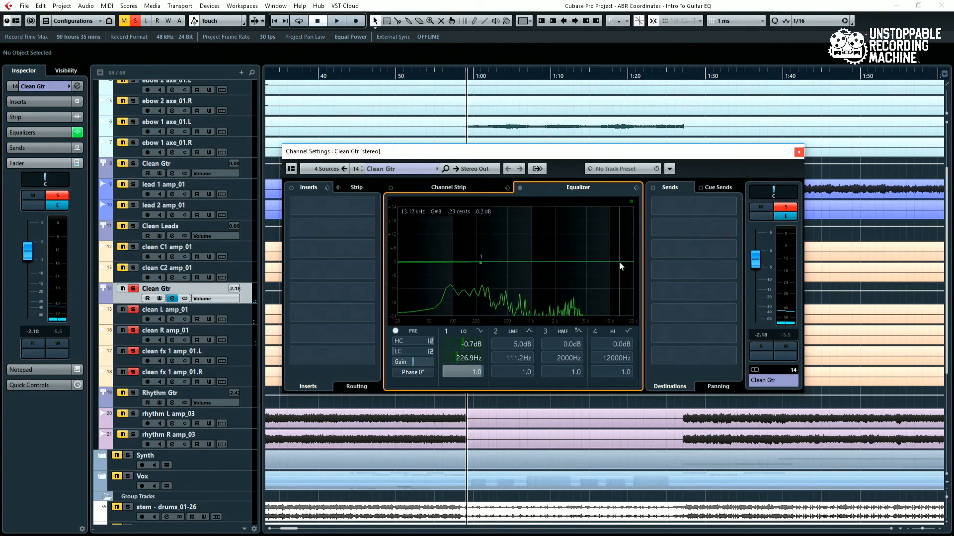
Audition a high shelf boosted to 5.9 dB and cut to -3.9 dB near 1.5 kHz, and deactivate it
key(space)
drag(594, 261, 546, 248)
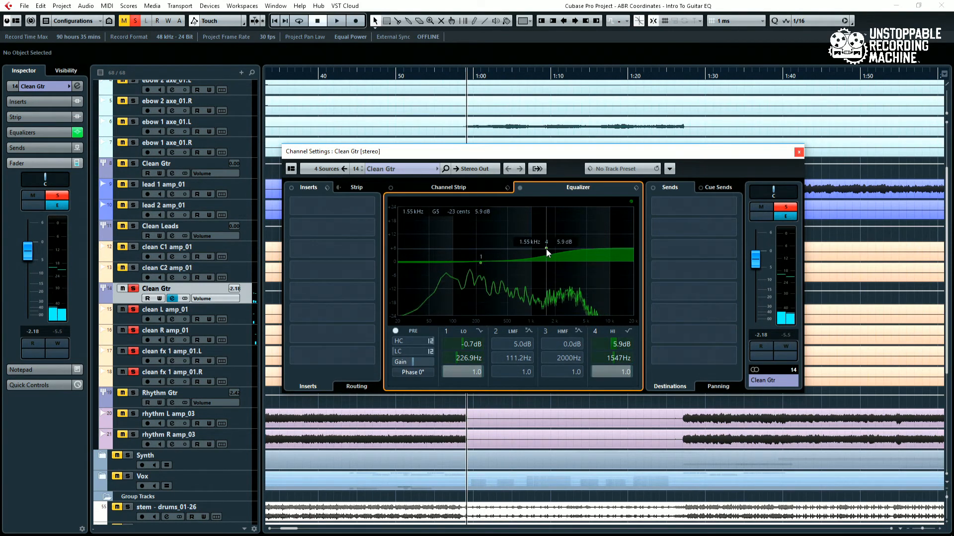
drag(547, 250, 546, 272)
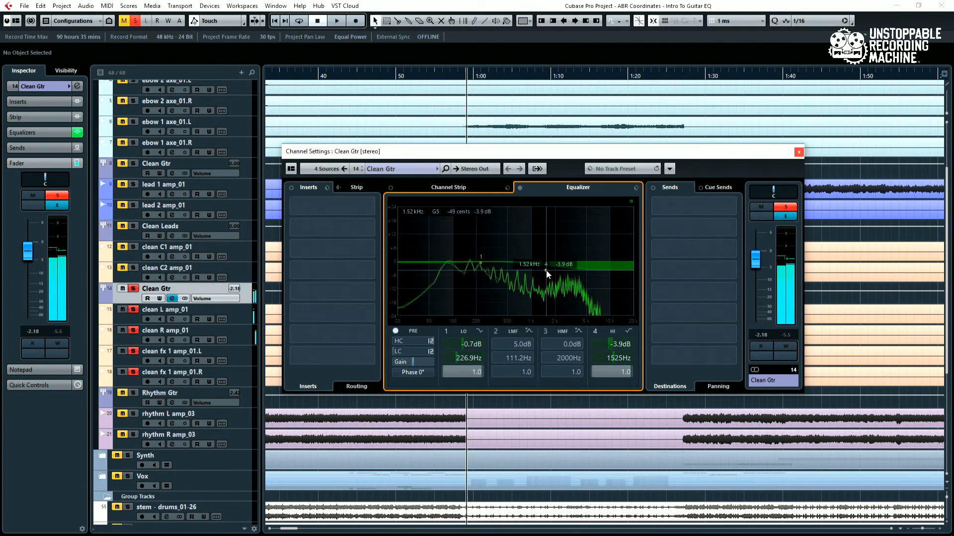
key(space)
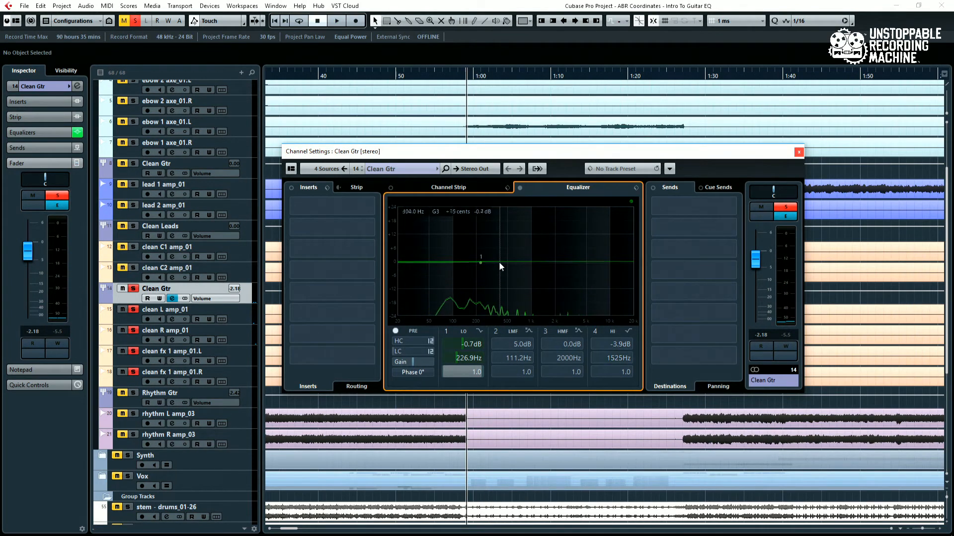
Lower the low shelf to -4.4 dB at 230.2 Hz during playback, stop playback, and deactivate the shelf
key(space)
drag(481, 261, 481, 271)
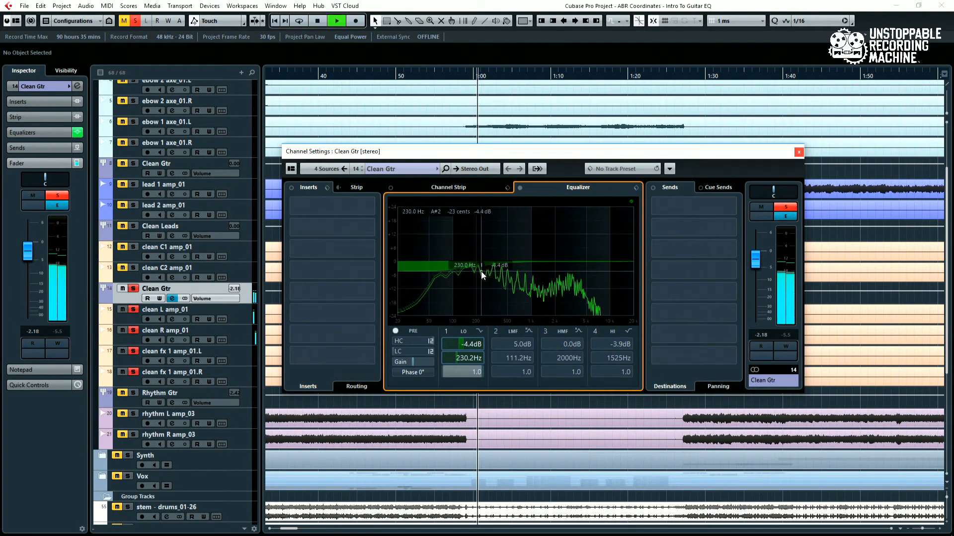
key(space)
Set the high shelf to a 4.8 dB boost at 2193 Hz and audition it
drag(545, 271, 559, 251)
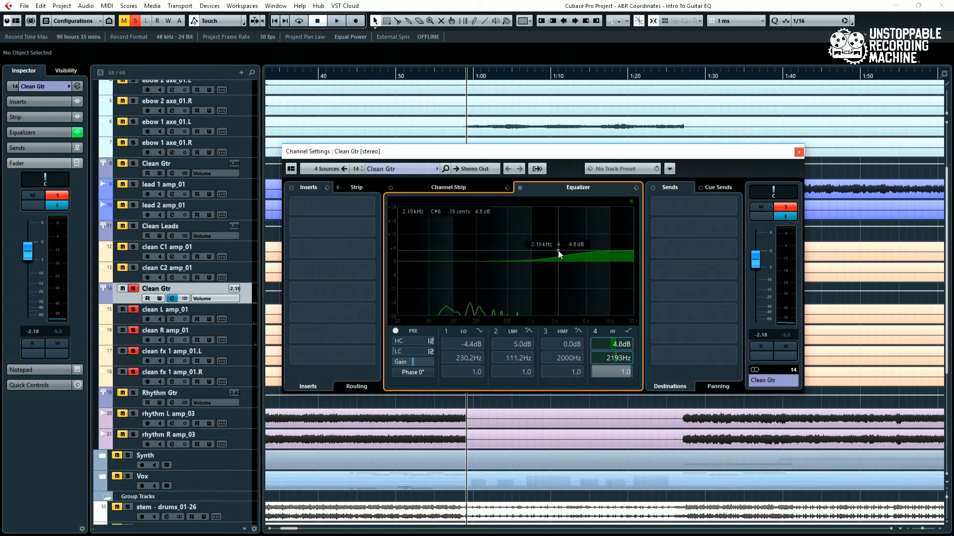
key(space)
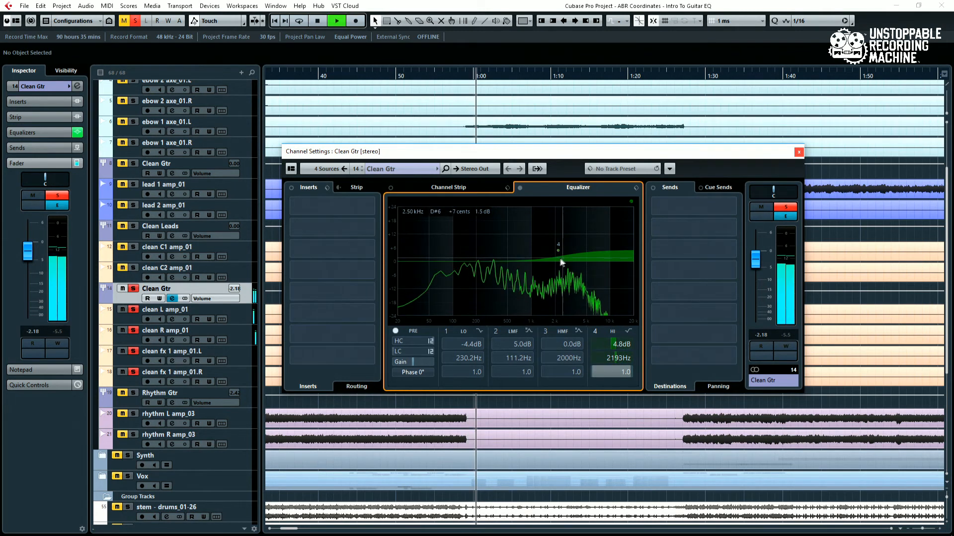
key(space)
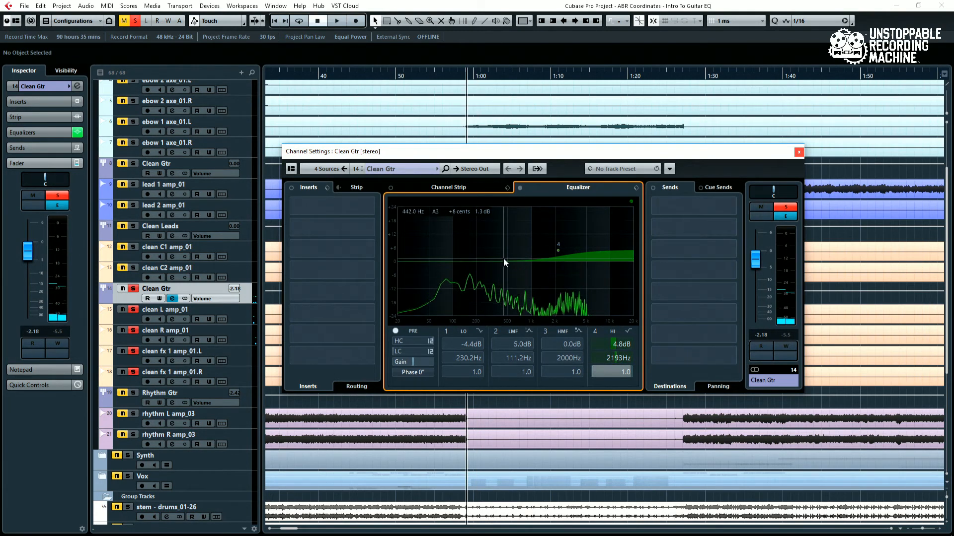
Deactivate the high shelf, audition the low shelf cut on its own, and deactivate that shelf too
click(594, 332)
click(447, 332)
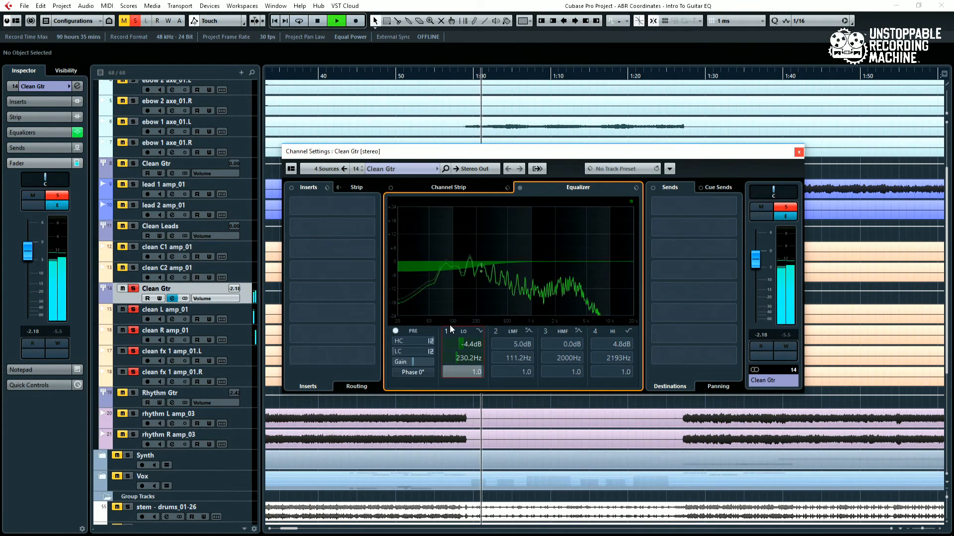
key(space)
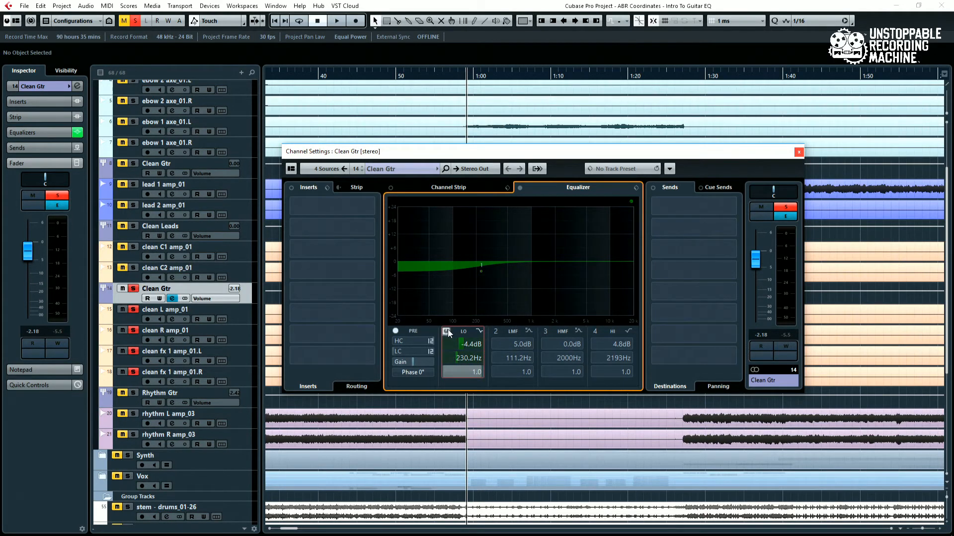
click(447, 332)
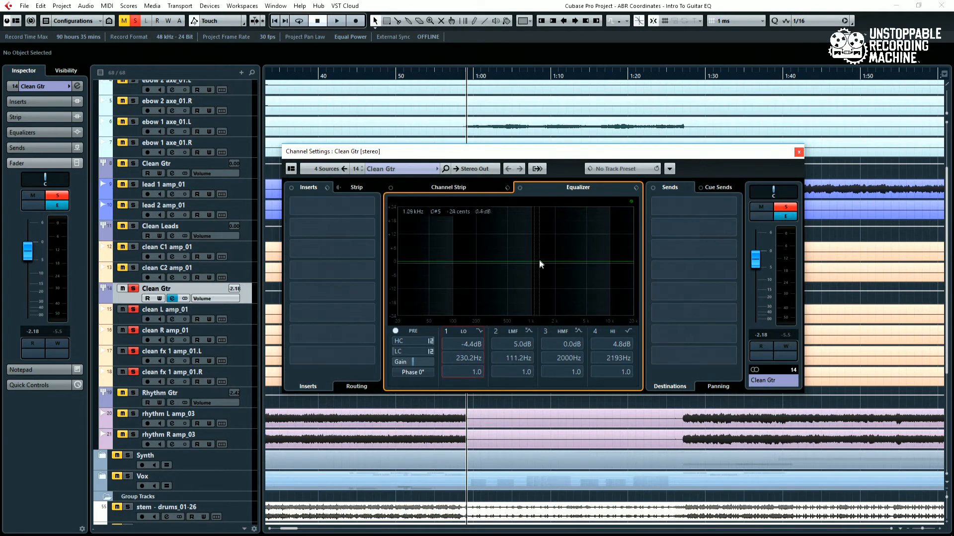
Shape a narrow low-mid cut of -5.9 dB at 151 Hz with Q 5.5 during playback, removing the extra 1397 Hz bell
click(543, 239)
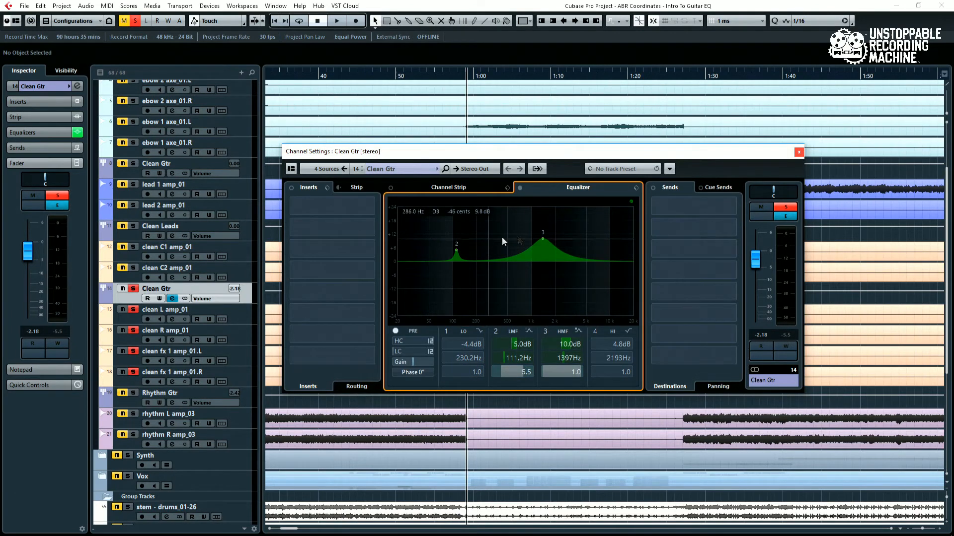
double_click(544, 238)
key(space)
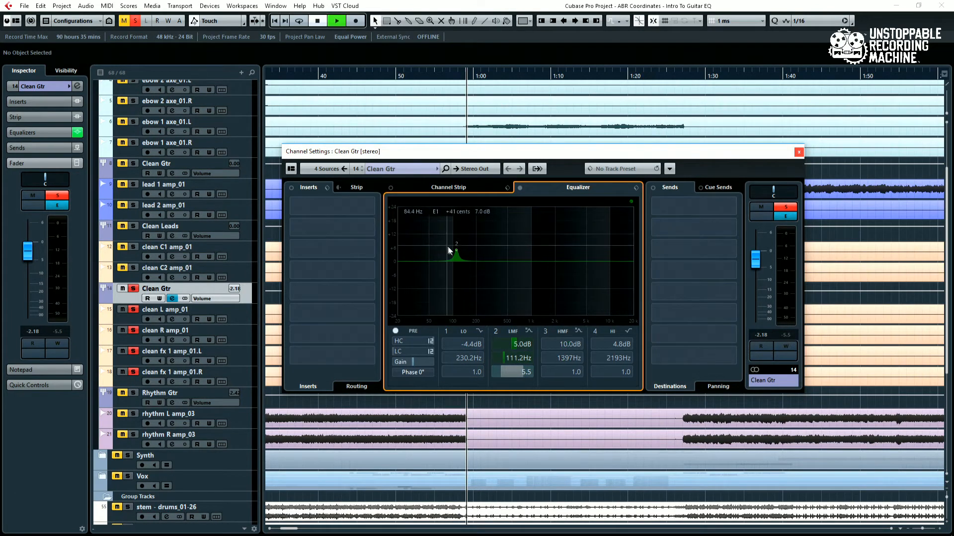
drag(456, 250, 470, 274)
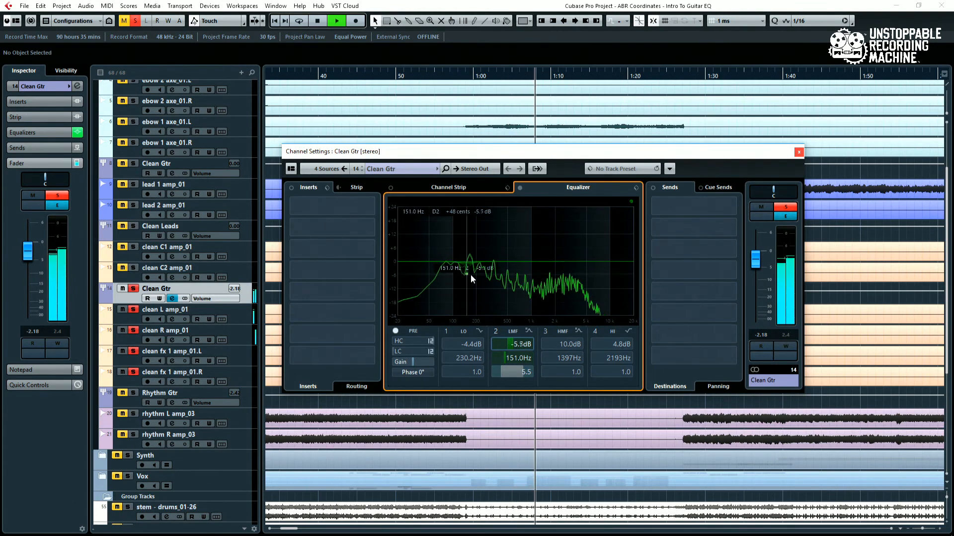
Bypass and reactivate the narrow 151 Hz cut during playback to compare, and stop playback
click(496, 332)
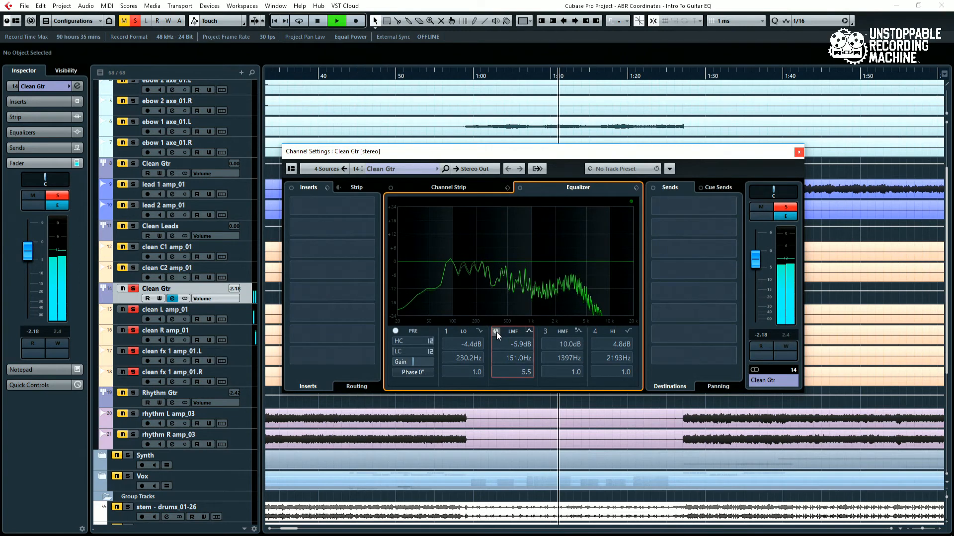
click(496, 332)
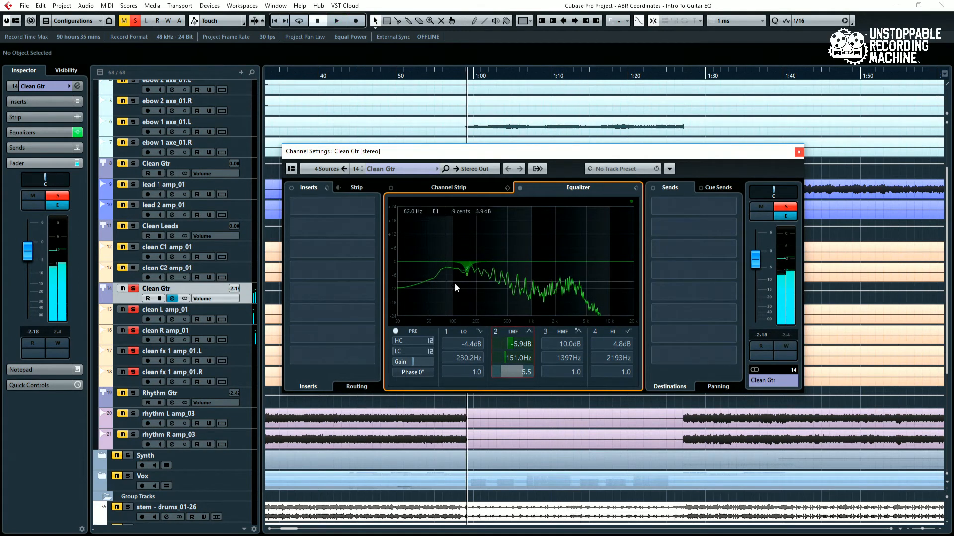
key(space)
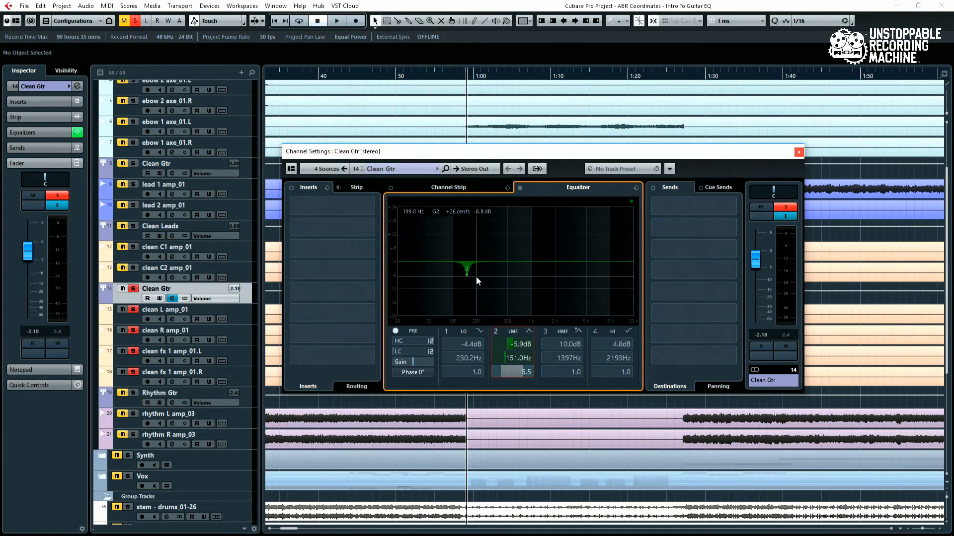
Widen the low-mid cut to Q 0.6 and adjust it to -4.1 dB at 160 Hz during playback
drag(465, 275, 459, 184)
key(space)
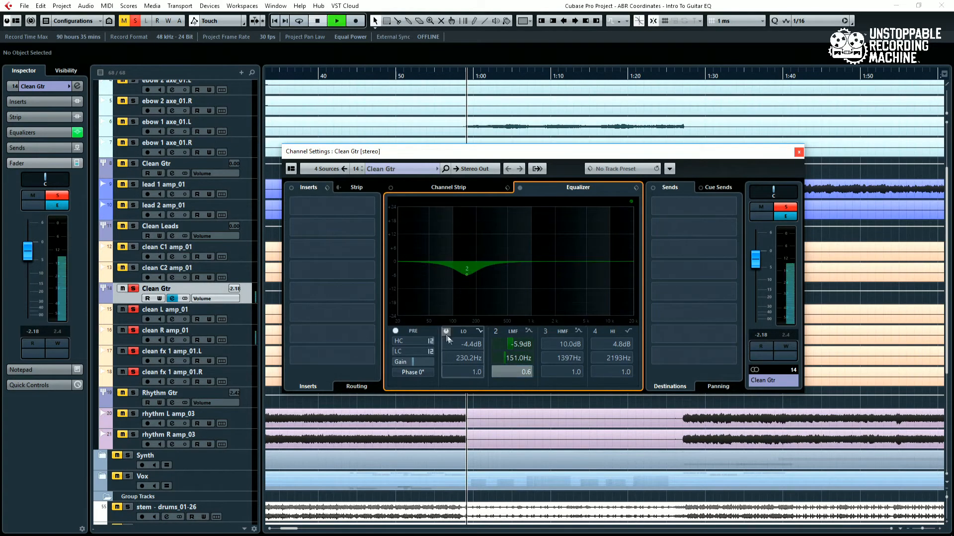
drag(469, 275, 469, 272)
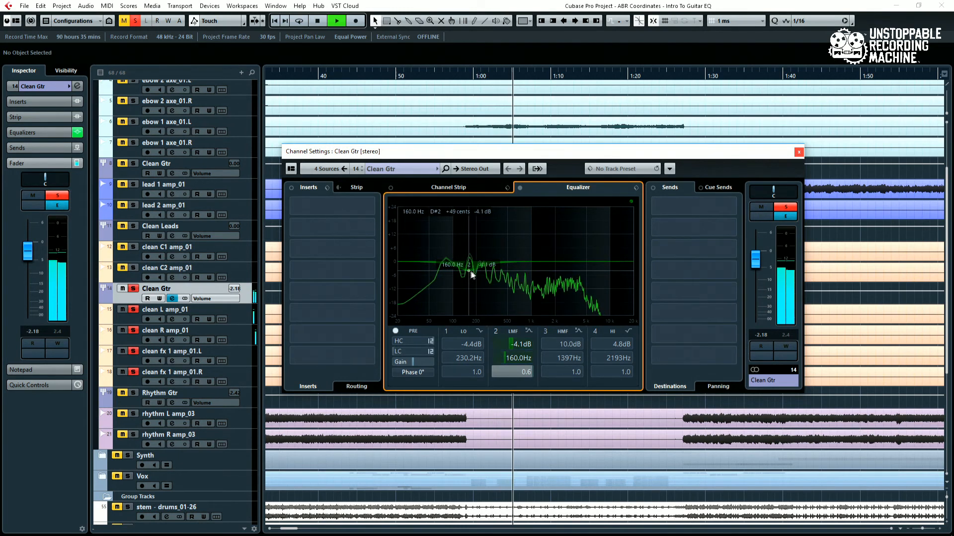
Stop playback, narrow the 160 Hz cut to Q 5.1, and deactivate that band
key(space)
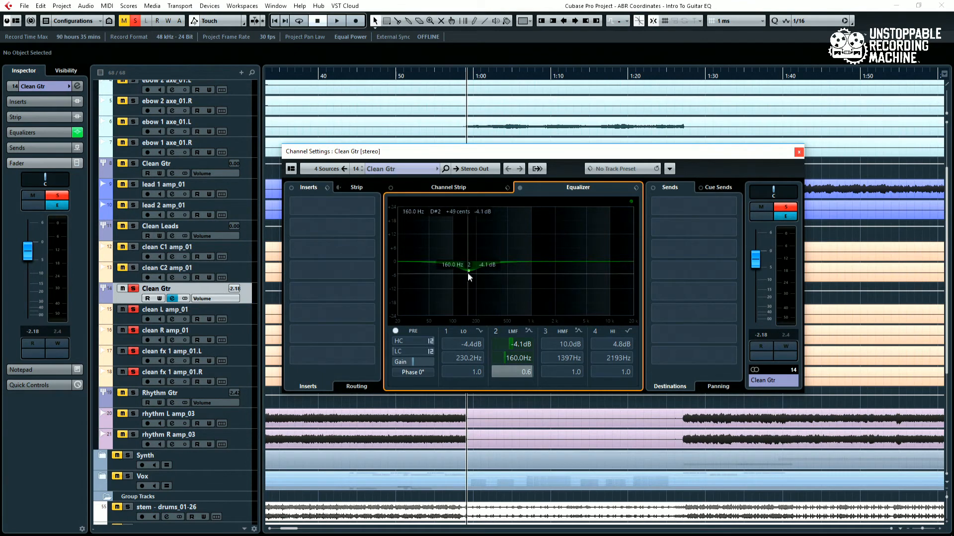
drag(468, 270, 468, 290)
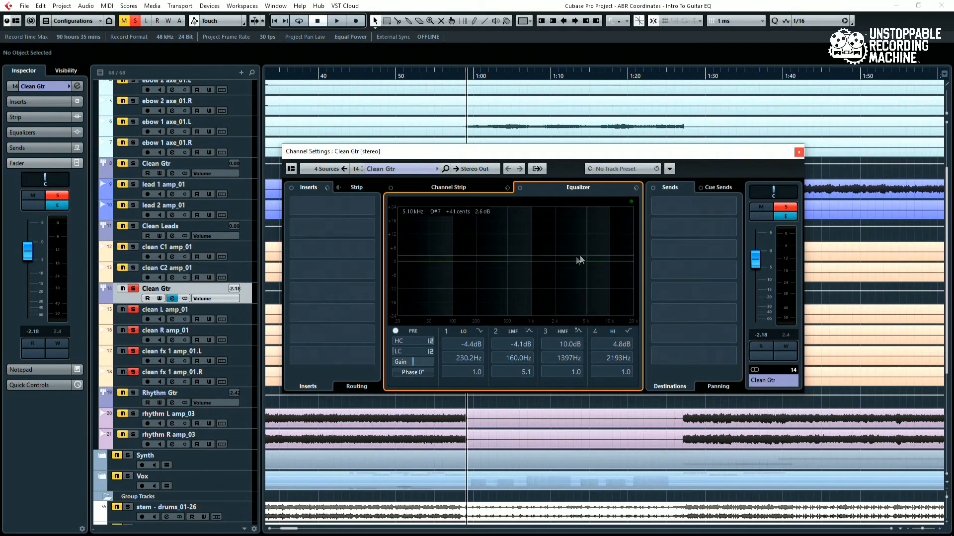
Combine a high-mid bell cut of -3.3 dB at 3248 Hz with a 5.0 dB high shelf at 2039 Hz, and audition them
mouse_move(560, 261)
mouse_down()
mouse_move(552, 246)
mouse_move(579, 243)
mouse_move(570, 268)
mouse_move(595, 247)
mouse_move(558, 249)
mouse_move(569, 242)
mouse_move(571, 269)
mouse_up()
key(space)
key(space)
key(space)
scroll(570, 265, down, 4)
scroll(571, 267, up, 4)
key(space)
key(space)
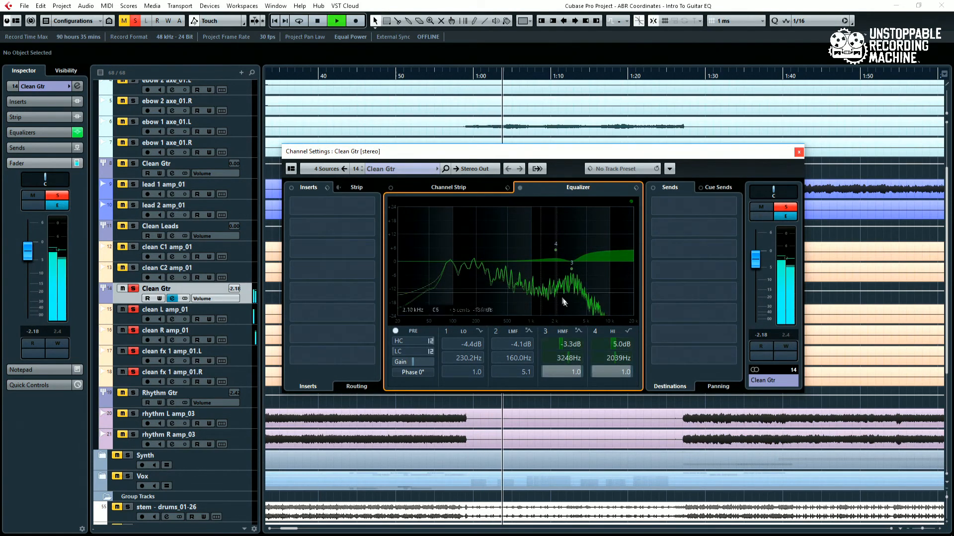
Bypass and reactivate the 3248 Hz bell cut against the high shelf during playback, and stop playback
click(545, 331)
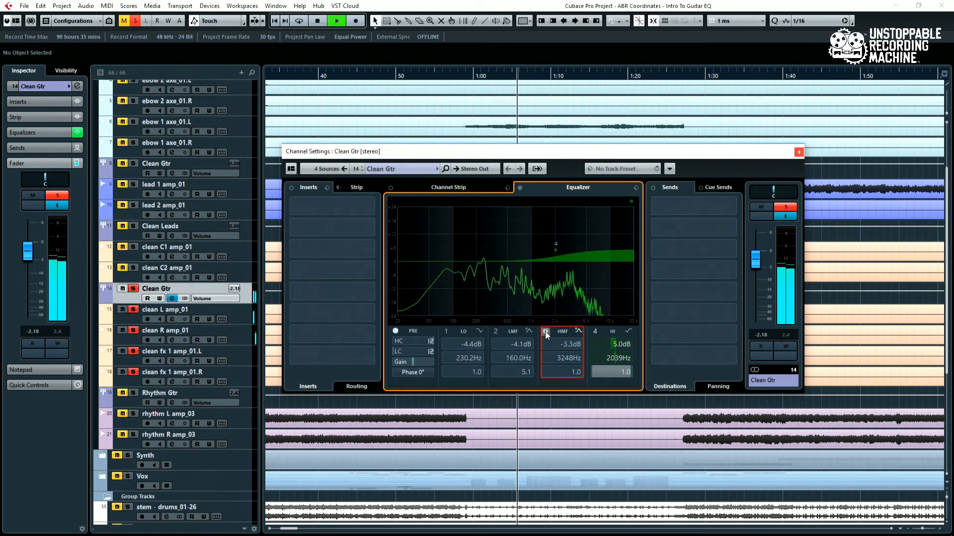
click(545, 332)
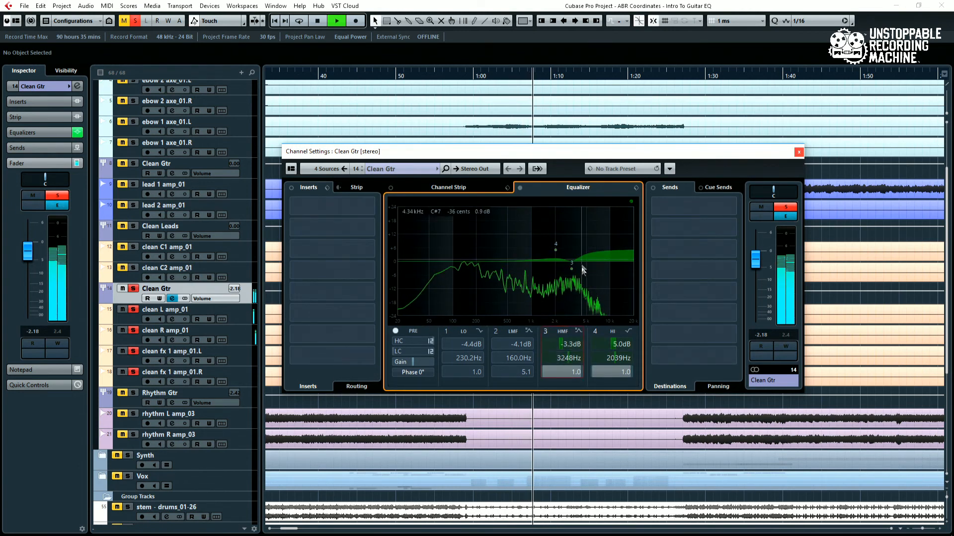
key(space)
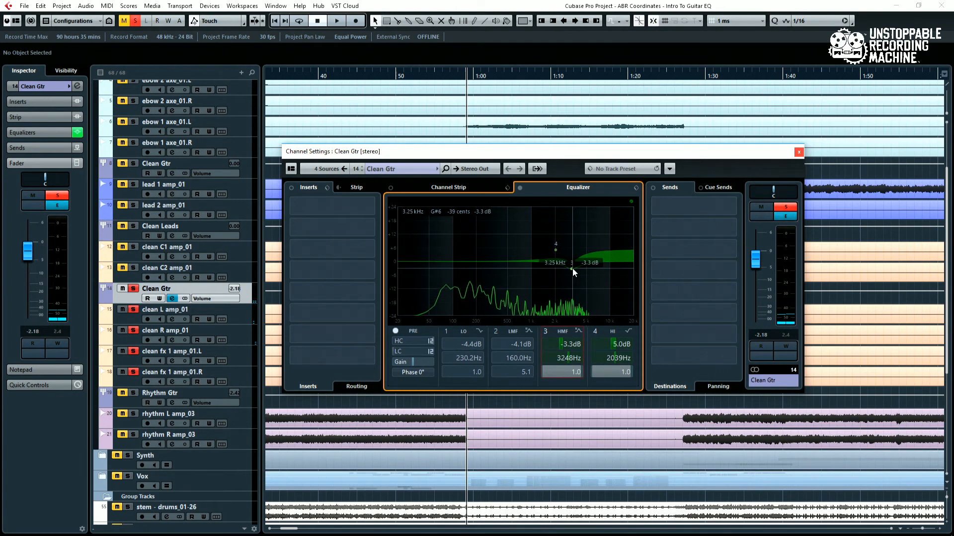
Deepen and narrow the high-mid cut to -9.6 dB at 3867 Hz with Q 7.7, and play the result
mouse_move(572, 269)
mouse_down()
mouse_move(575, 237)
mouse_move(574, 257)
mouse_move(564, 240)
mouse_move(574, 226)
mouse_move(573, 282)
mouse_up()
key(space)
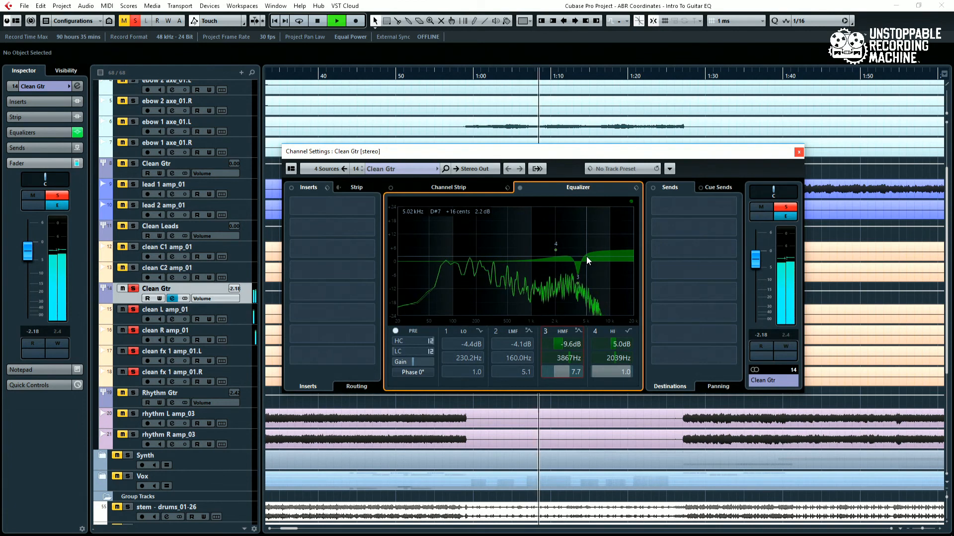
Stop playback, deactivate the high-mid cut and high shelf on the clean guitar group, and close its channel settings
key(space)
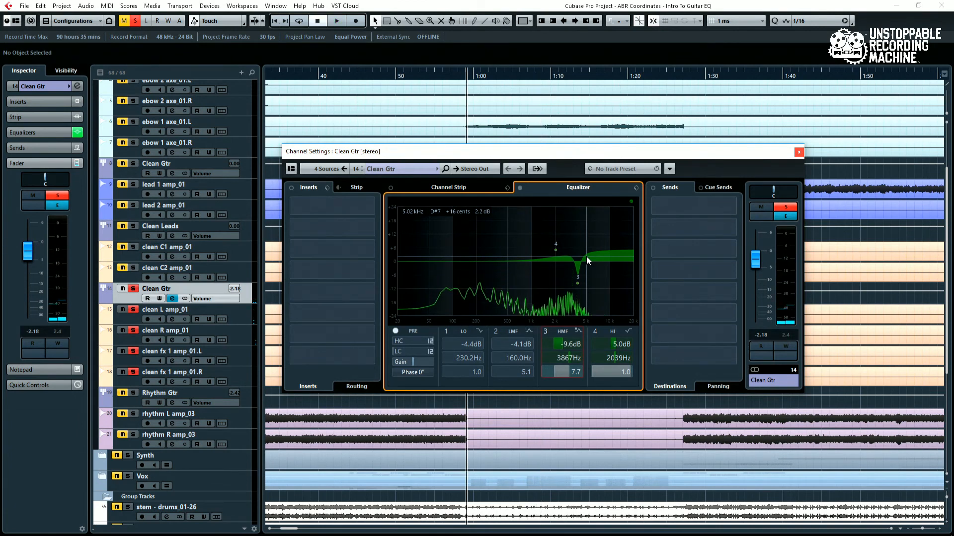
double_click(578, 284)
double_click(555, 252)
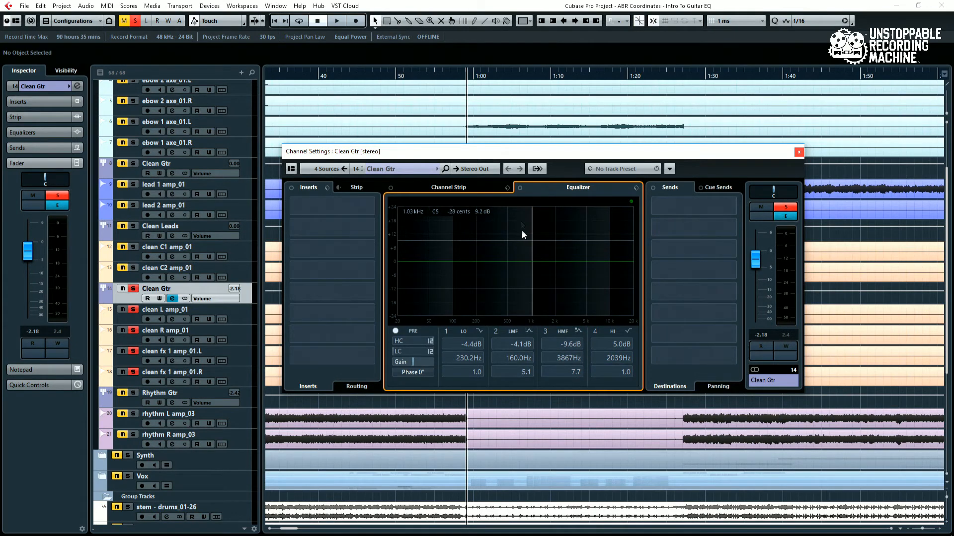
click(798, 153)
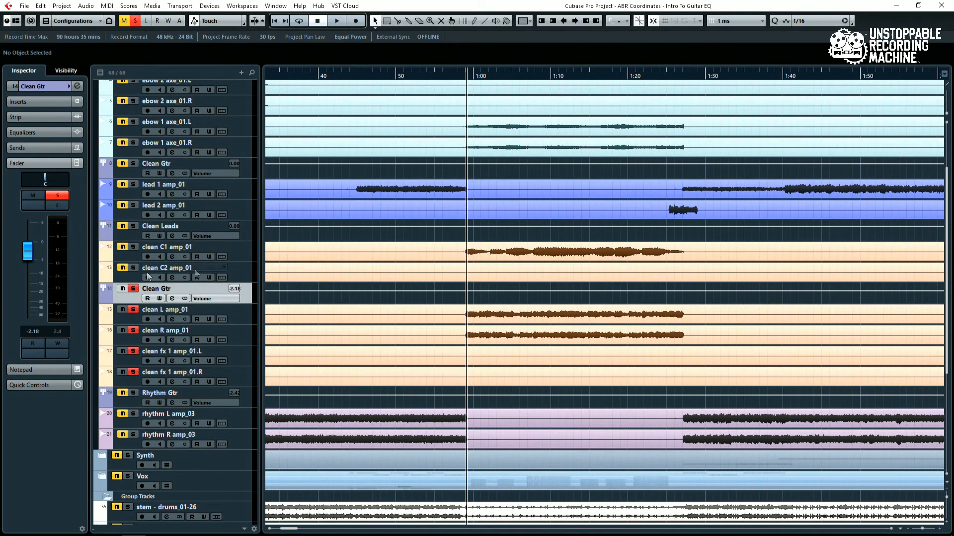
Unsolo the clean guitar group, return to the lead guitar section, solo the group above lead 1 amp_01, and open its channel settings
click(138, 291)
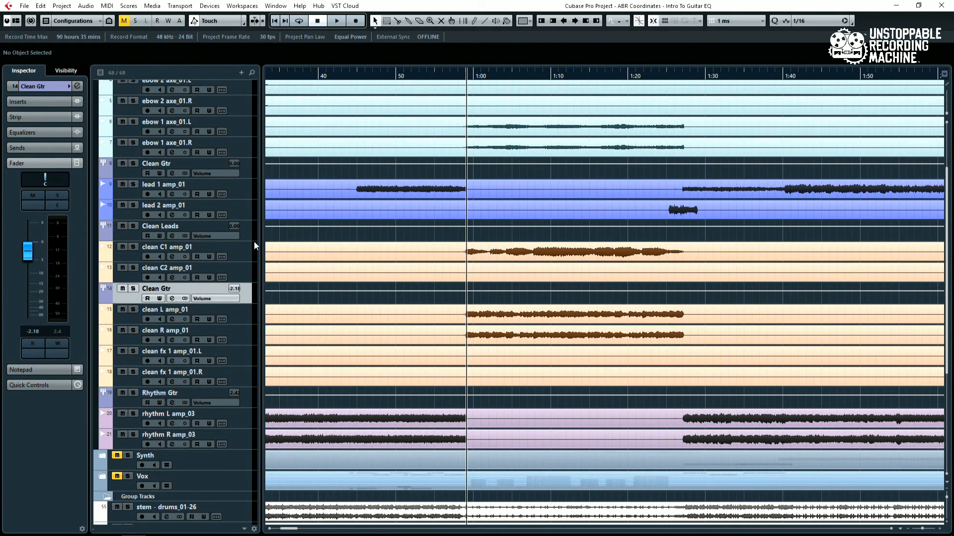
key(KP_Subtract)
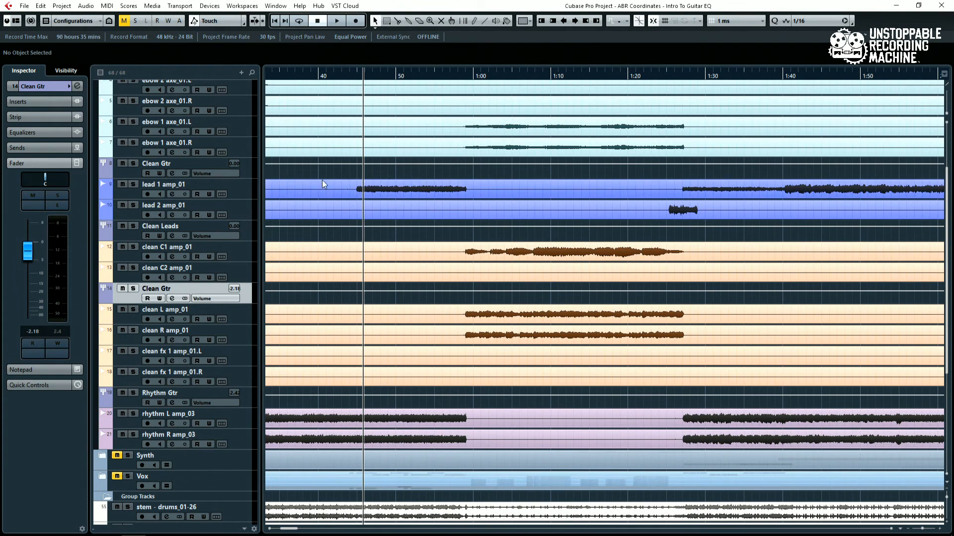
click(133, 164)
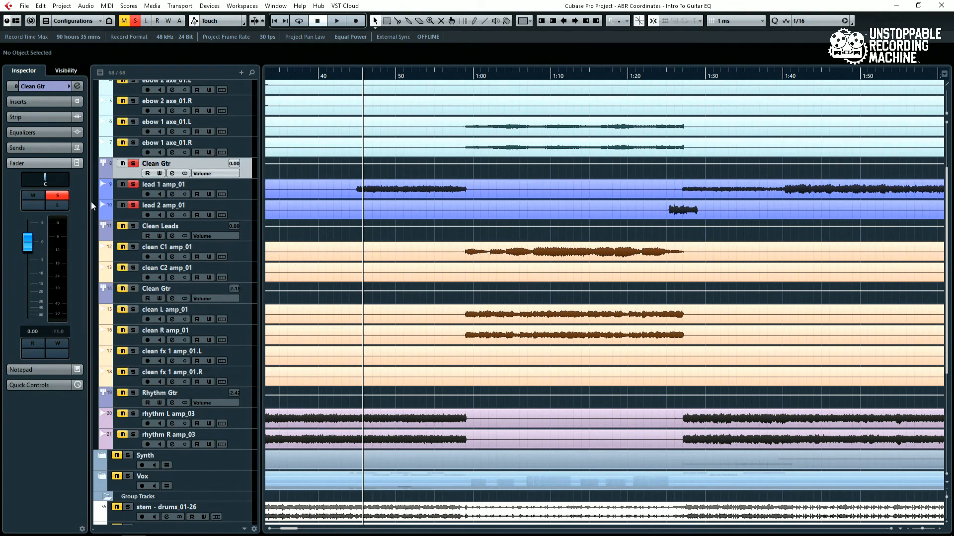
click(56, 205)
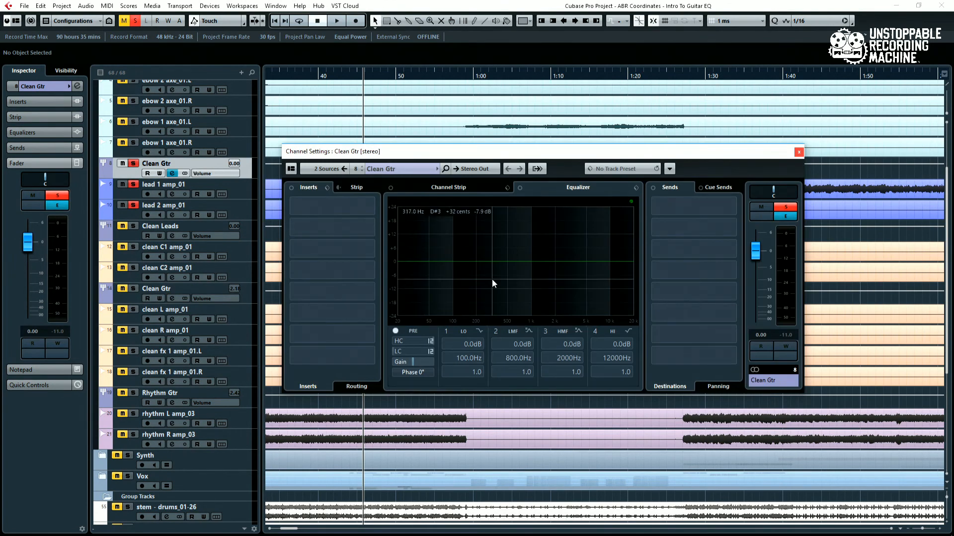
Play the lead guitars, compare them with the Rhythm Gtr group through soloing, and reselect the lead group
key(space)
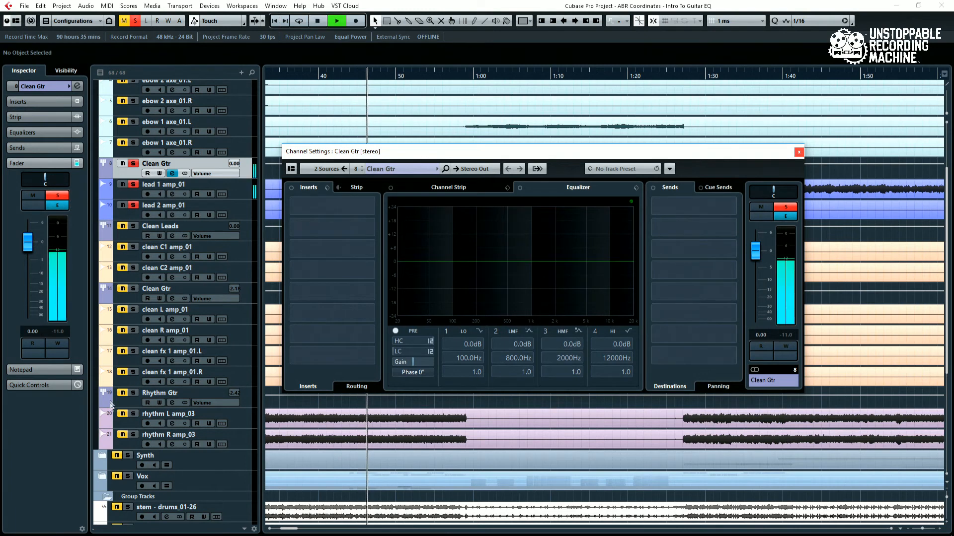
click(134, 392)
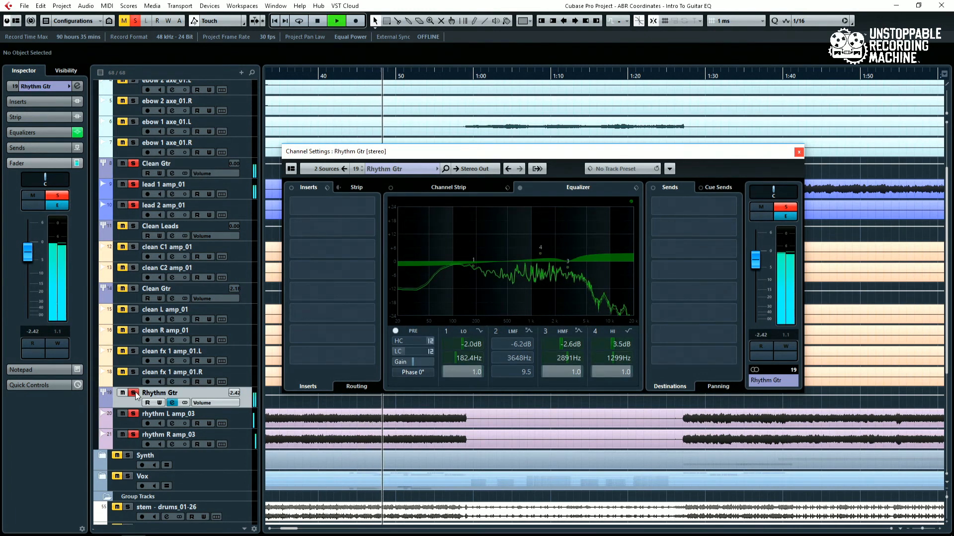
click(134, 392)
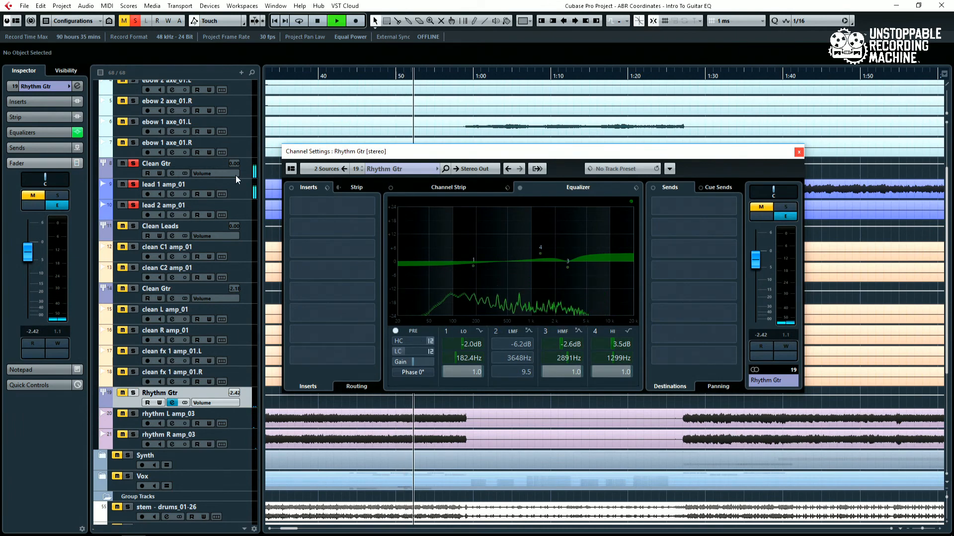
click(248, 173)
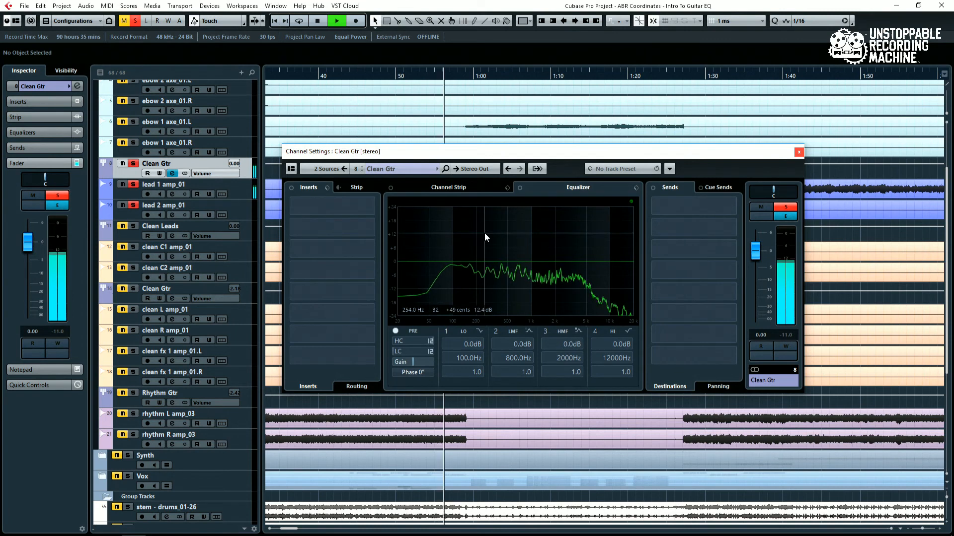
key(space)
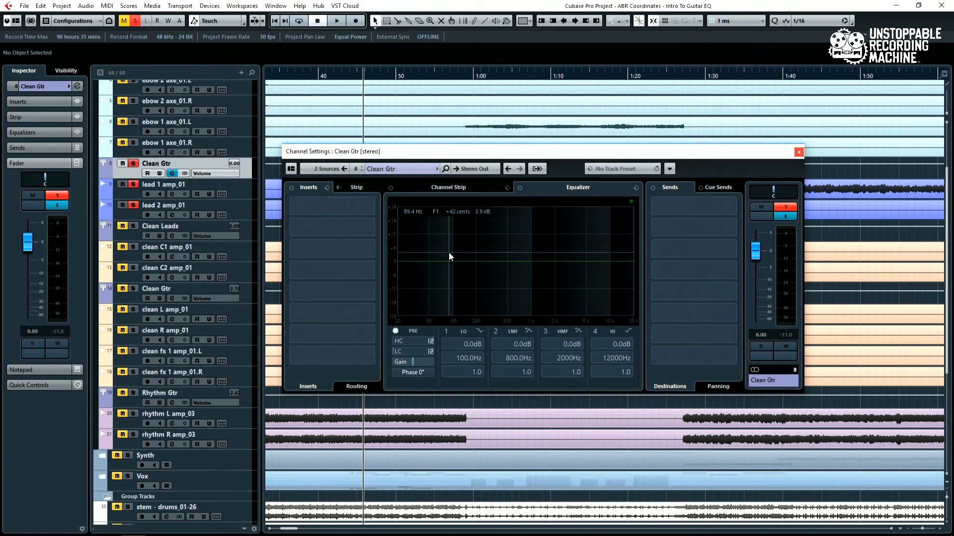
Set the lead group's high-cut filter to 11180 Hz, audition it, and deactivate it
drag(429, 342, 401, 342)
click(396, 341)
key(space)
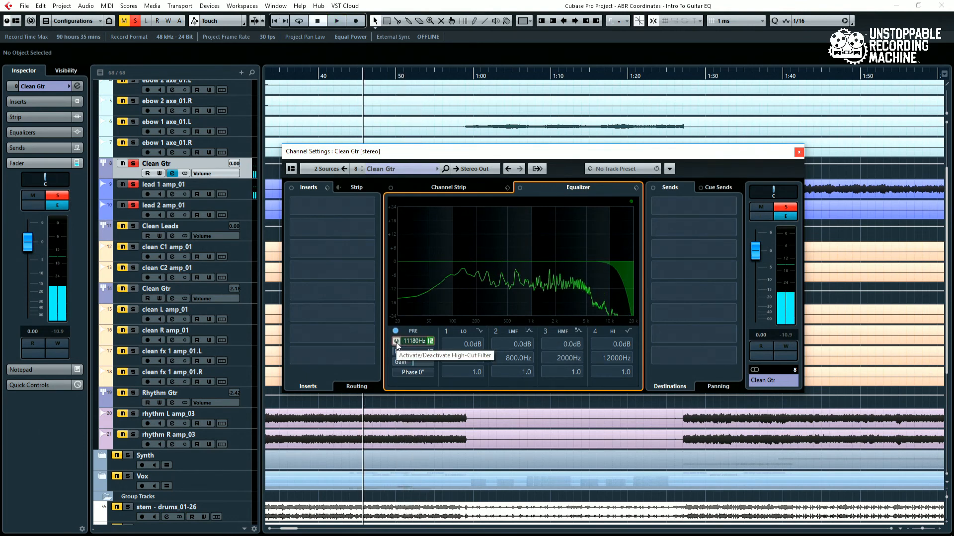
click(396, 341)
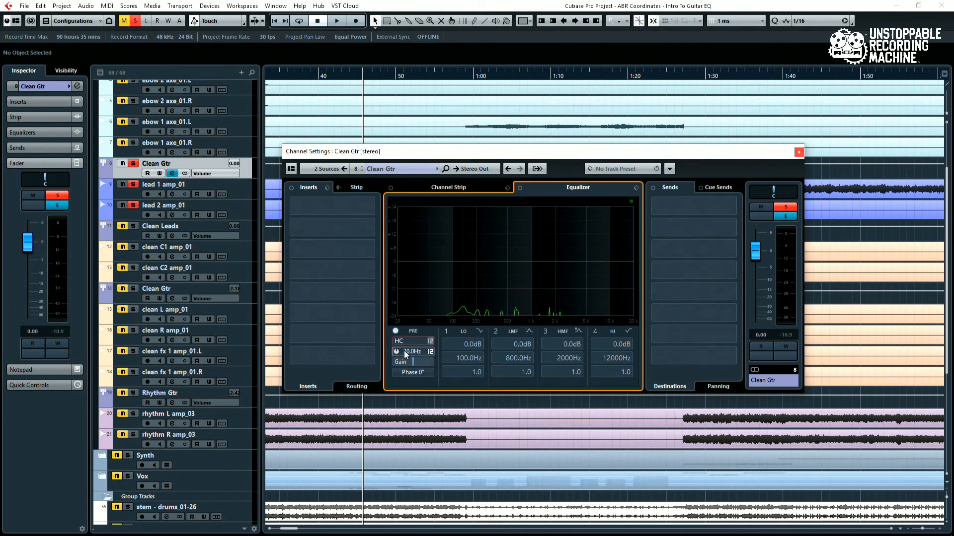
Set the lead group's low-cut filter to 147.1 Hz, compare it on and off during playback, and deactivate it
drag(404, 353, 427, 352)
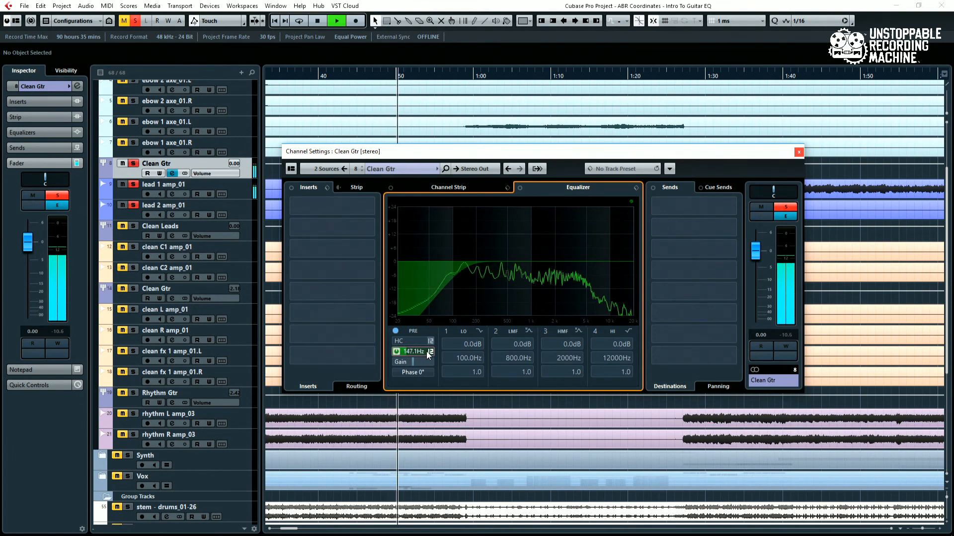
key(space)
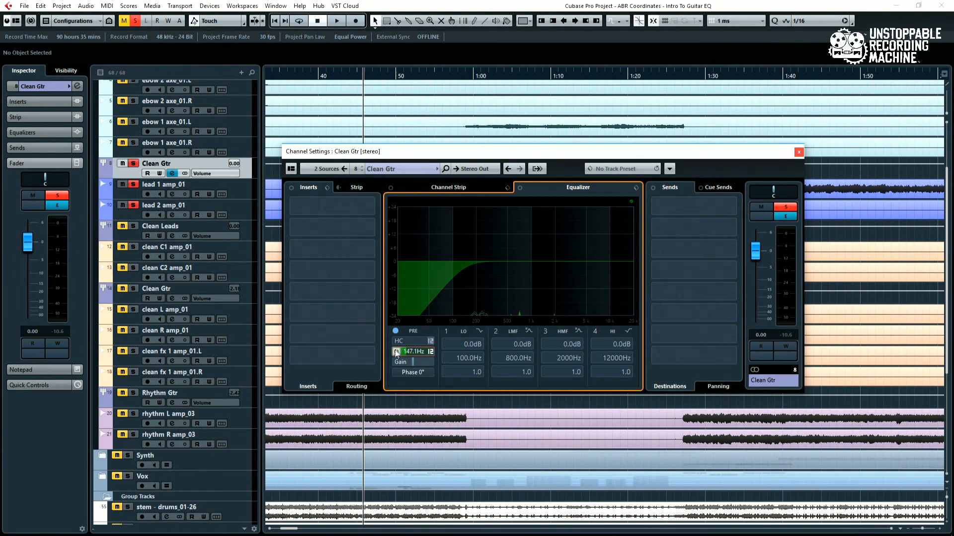
key(space)
click(396, 351)
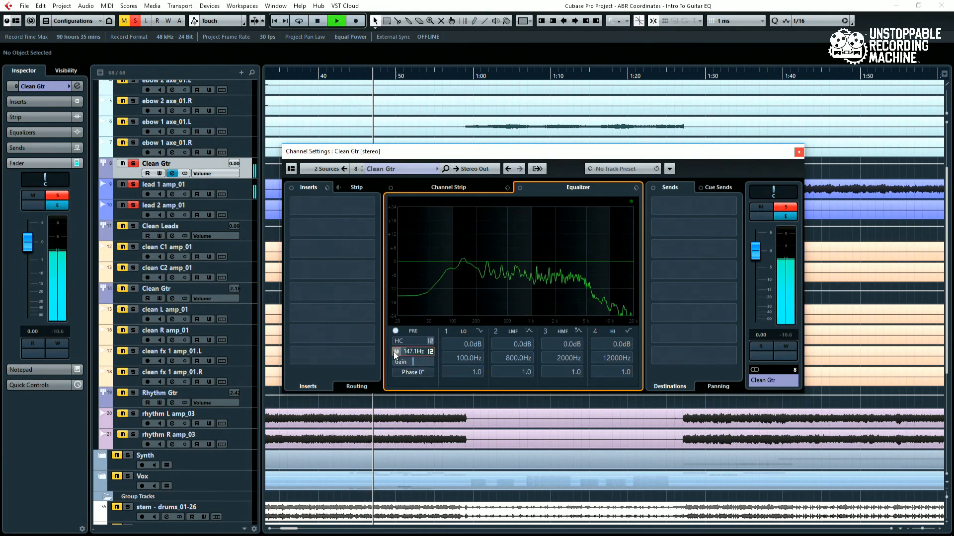
click(395, 352)
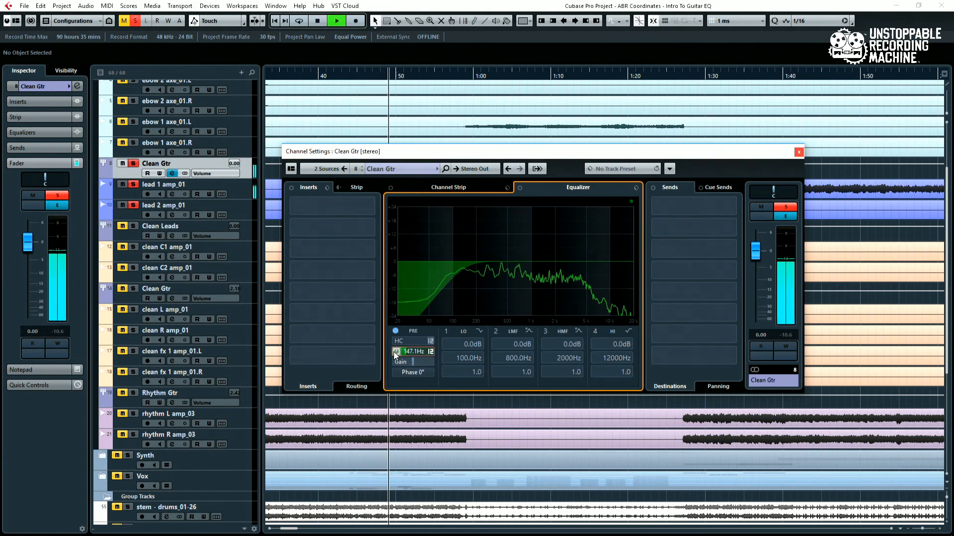
click(395, 351)
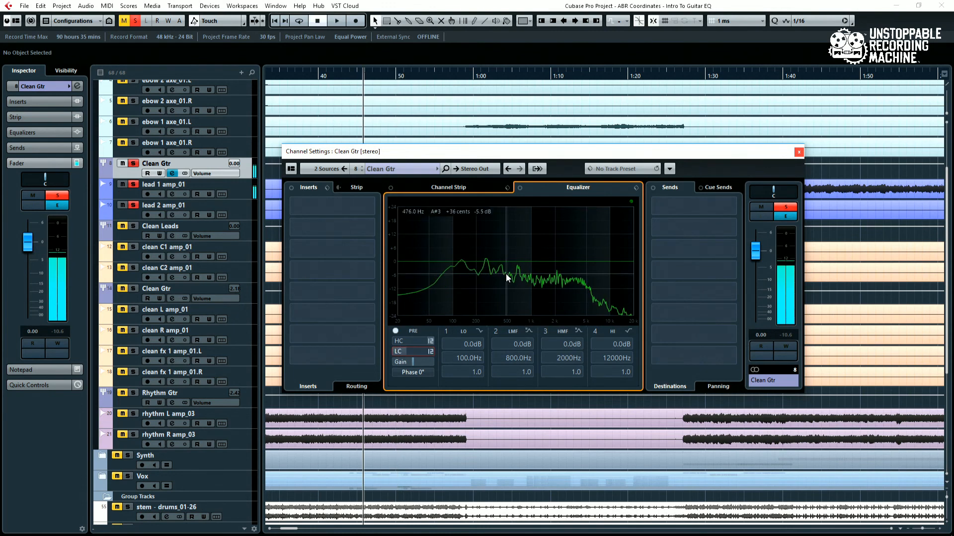
key(space)
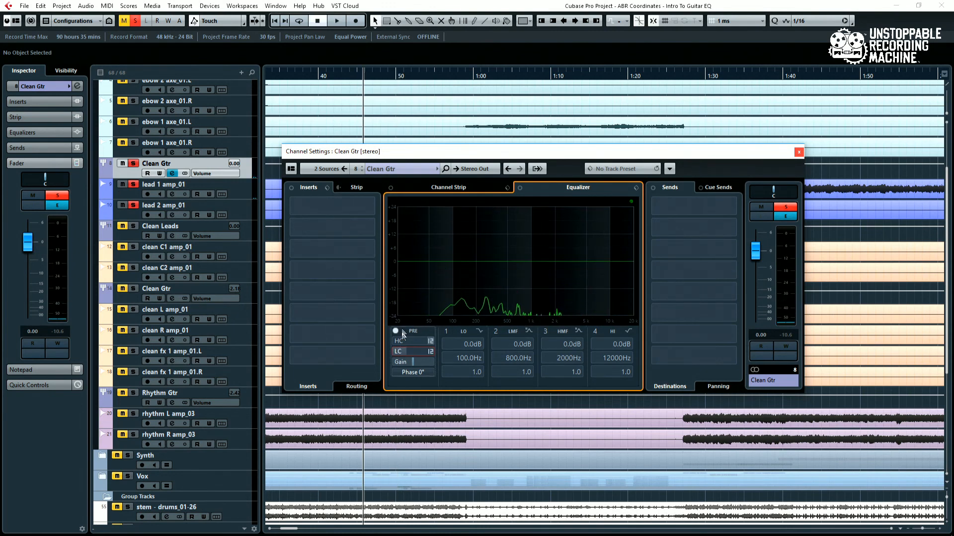
Combine both cut filters with a narrow 9.6 dB high-mid bell at 1191 Hz, and deactivate all of them
click(395, 341)
click(395, 352)
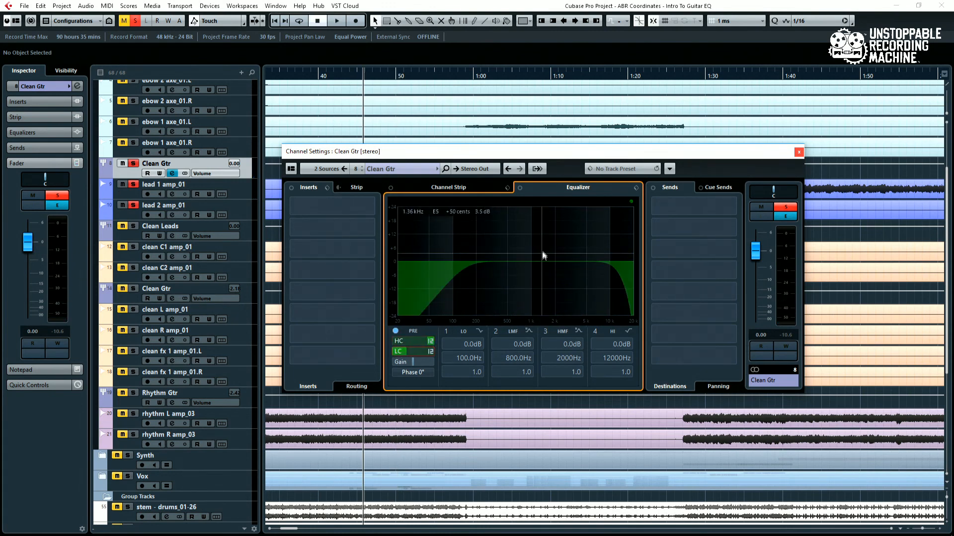
drag(542, 260, 537, 280)
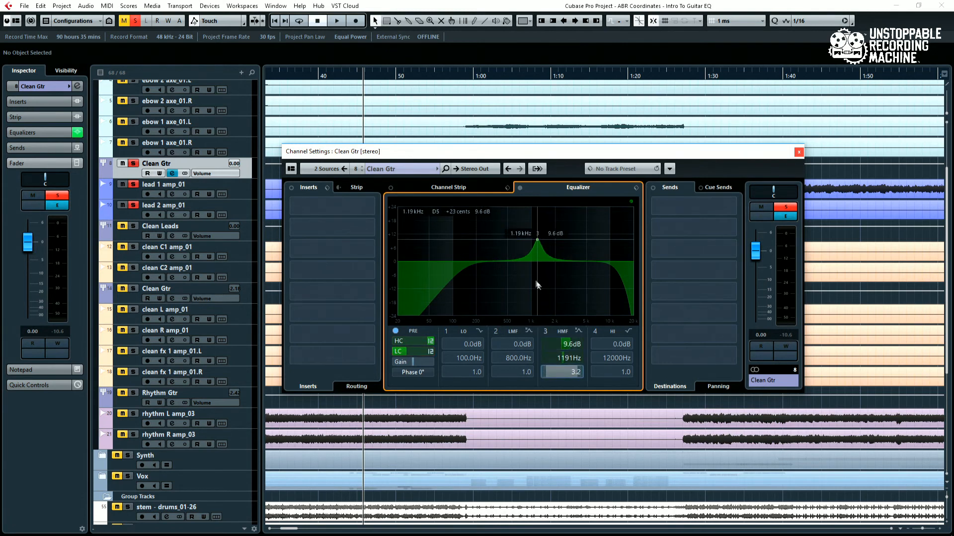
double_click(536, 240)
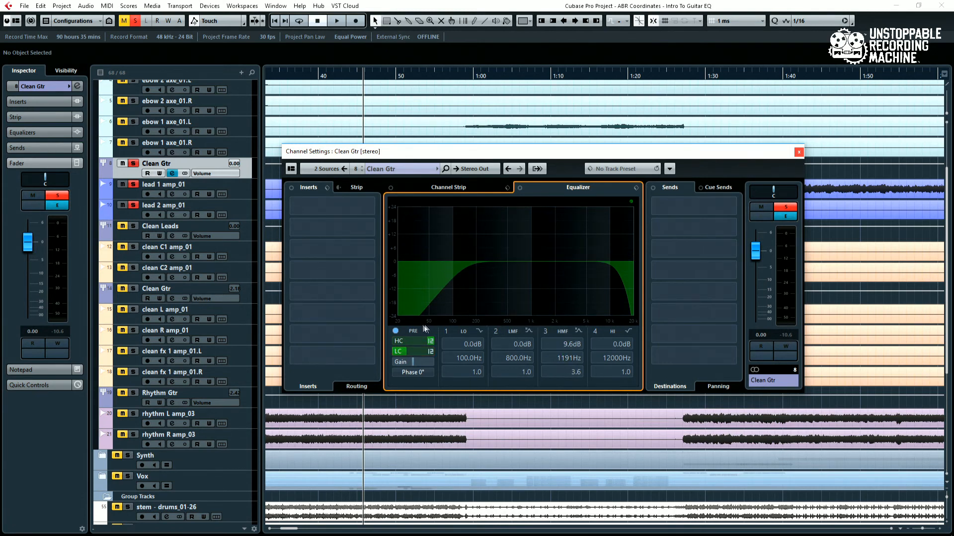
click(396, 352)
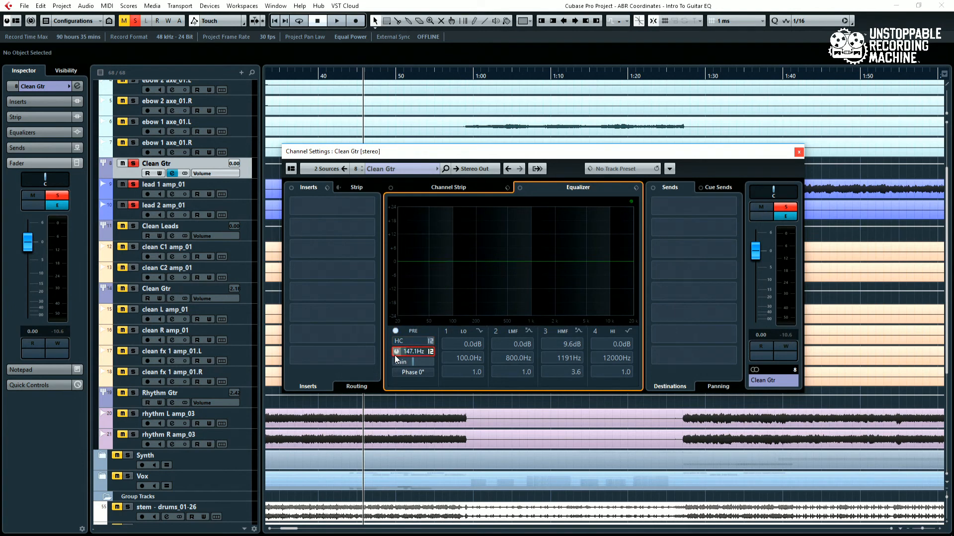
Activate the low shelf with a 6.8 dB boost at 299.1 Hz, and audition it on the lead guitars
click(447, 336)
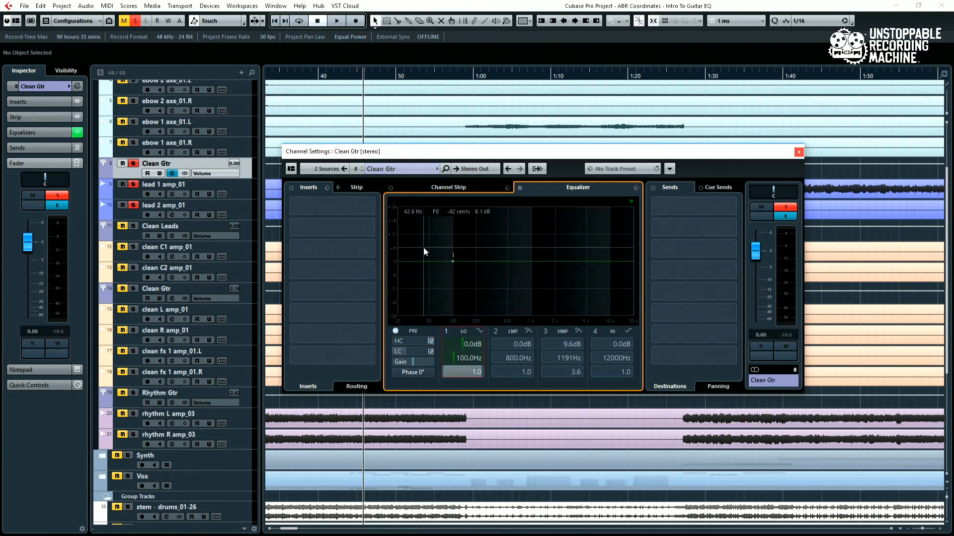
key(space)
drag(452, 261, 490, 246)
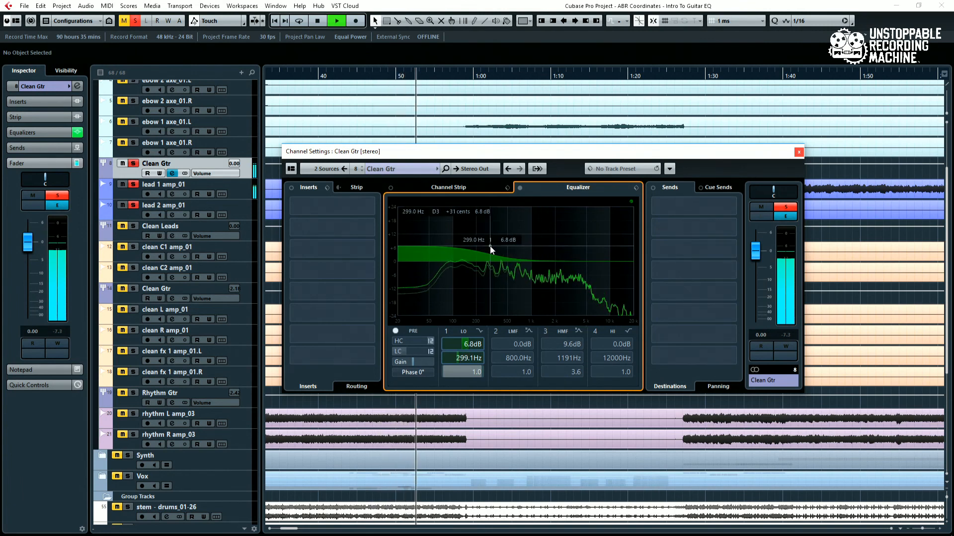
key(space)
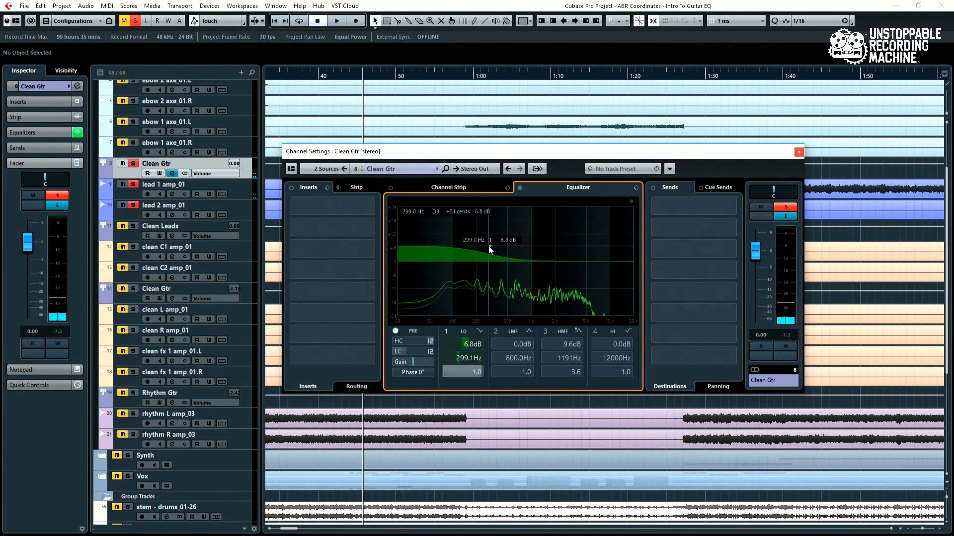
Audition the low shelf boost at 864.6 Hz, change it to a -4.6 dB cut at 270.1 Hz, and deactivate it
drag(488, 246, 526, 245)
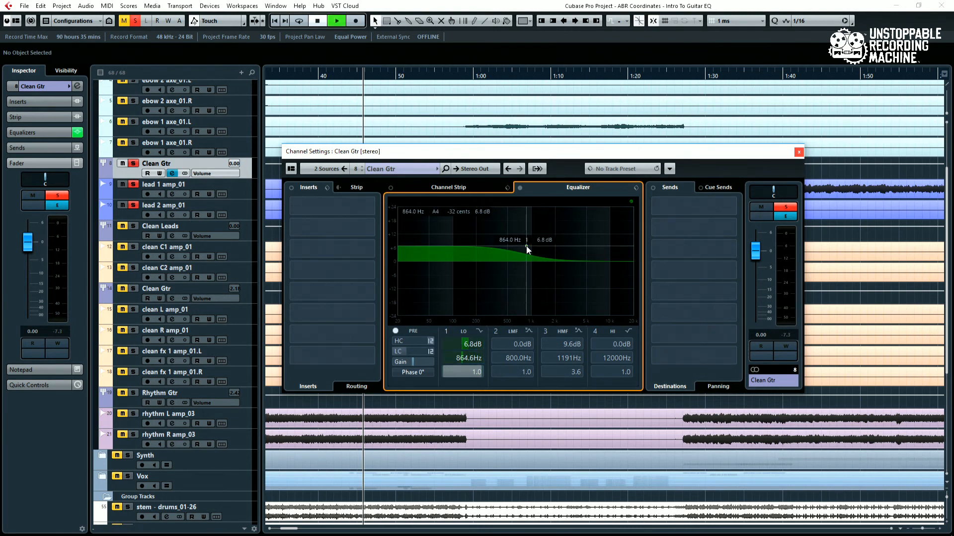
drag(526, 246, 493, 268)
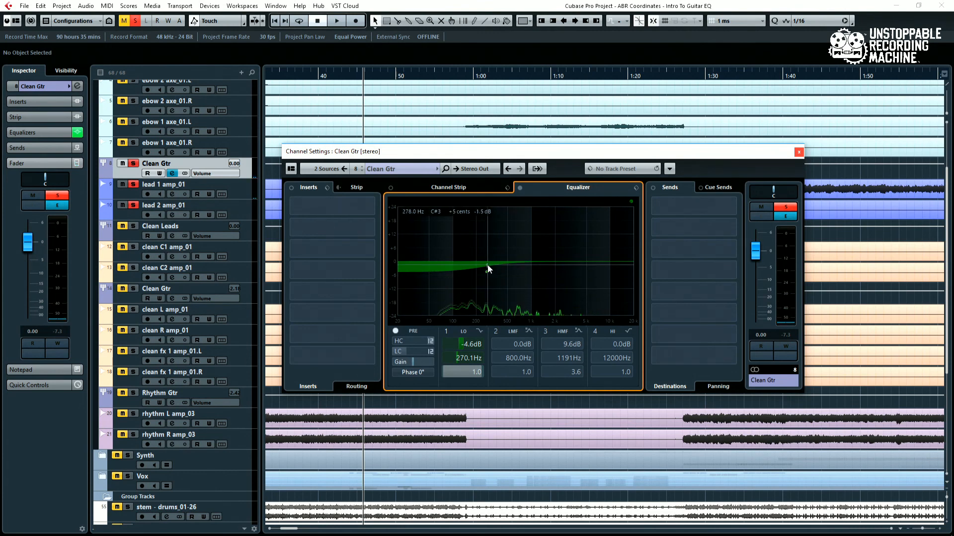
double_click(487, 270)
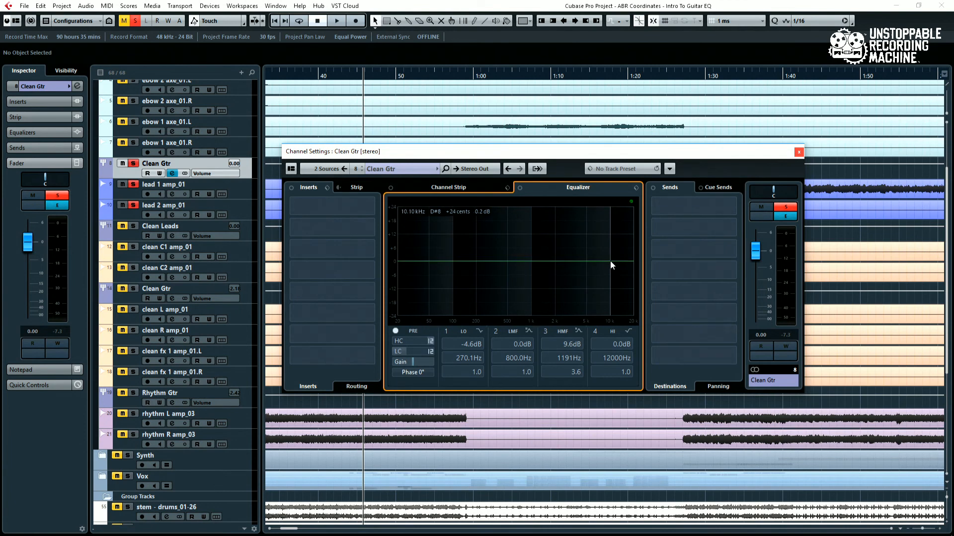
Activate the high shelf with a 4.6 dB boost at 1208 Hz, and audition it on the lead guitars
drag(615, 260, 538, 251)
key(space)
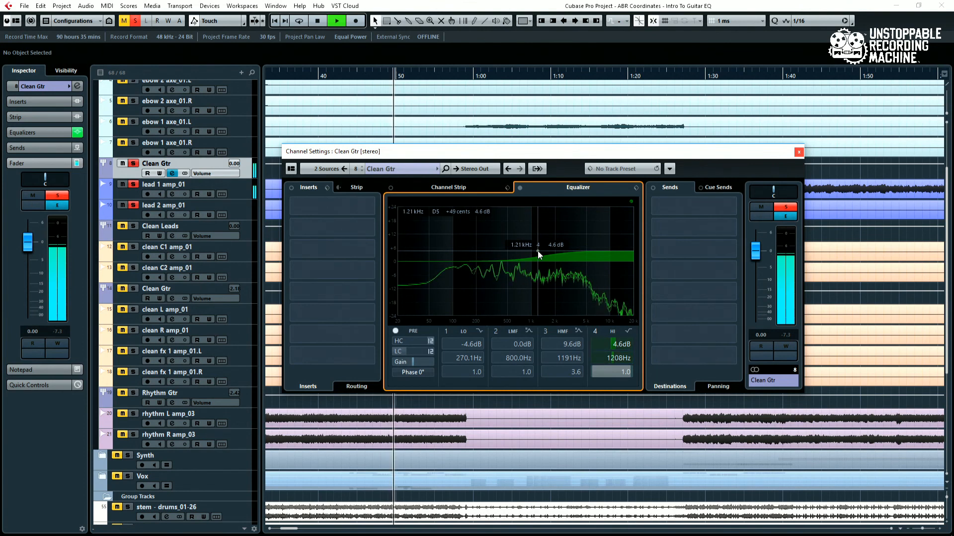
key(space)
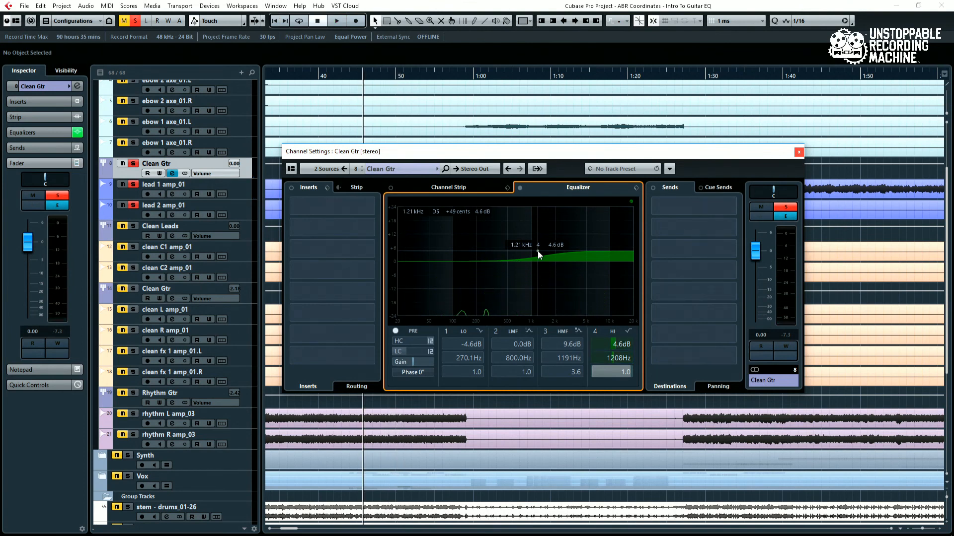
Audition the high shelf as a 5.2 dB boost at 262.4 Hz and as a -3.3 dB cut at 1140 Hz
key(space)
drag(537, 251, 484, 249)
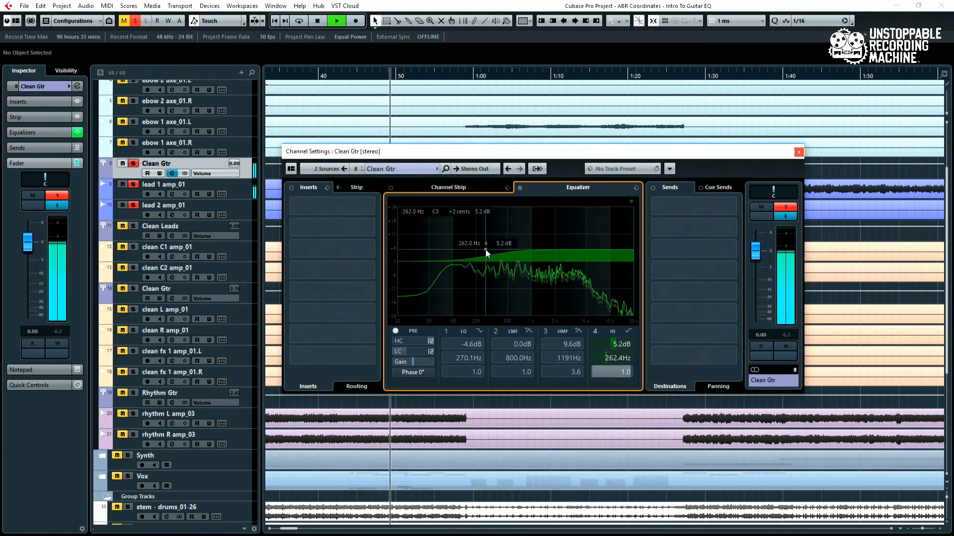
key(space)
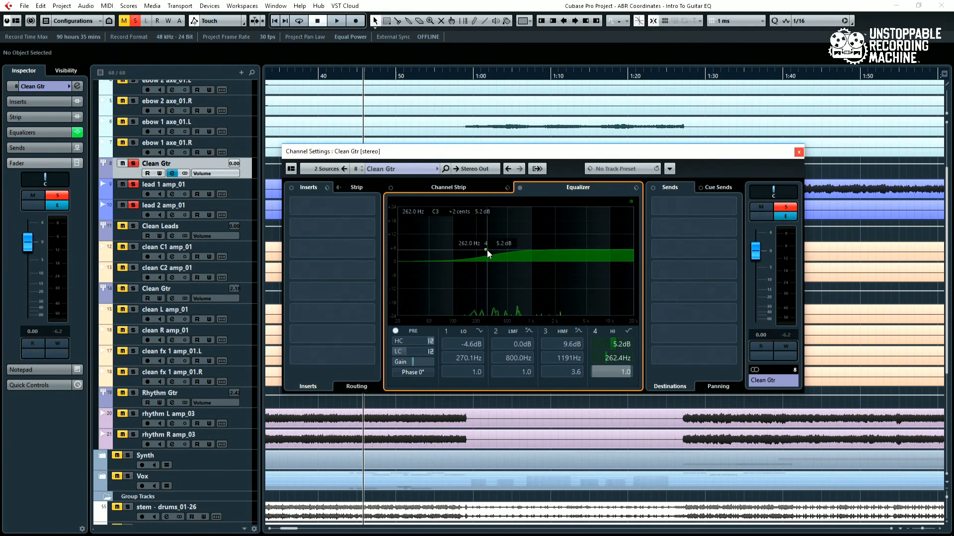
key(space)
drag(487, 249, 535, 269)
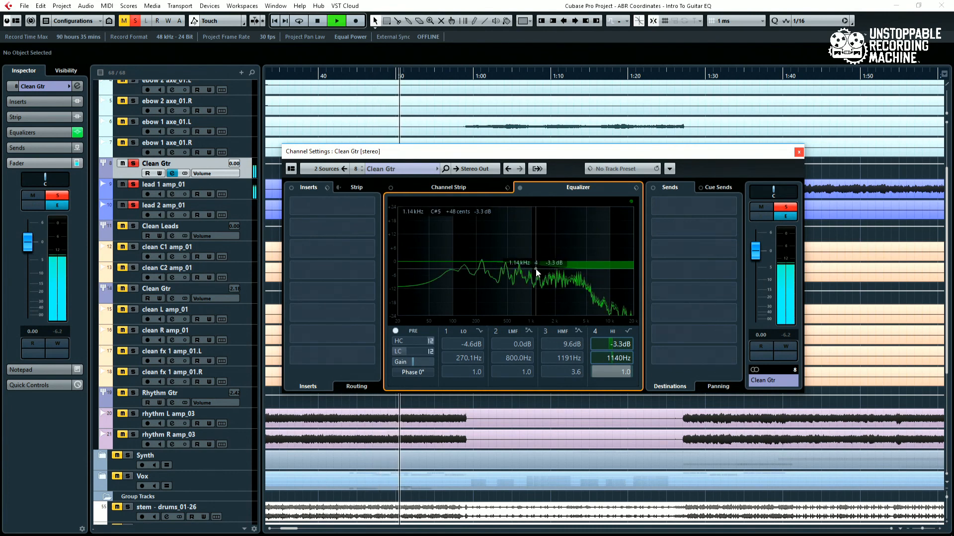
Finish auditioning the high shelf cut on the lead guitars, leaving it at -3.3 dB and 1156 Hz
drag(536, 270, 541, 297)
key(space)
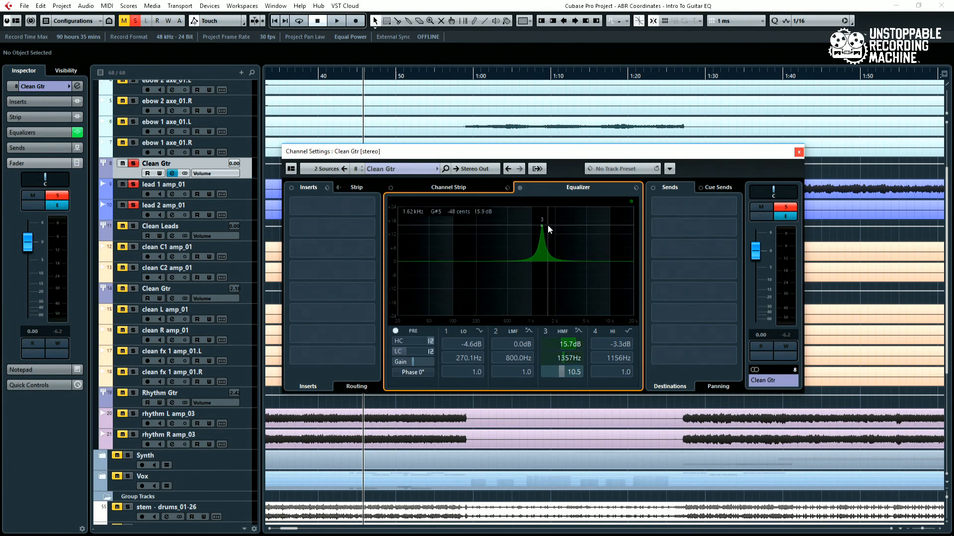
Turn the narrow HMF bell into a -11.3 dB cut at 852.1 Hz, and compare it with the bypassed sound during playback
drag(543, 224, 525, 287)
key(space)
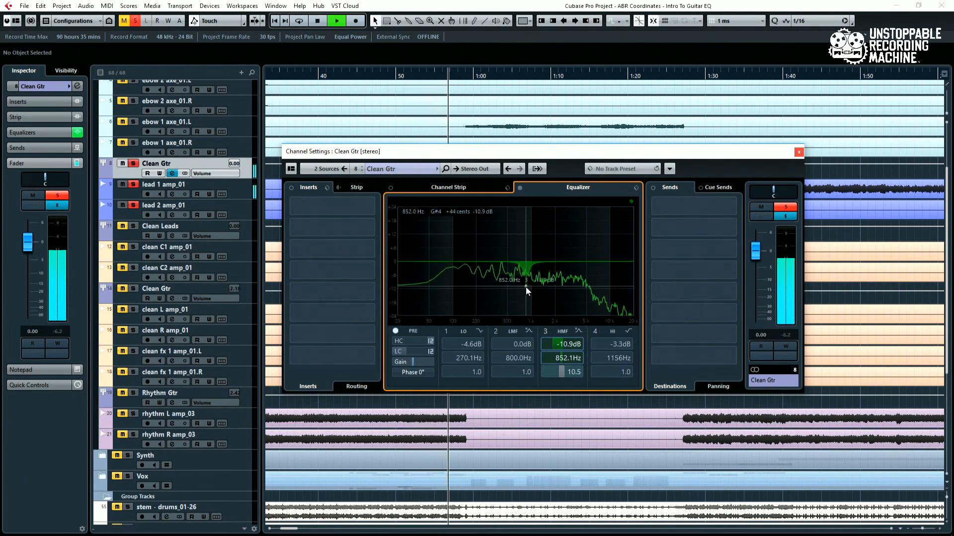
click(546, 331)
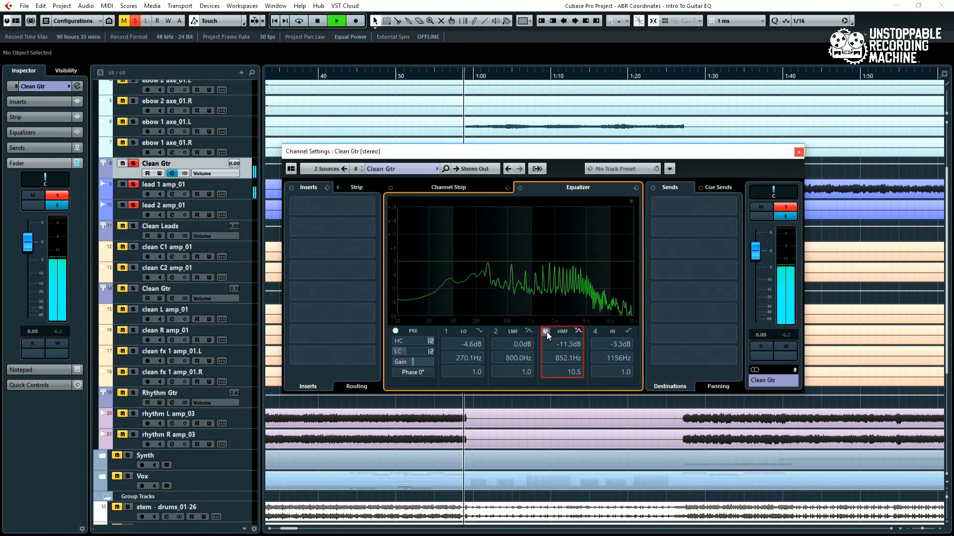
click(547, 332)
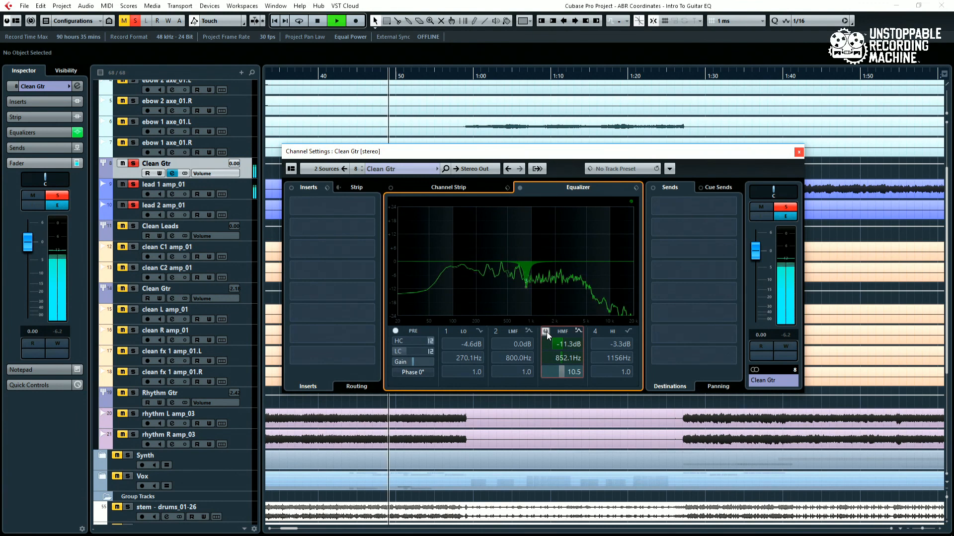
key(space)
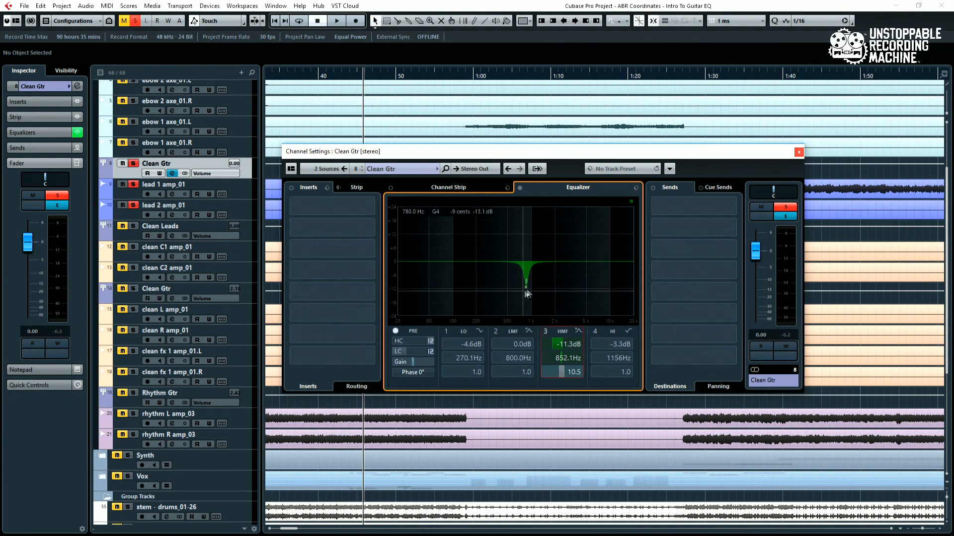
Change the HMF bell to a 6.5 dB boost at 852.1 Hz and widen it to a Q of 1.0
drag(525, 287, 527, 246)
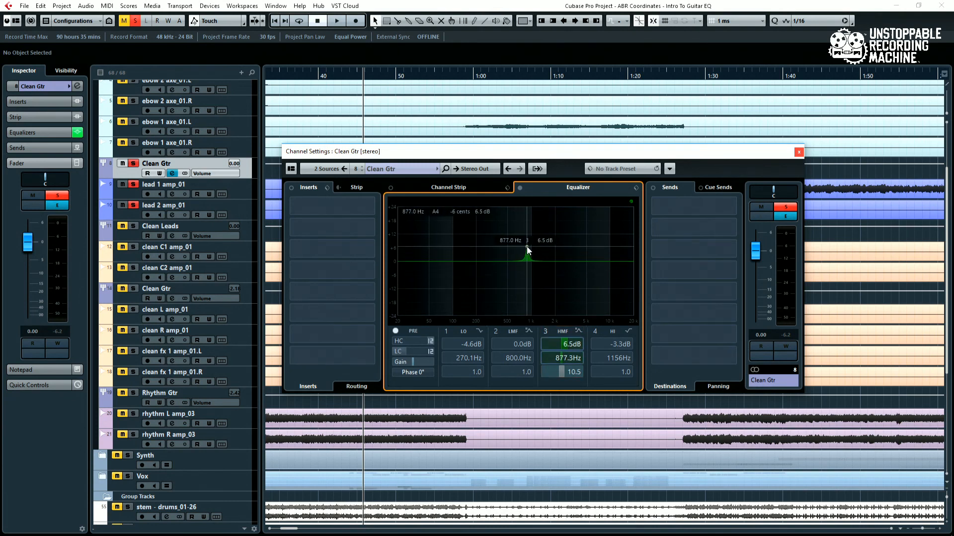
double_click(524, 262)
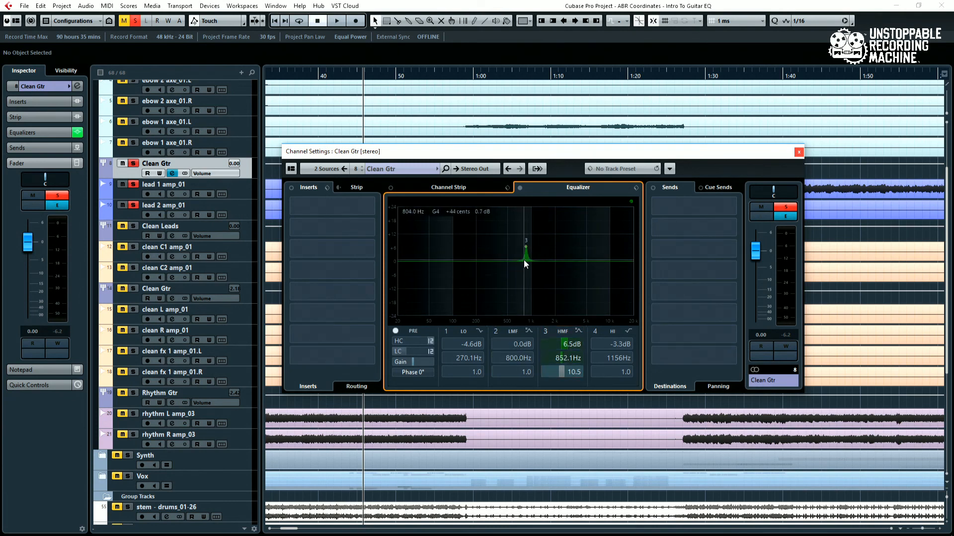
drag(525, 246, 528, 177)
drag(519, 127, 518, 96)
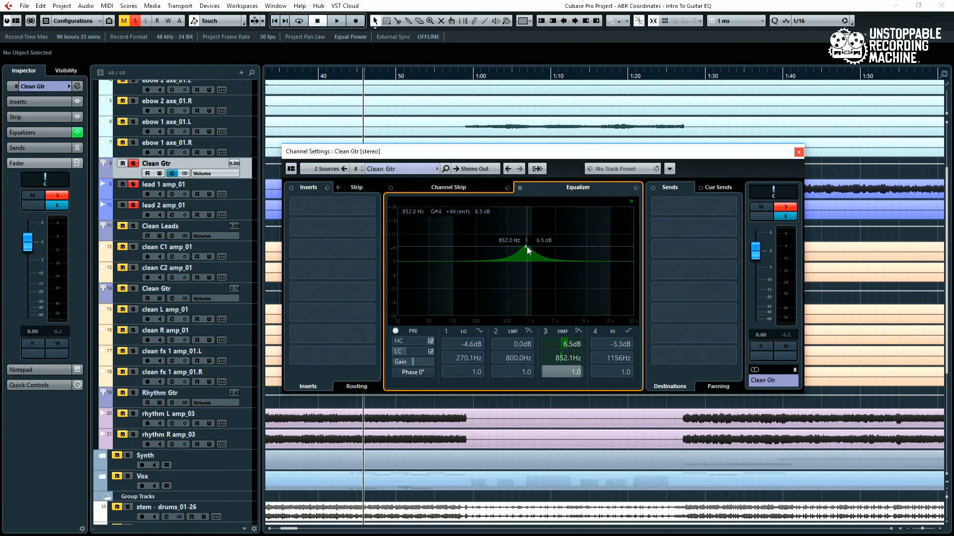
Audition the wide HMF bell as a -4.1 dB cut at 999.9 Hz against the bypassed sound, and deactivate the band
key(space)
drag(526, 246, 531, 271)
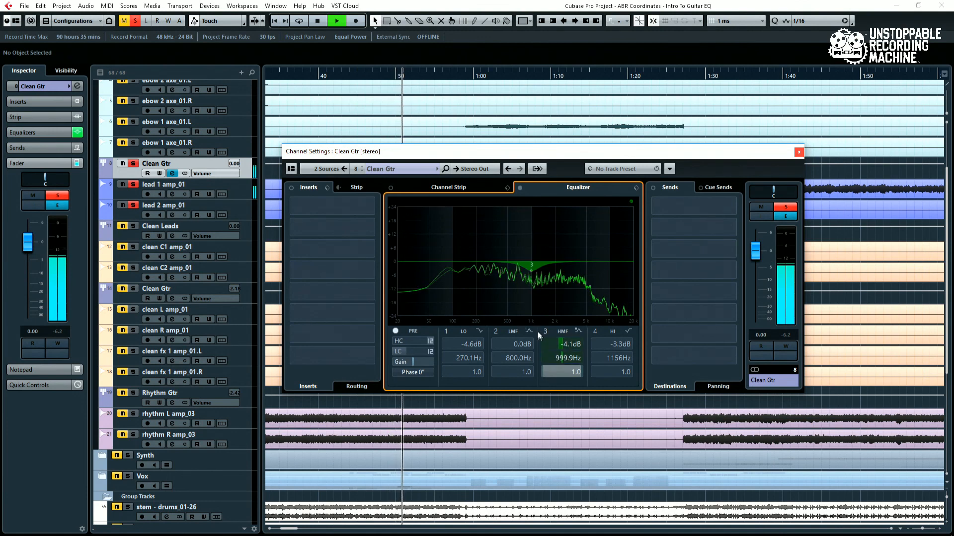
click(545, 331)
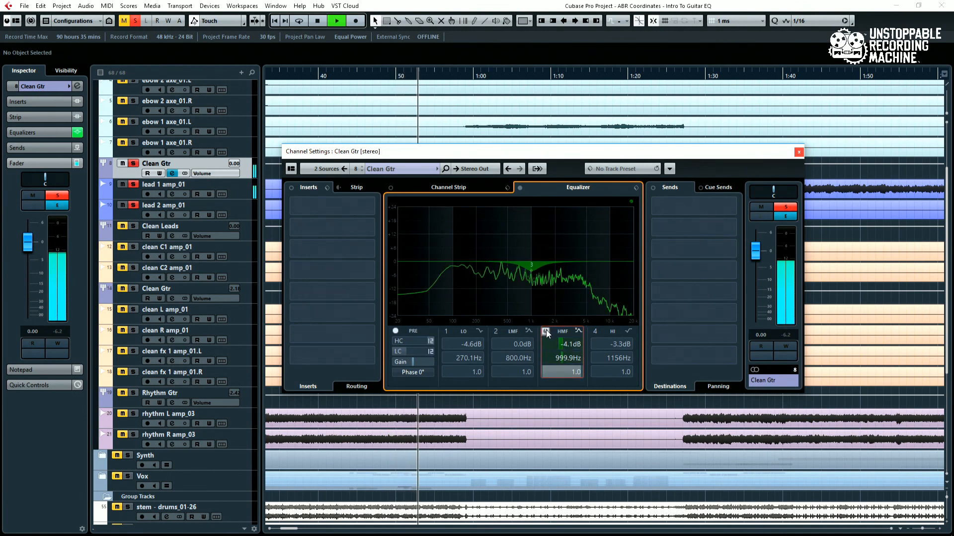
click(546, 330)
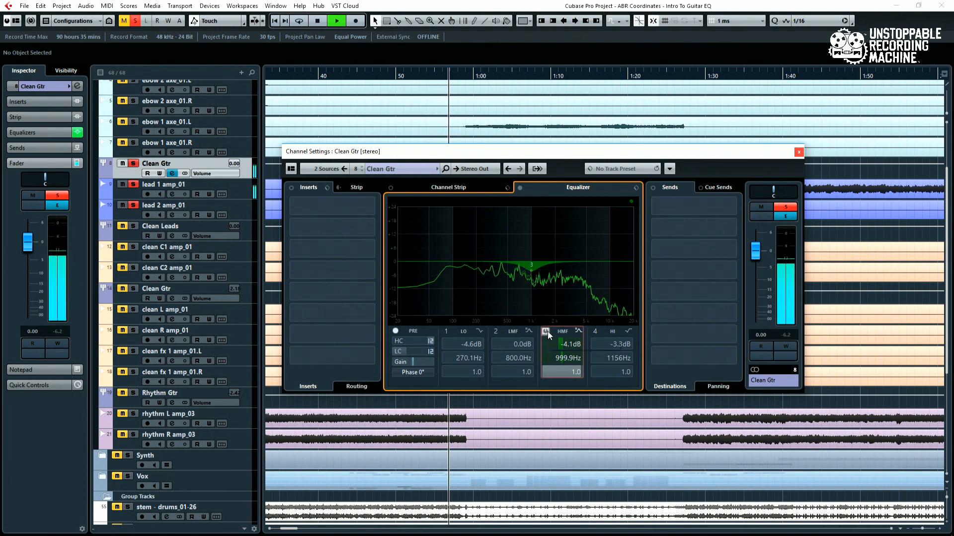
key(space)
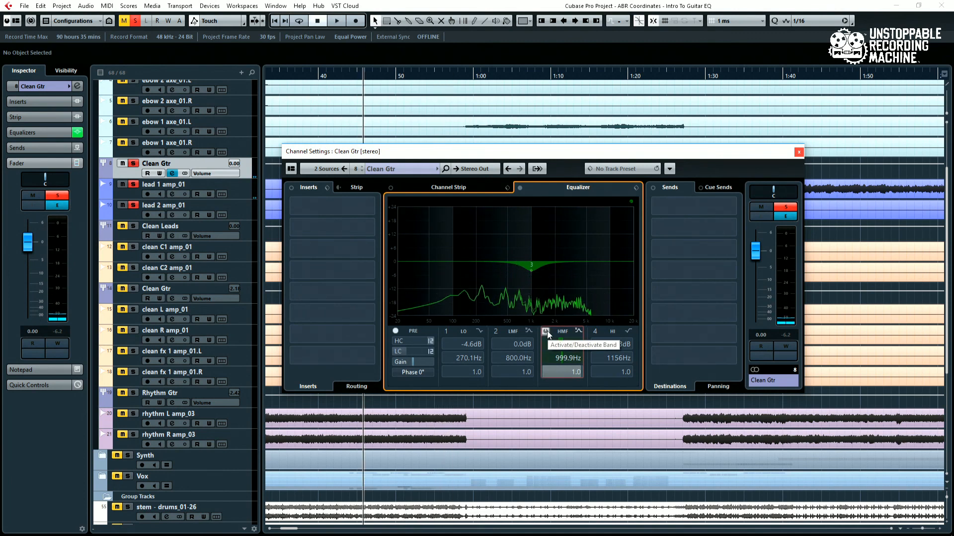
click(546, 331)
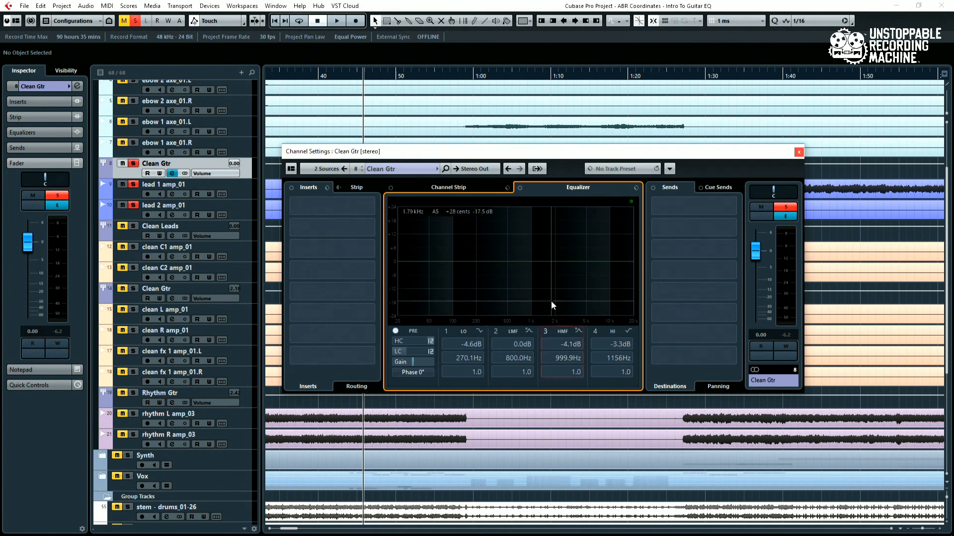